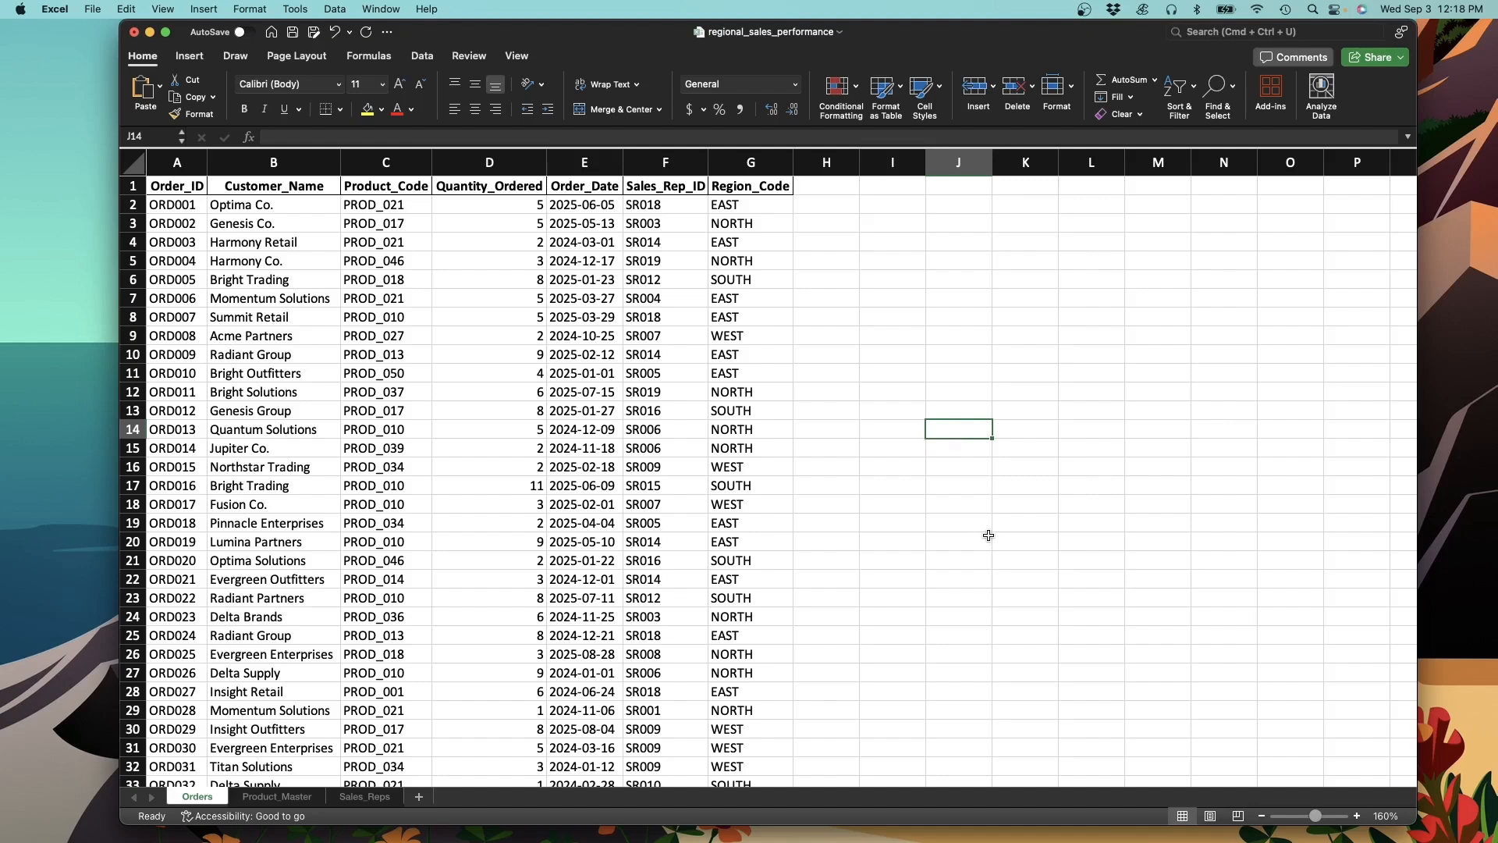
{"action": "left_click", "coordinate": [1054, 519]}
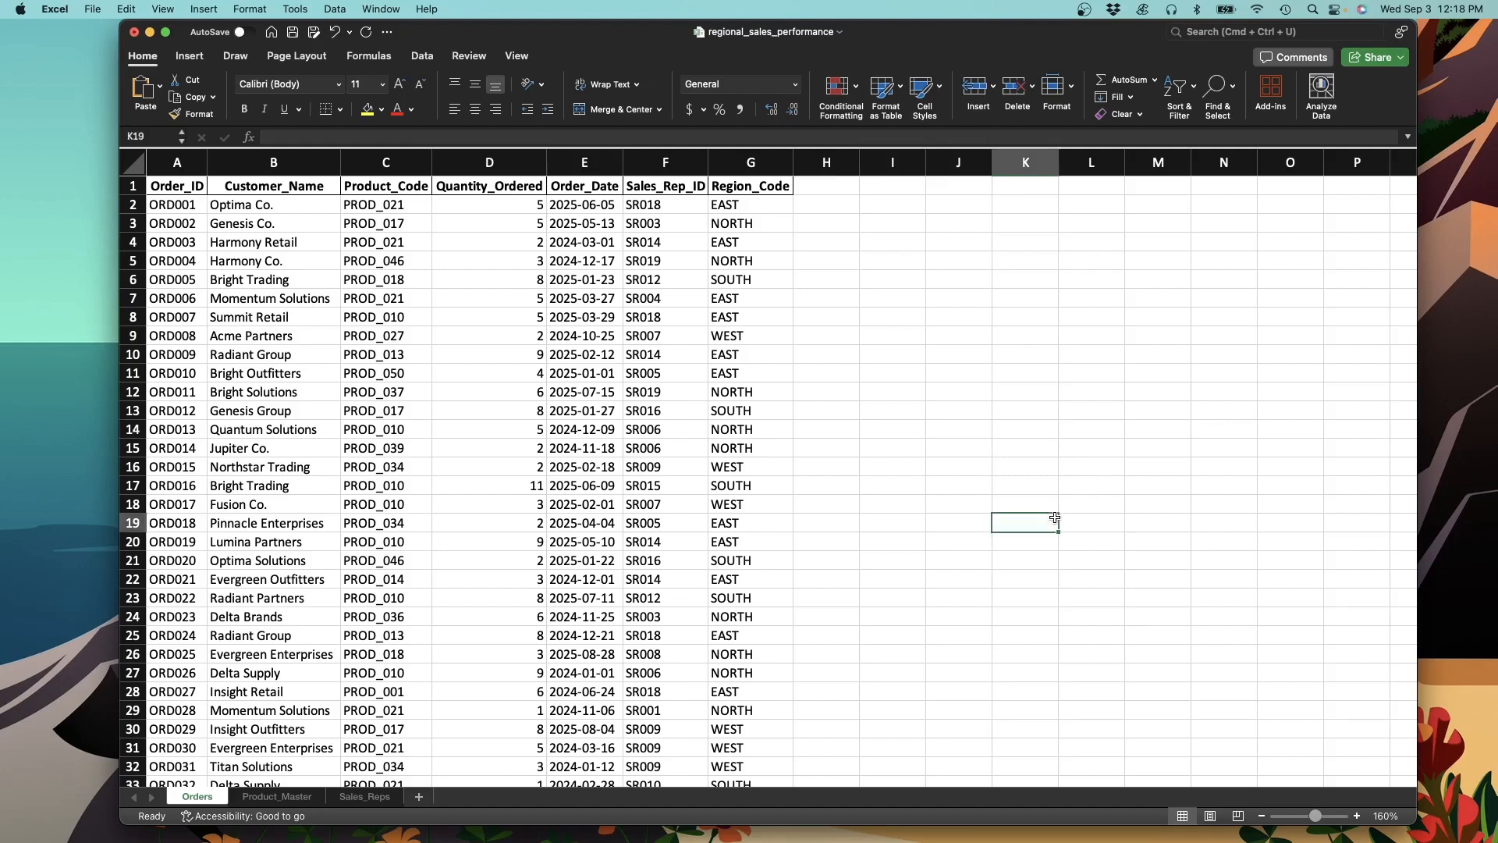
{"action": "left_click", "coordinate": [815, 202]}
{"action": "left_click", "coordinate": [910, 204]}
{"action": "left_click", "coordinate": [953, 203]}
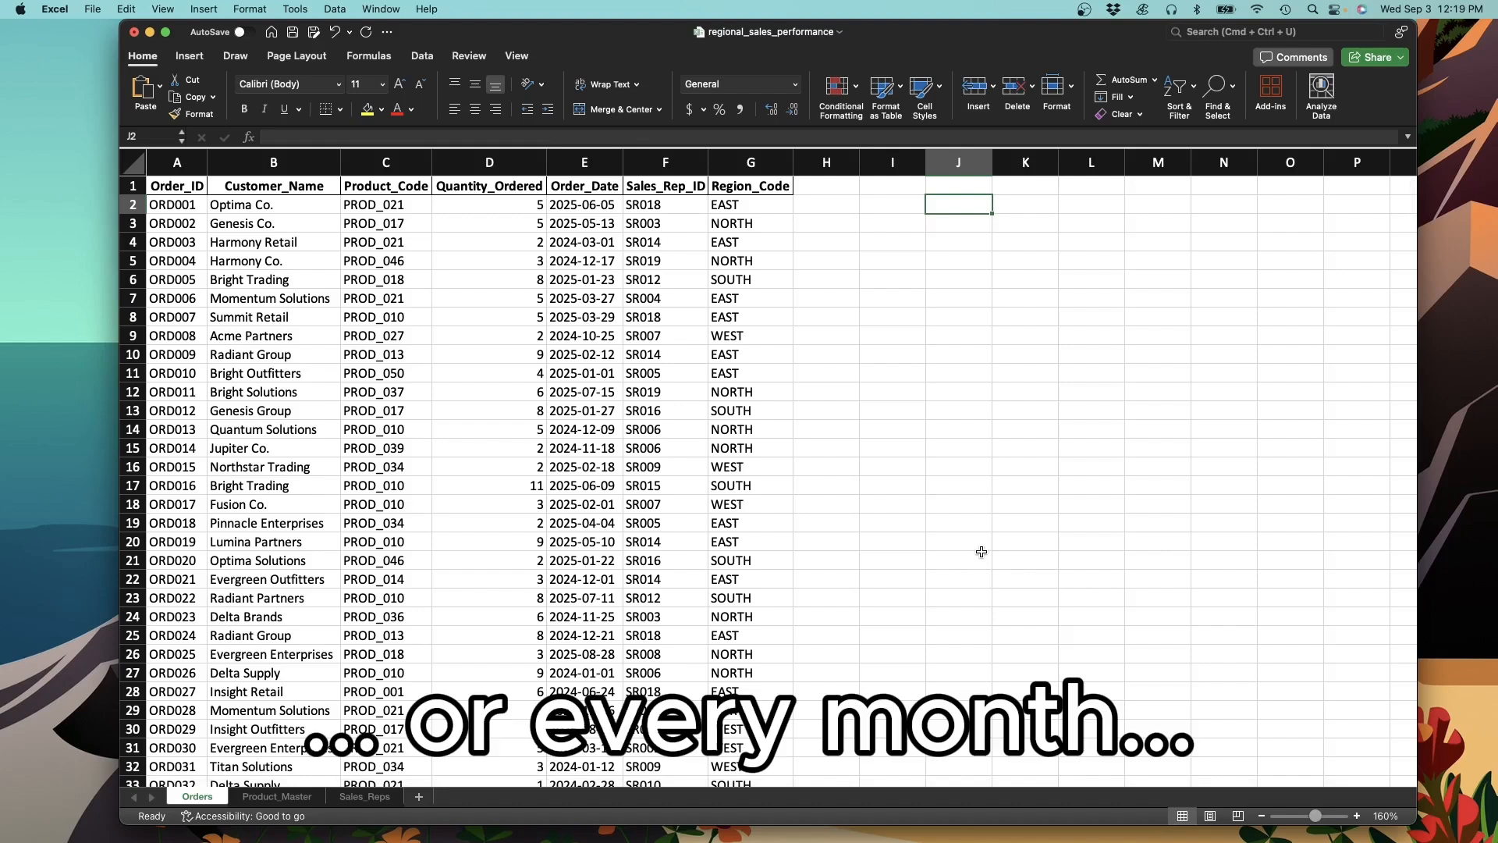
{"action": "left_click", "coordinate": [1061, 414]}
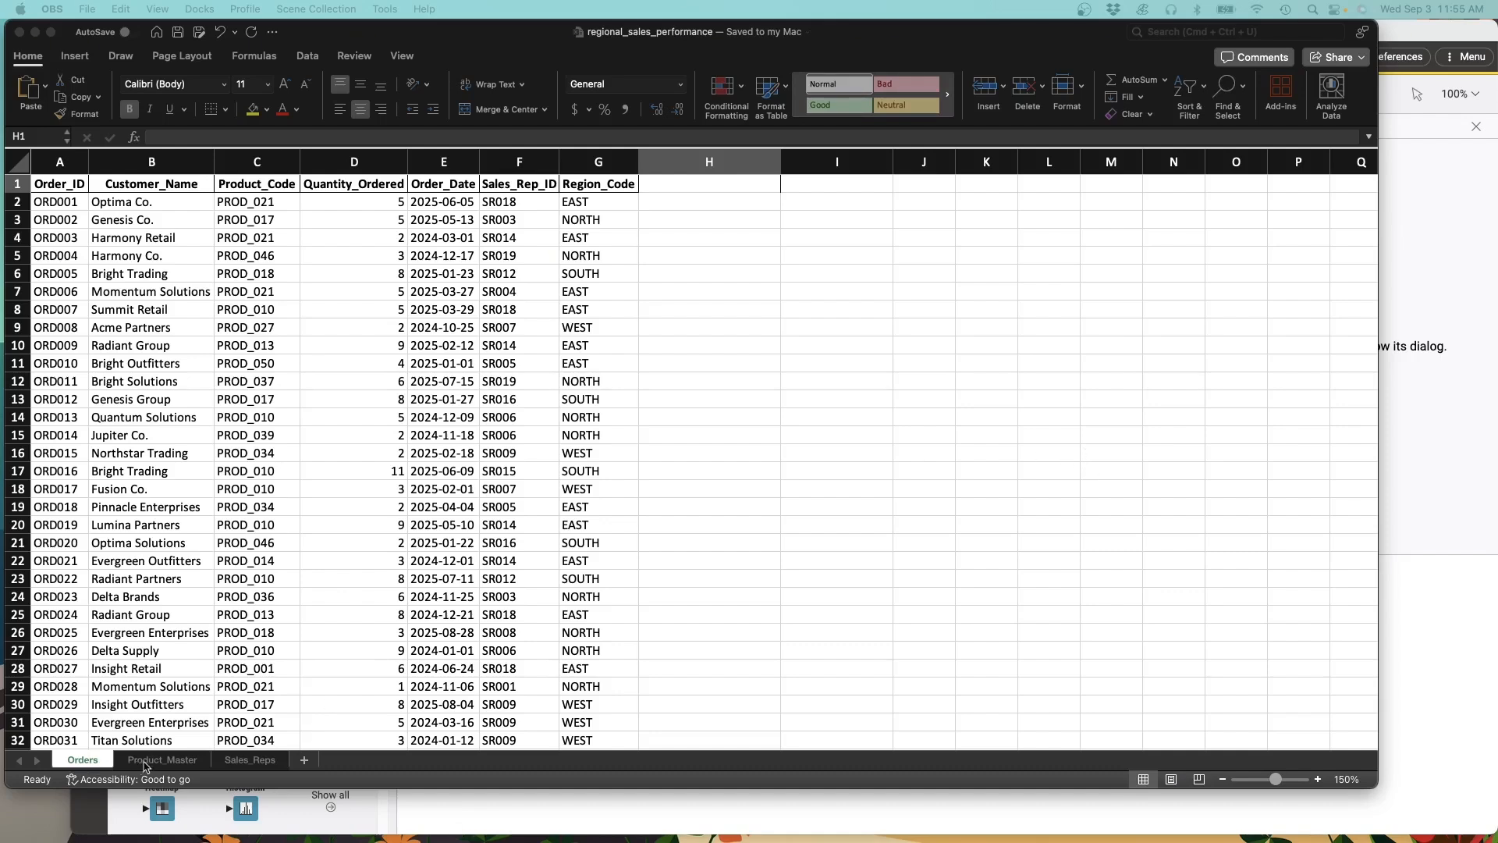
Step: Review the Product_Master and Sales_Reps sheets, and add the header Product_Name in cell H1 of Orders
{"action": "left_click", "coordinate": [177, 764]}
{"action": "left_click", "coordinate": [256, 764]}
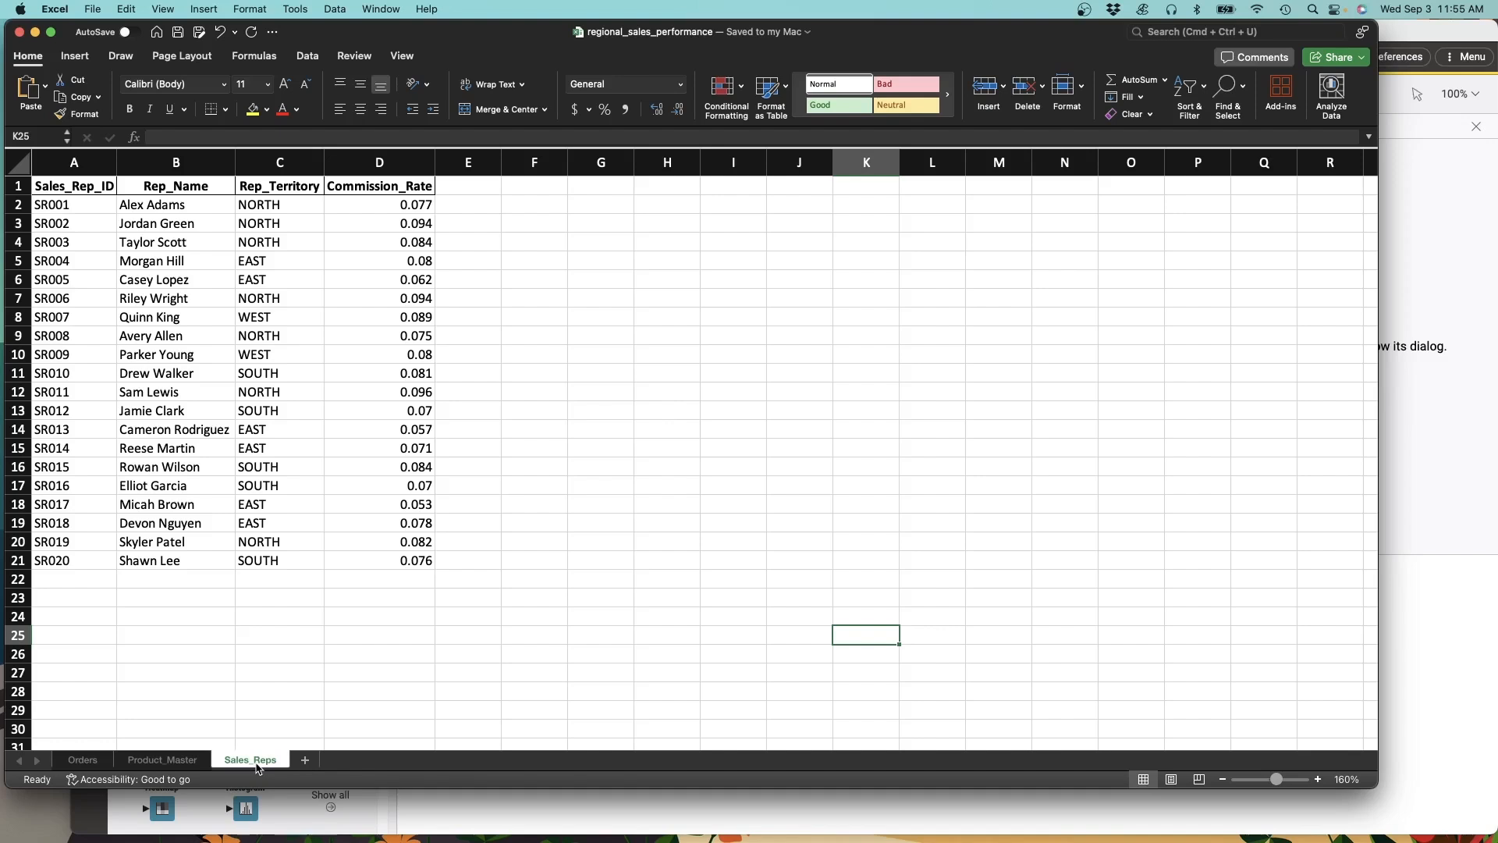
{"action": "left_click", "coordinate": [83, 767]}
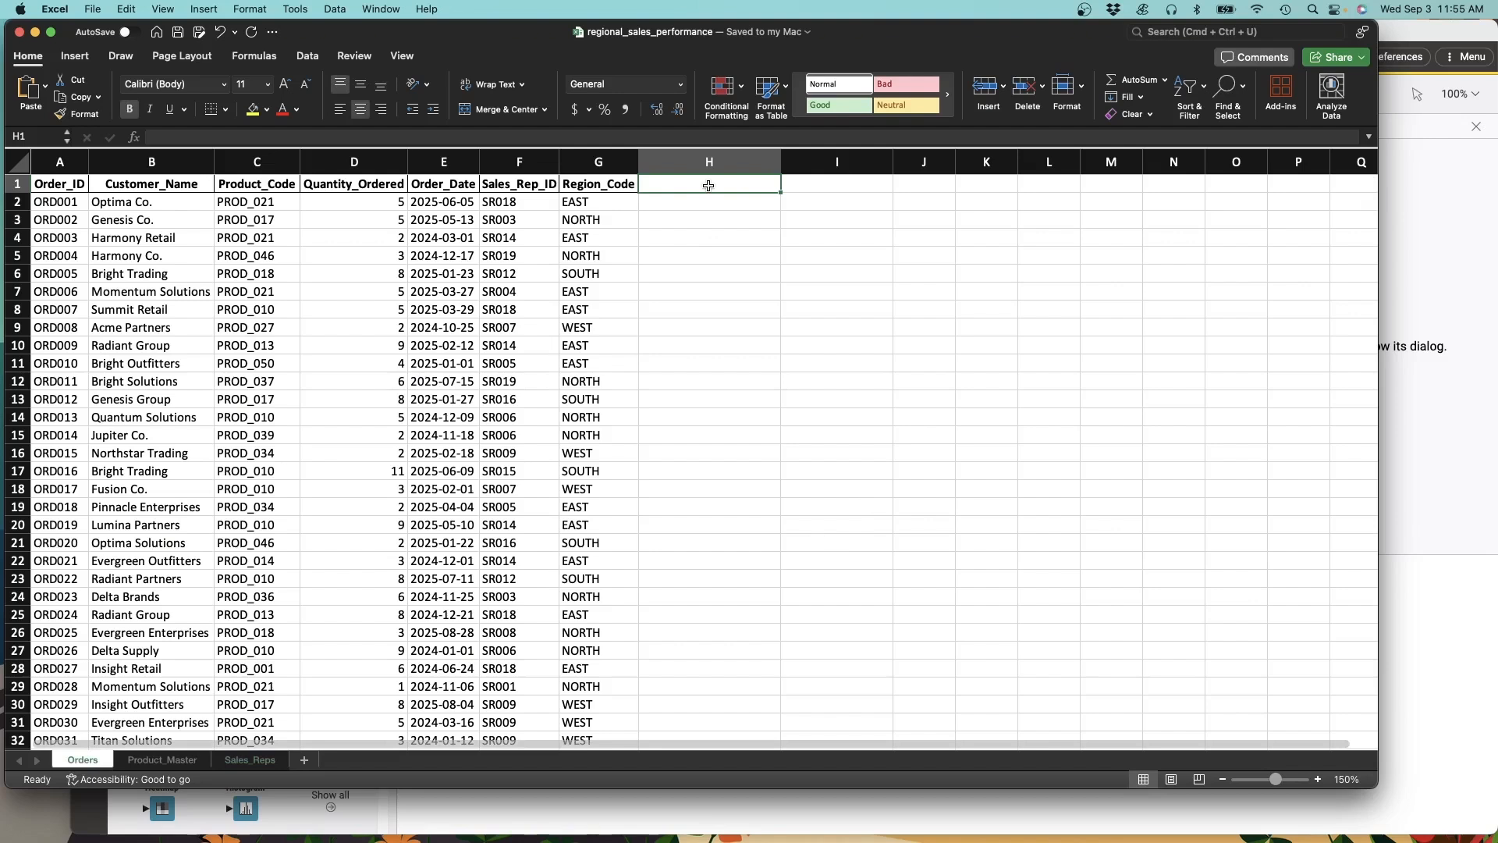
{"action": "type", "text": "Product_Name"}
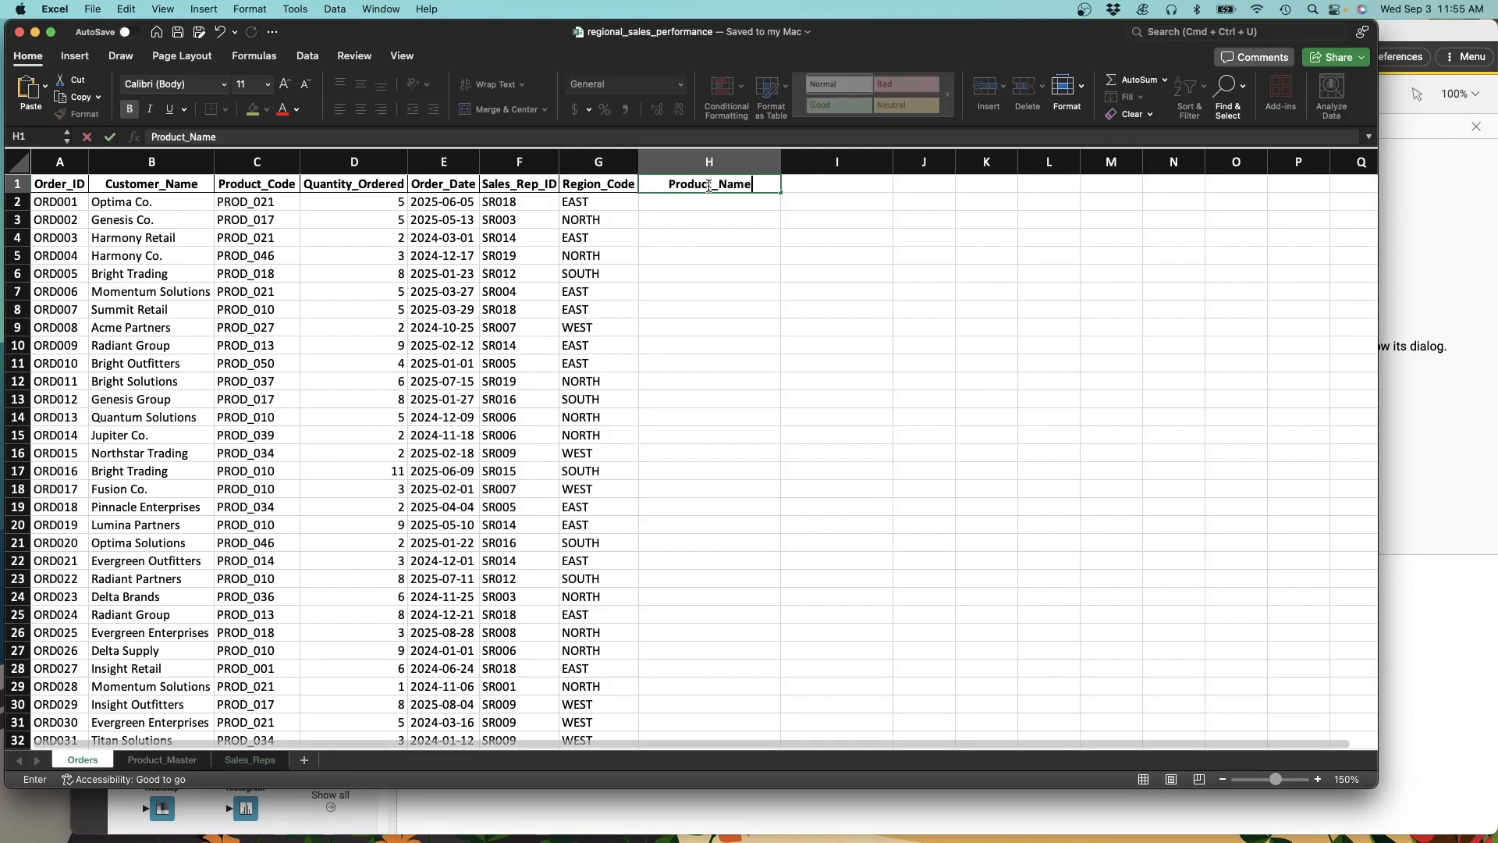
{"action": "key", "text": "Return"}
Step: Start a VLOOKUP formula in H2 with C2 as the lookup value and Product_Master!A2:E51 as the table array
{"action": "type", "text": "=VLOOKUP("}
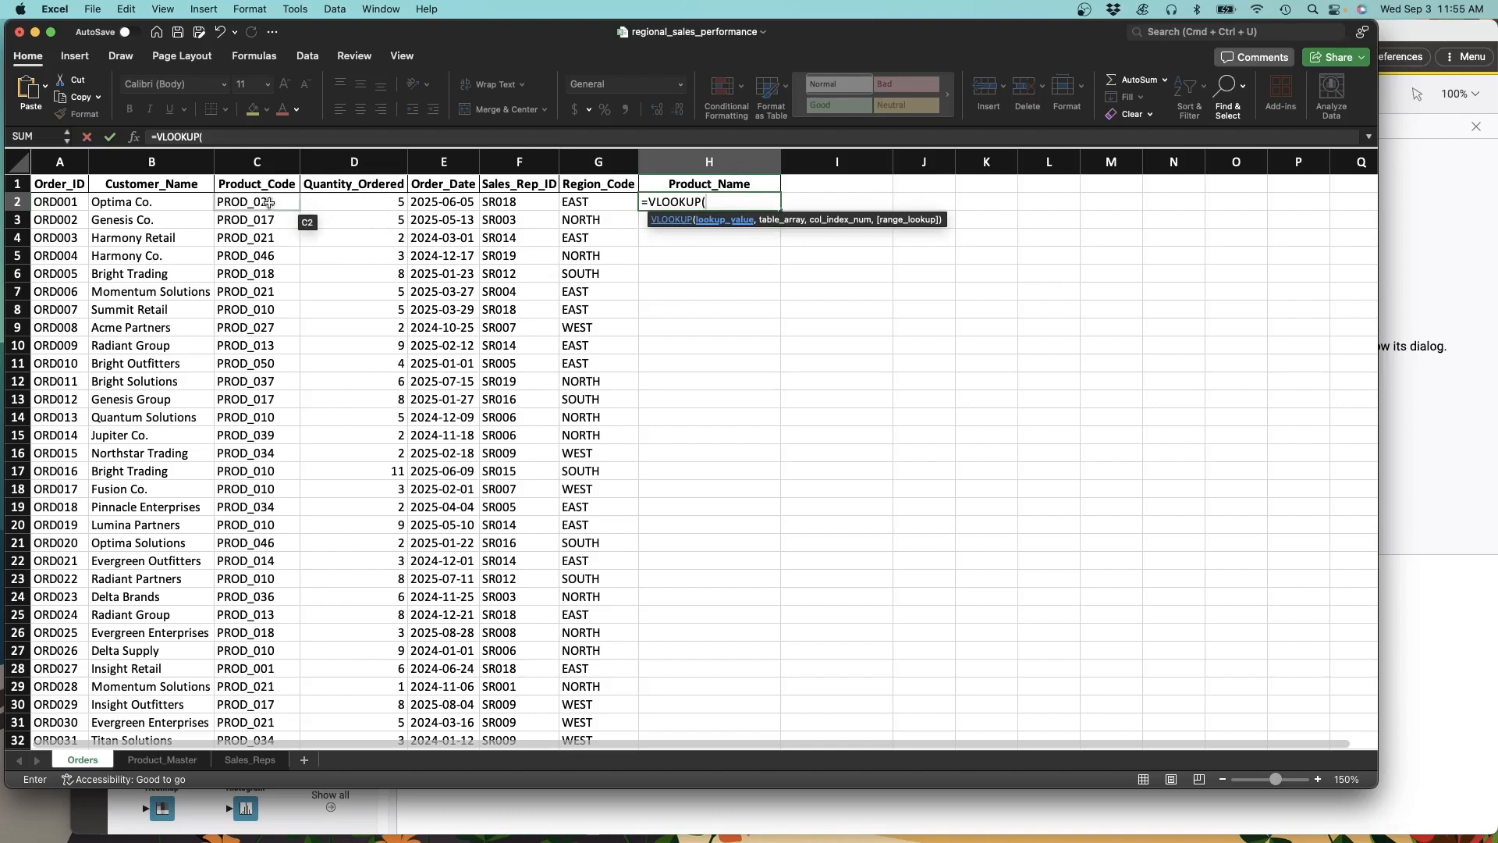
{"action": "left_click", "coordinate": [268, 203]}
{"action": "type", "text": ","}
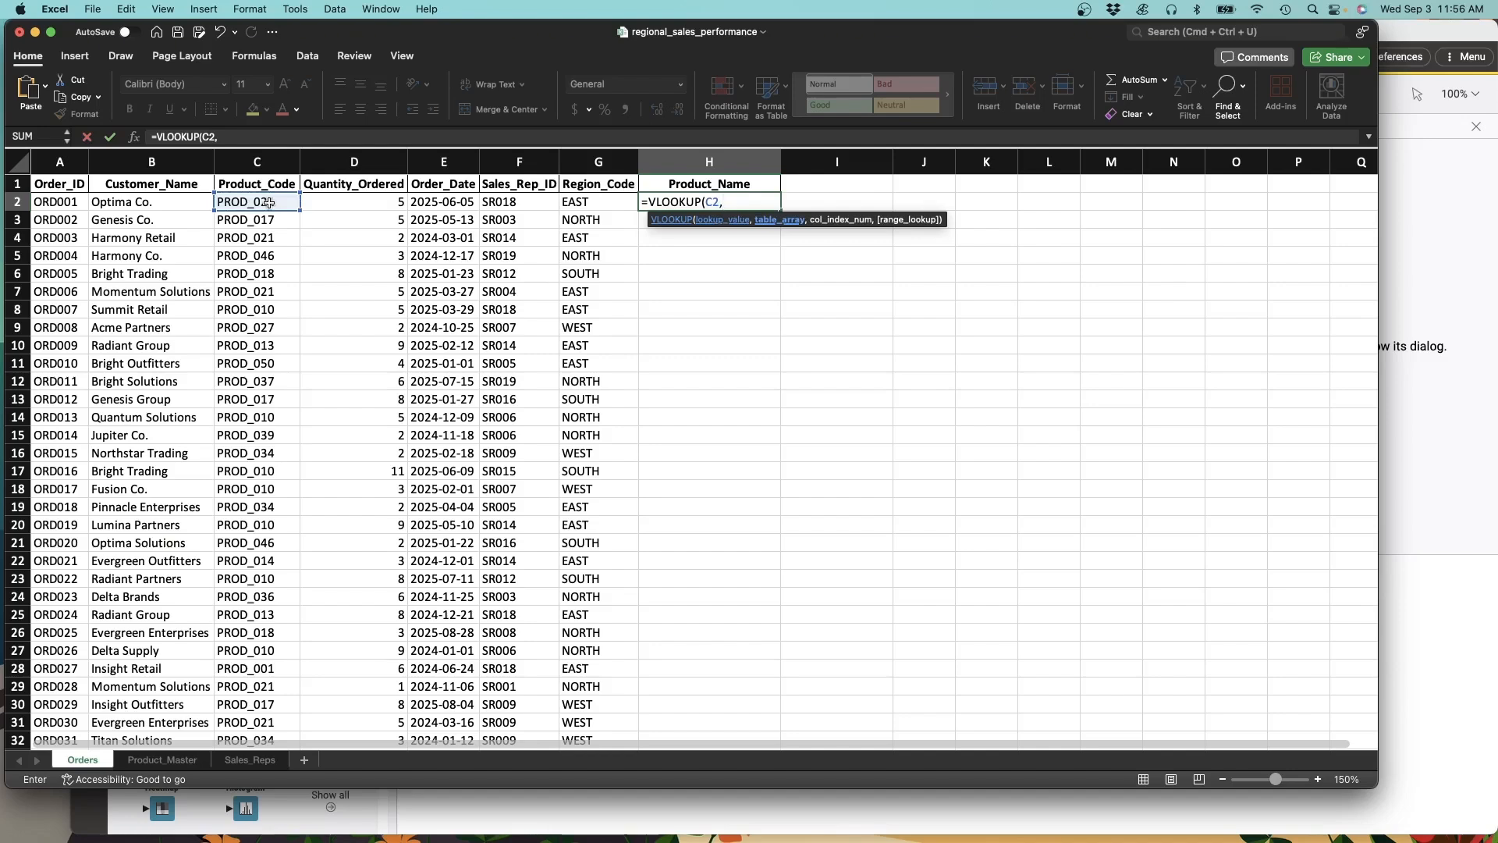
{"action": "left_click", "coordinate": [170, 765]}
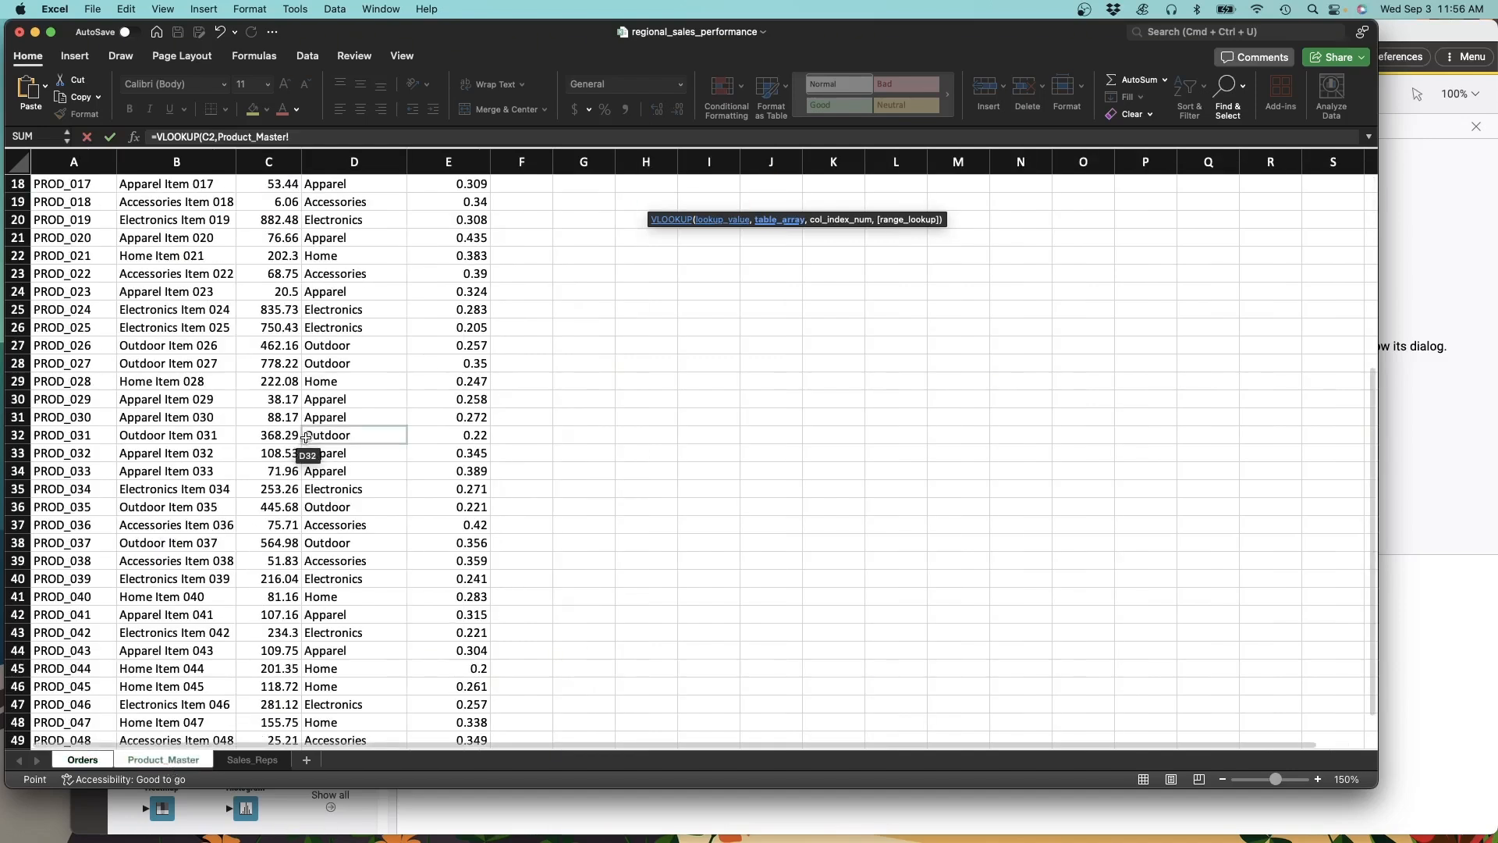
{"action": "scroll", "coordinate": [328, 338], "scroll_direction": "up", "scroll_amount": 6}
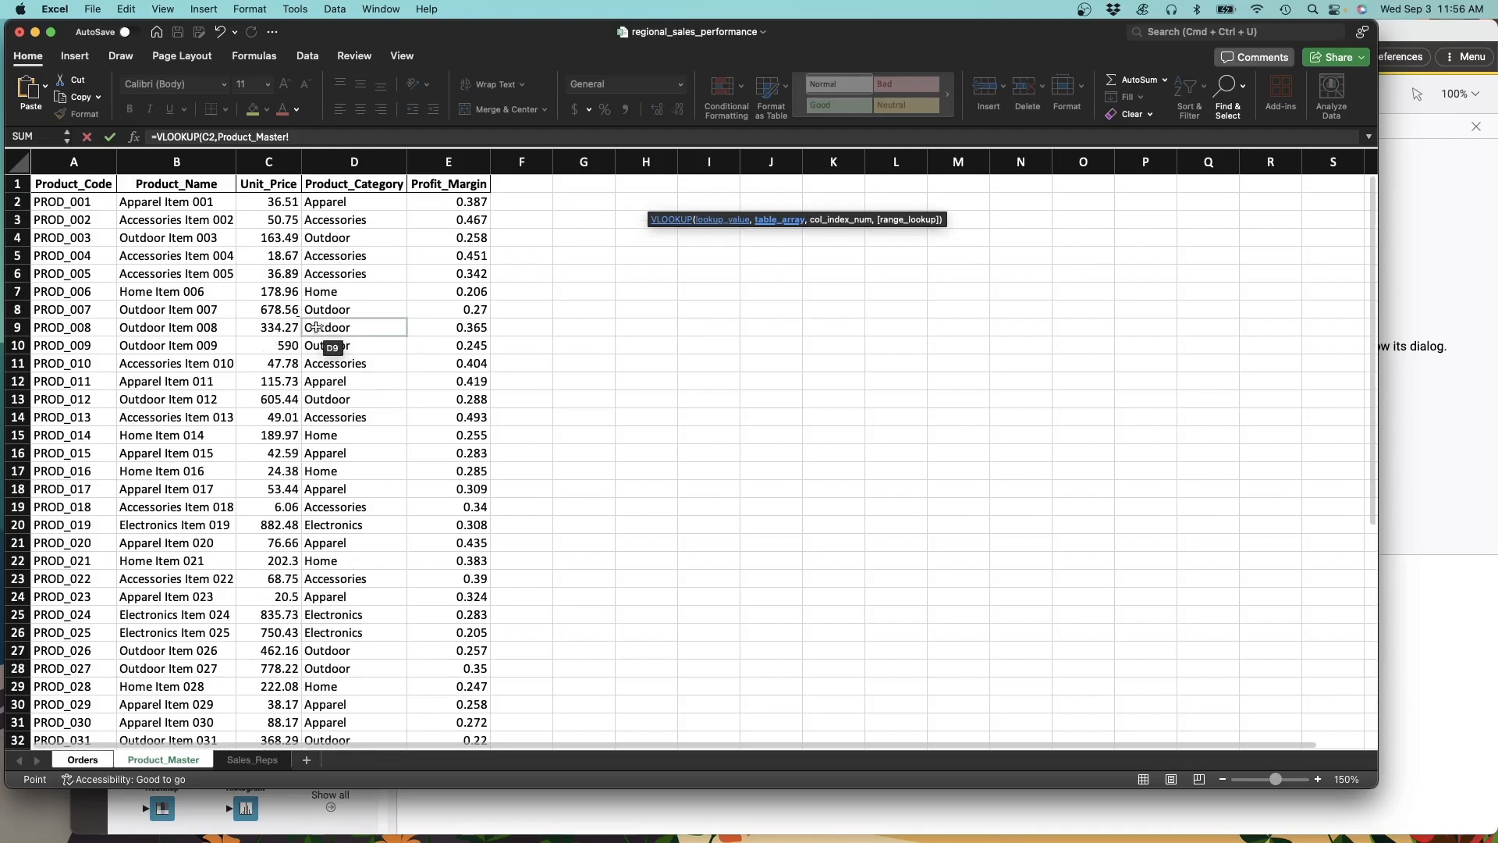
{"action": "left_click", "coordinate": [62, 202]}
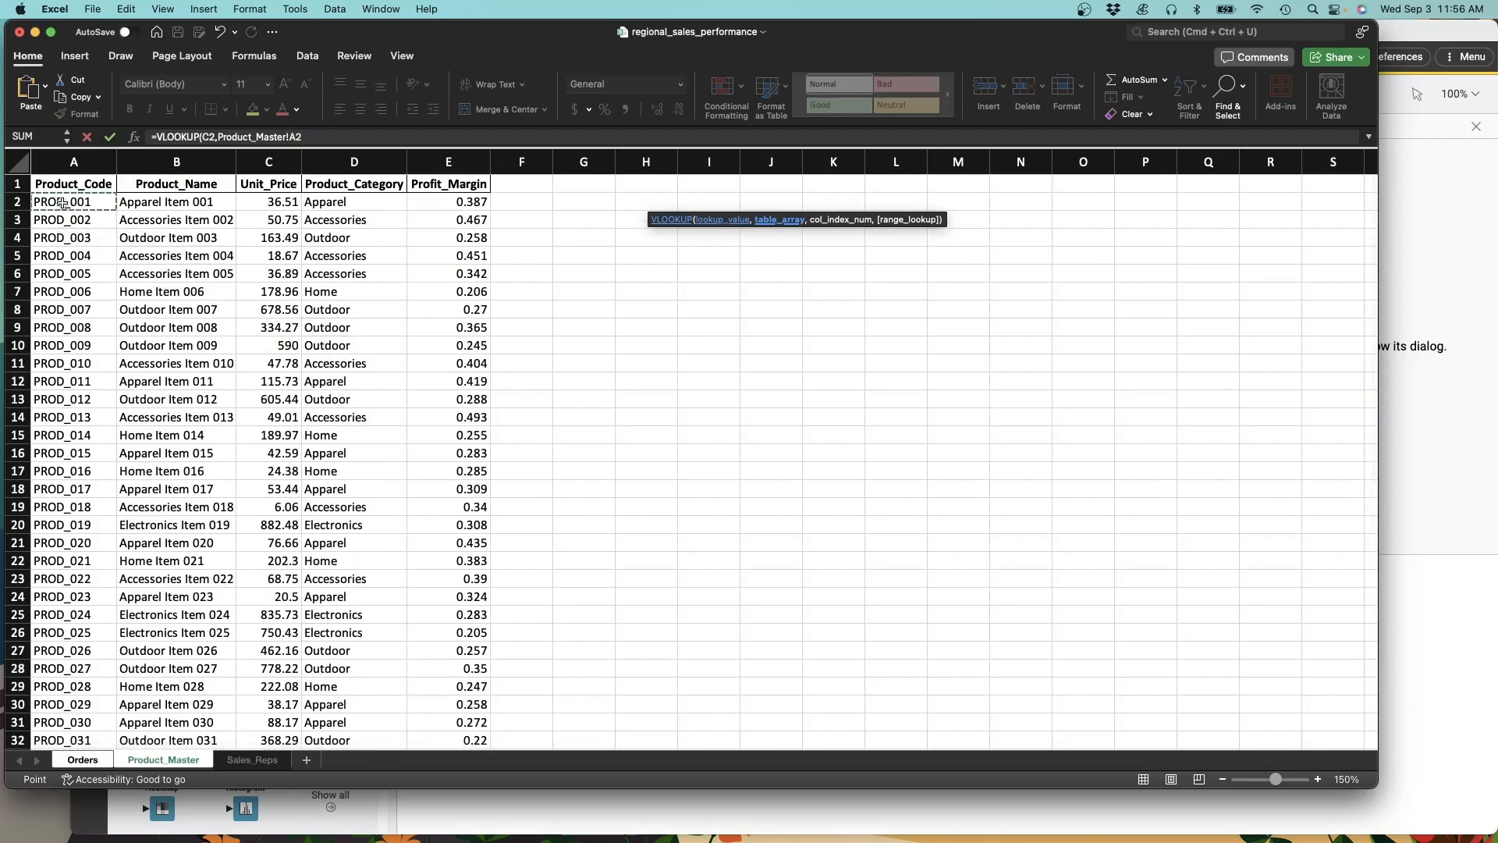
{"action": "key", "text": "shift+Right"}
{"action": "key", "text": "shift+Right"}
{"action": "key", "text": "shift+Right"}
{"action": "key", "text": "shift+Right"}
{"action": "key", "text": "ctrl+shift+Down"}
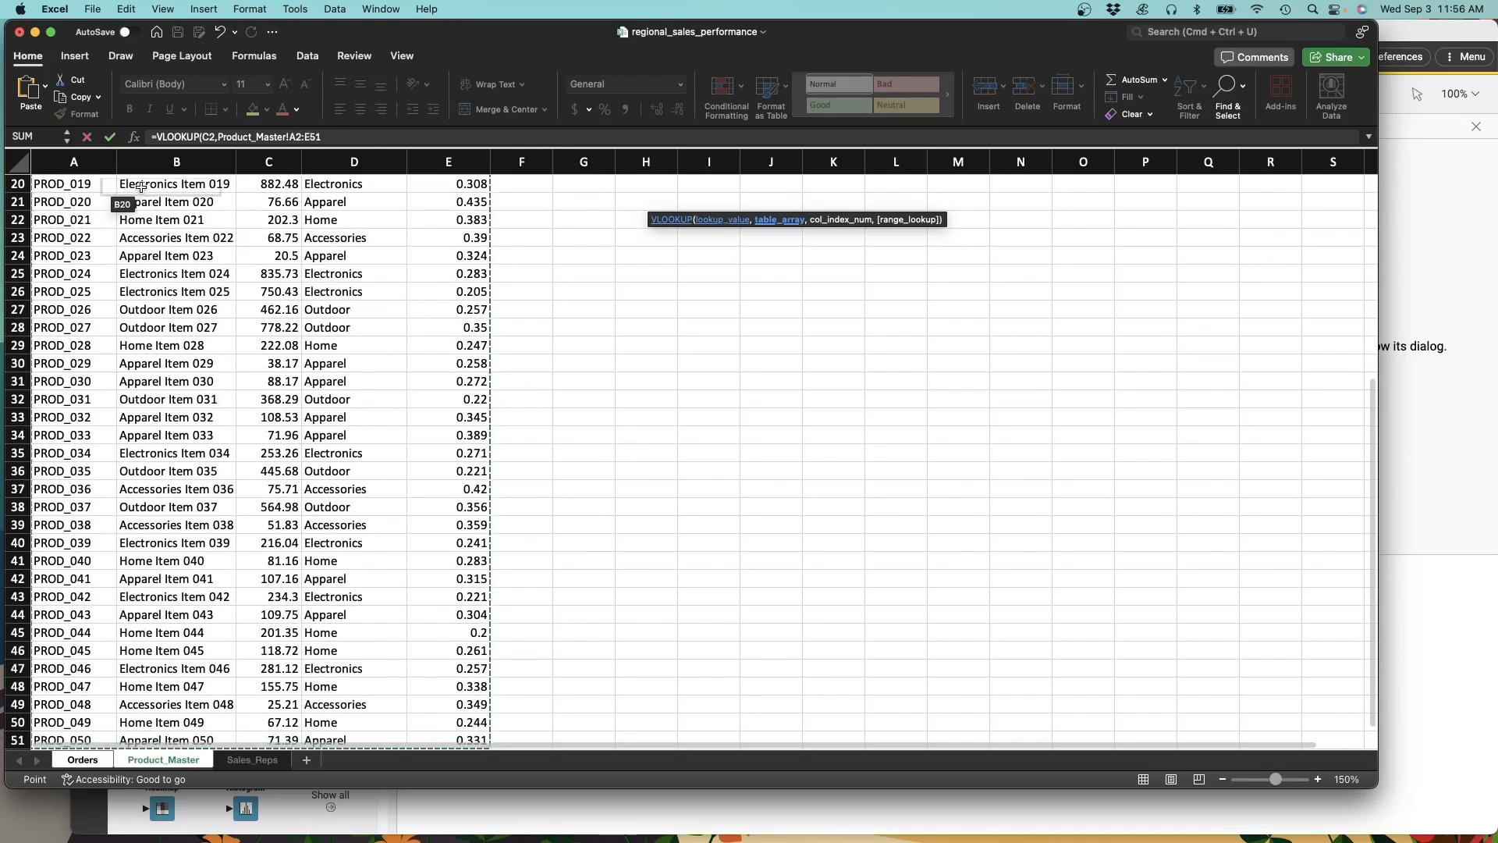
Step: Make the Product_Master range in the VLOOKUP formula absolute as $A$2:$E$51
{"action": "left_click", "coordinate": [348, 138]}
{"action": "key", "text": "Left"}
{"action": "key", "text": "Left"}
{"action": "key", "text": "Left"}
{"action": "key", "text": "Left"}
{"action": "key", "text": "Left"}
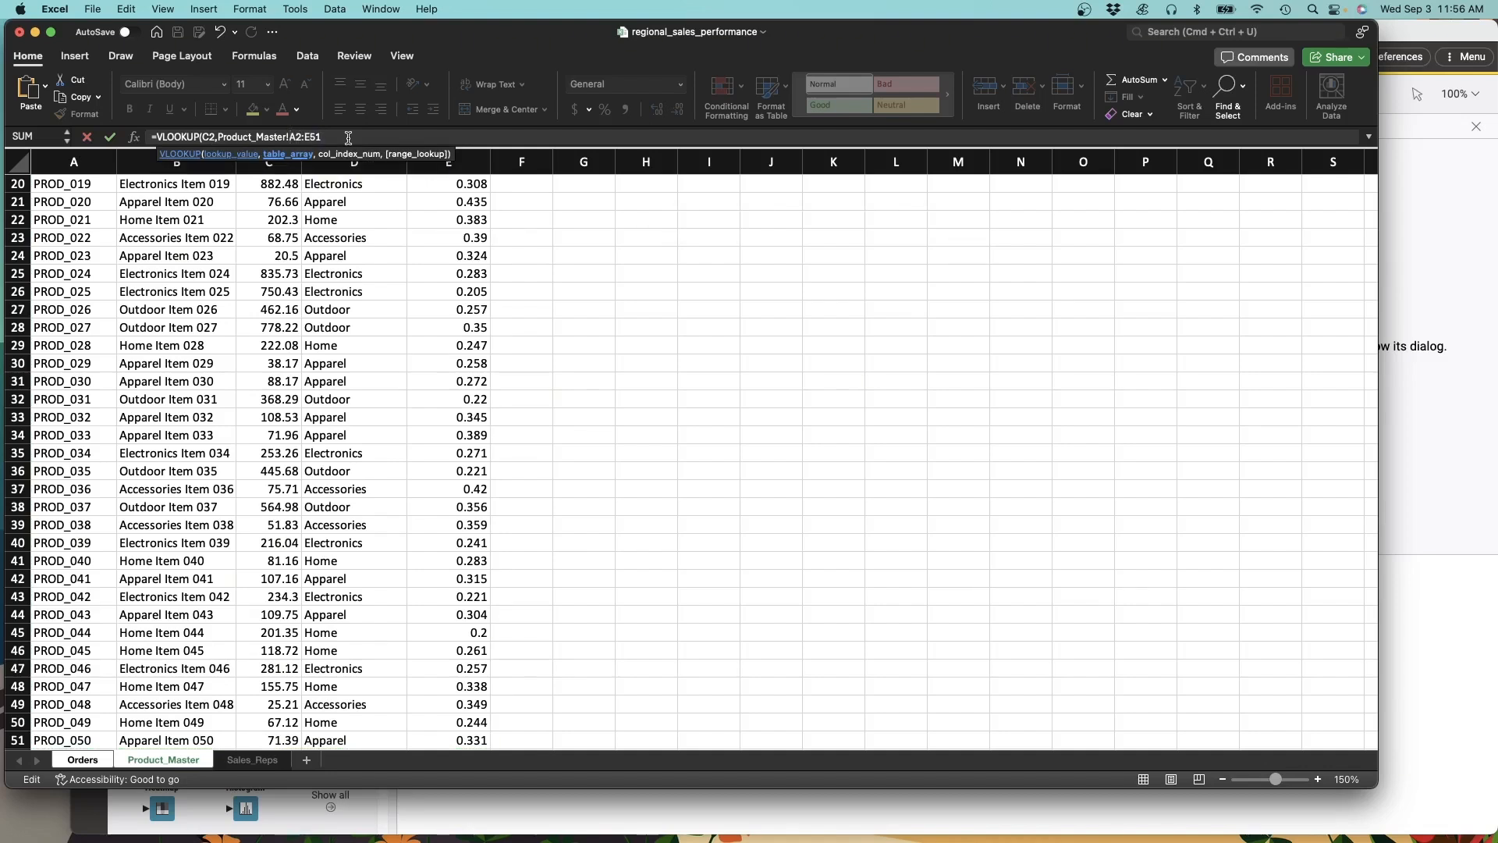
{"action": "type", "text": "$"}
{"action": "key", "text": "Right"}
{"action": "type", "text": "$"}
{"action": "key", "text": "Right"}
{"action": "key", "text": "Right"}
{"action": "type", "text": "$A$"}
{"action": "key", "text": "Right"}
{"action": "key", "text": "Right"}
{"action": "type", "text": ","}
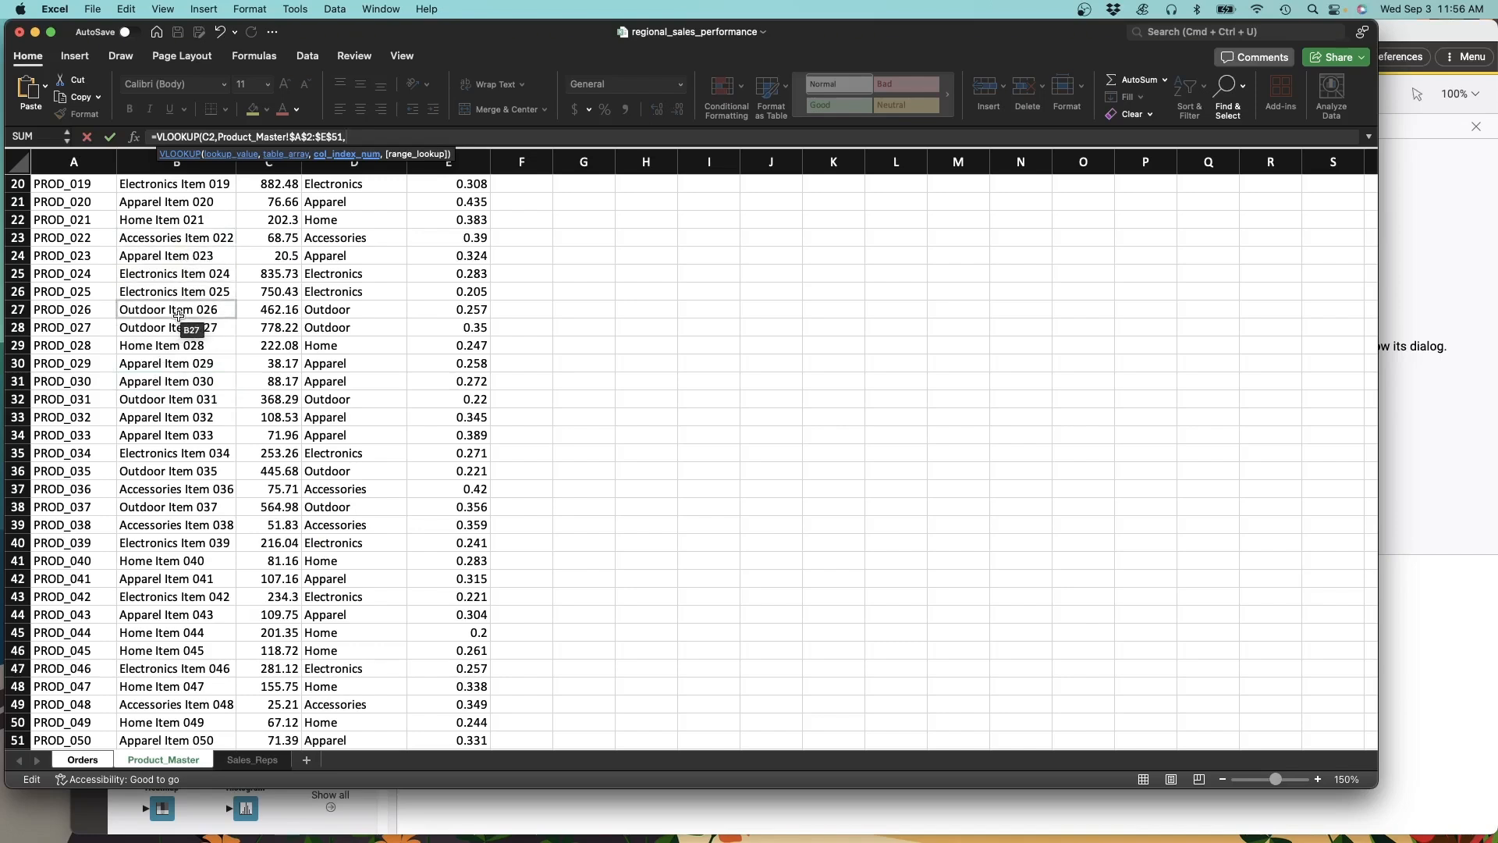
Step: Complete the product name VLOOKUP with column index 2 and FALSE for an exact match
{"action": "scroll", "coordinate": [192, 238], "scroll_direction": "up", "scroll_amount": 10}
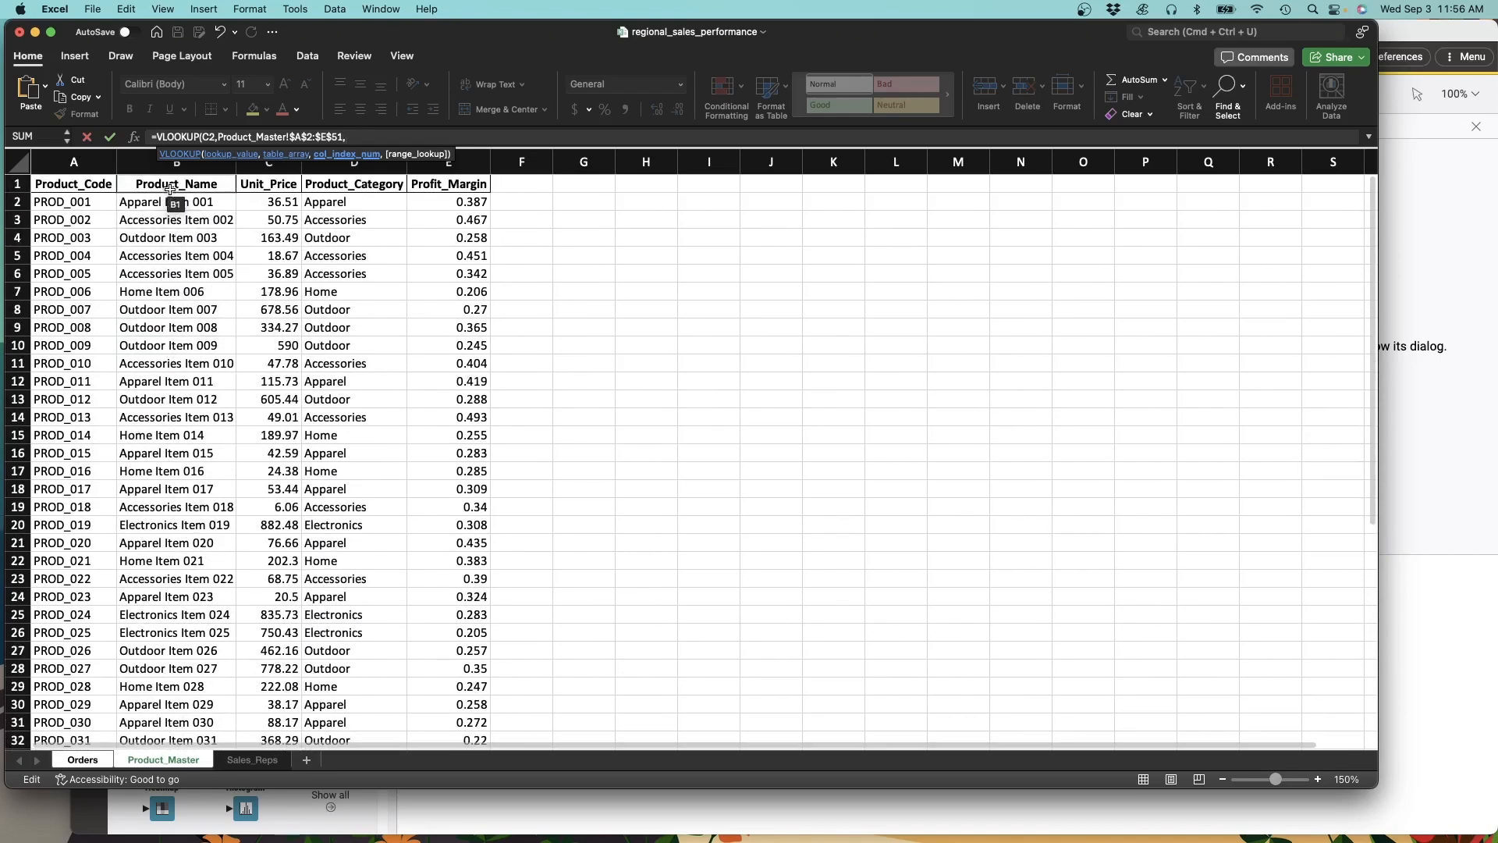
{"action": "type", "text": "2"}
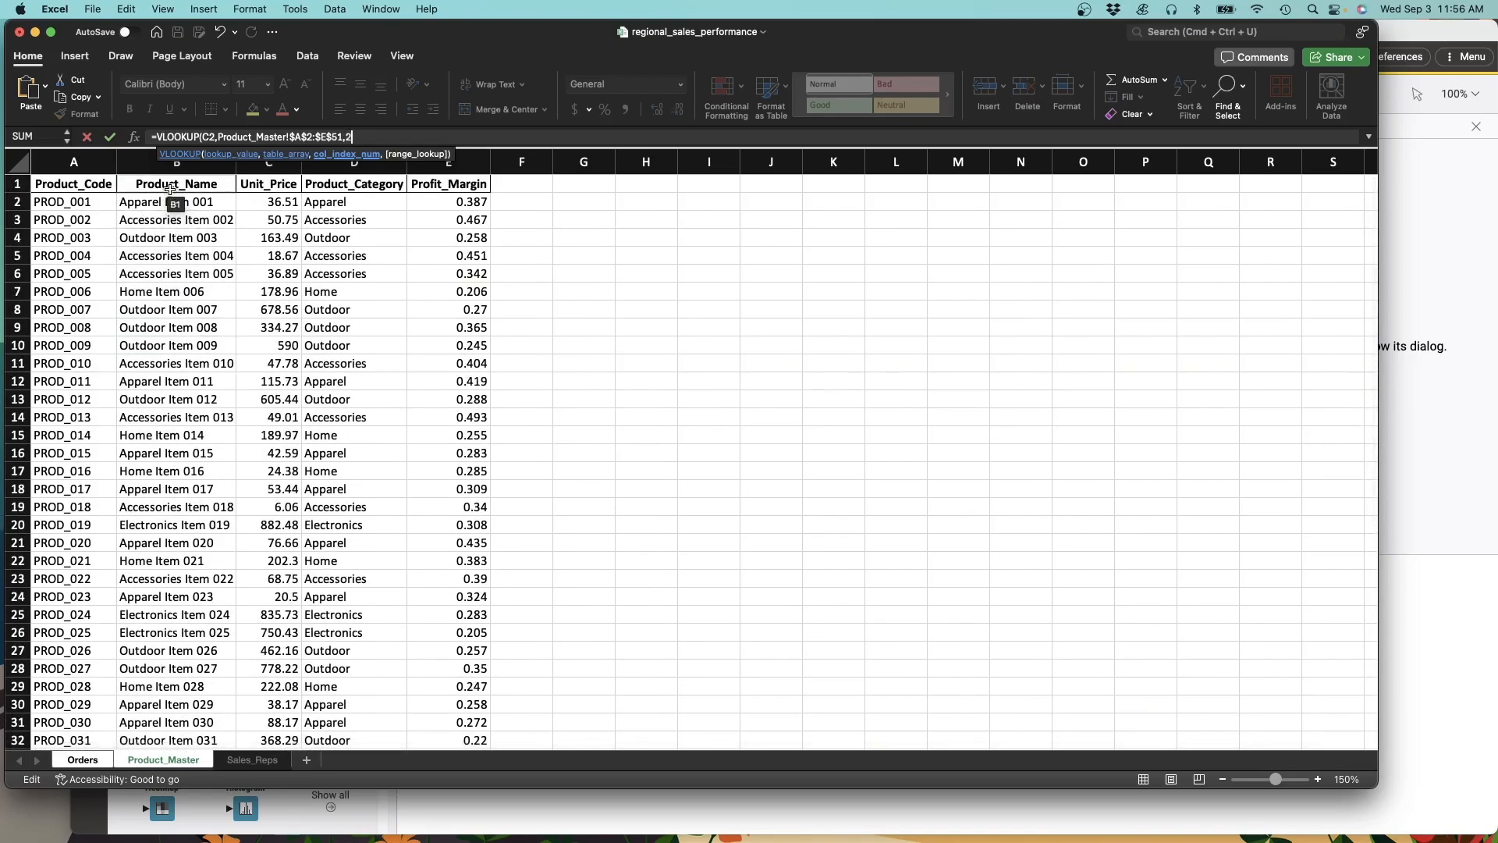
{"action": "type", "text": ",FALSE)"}
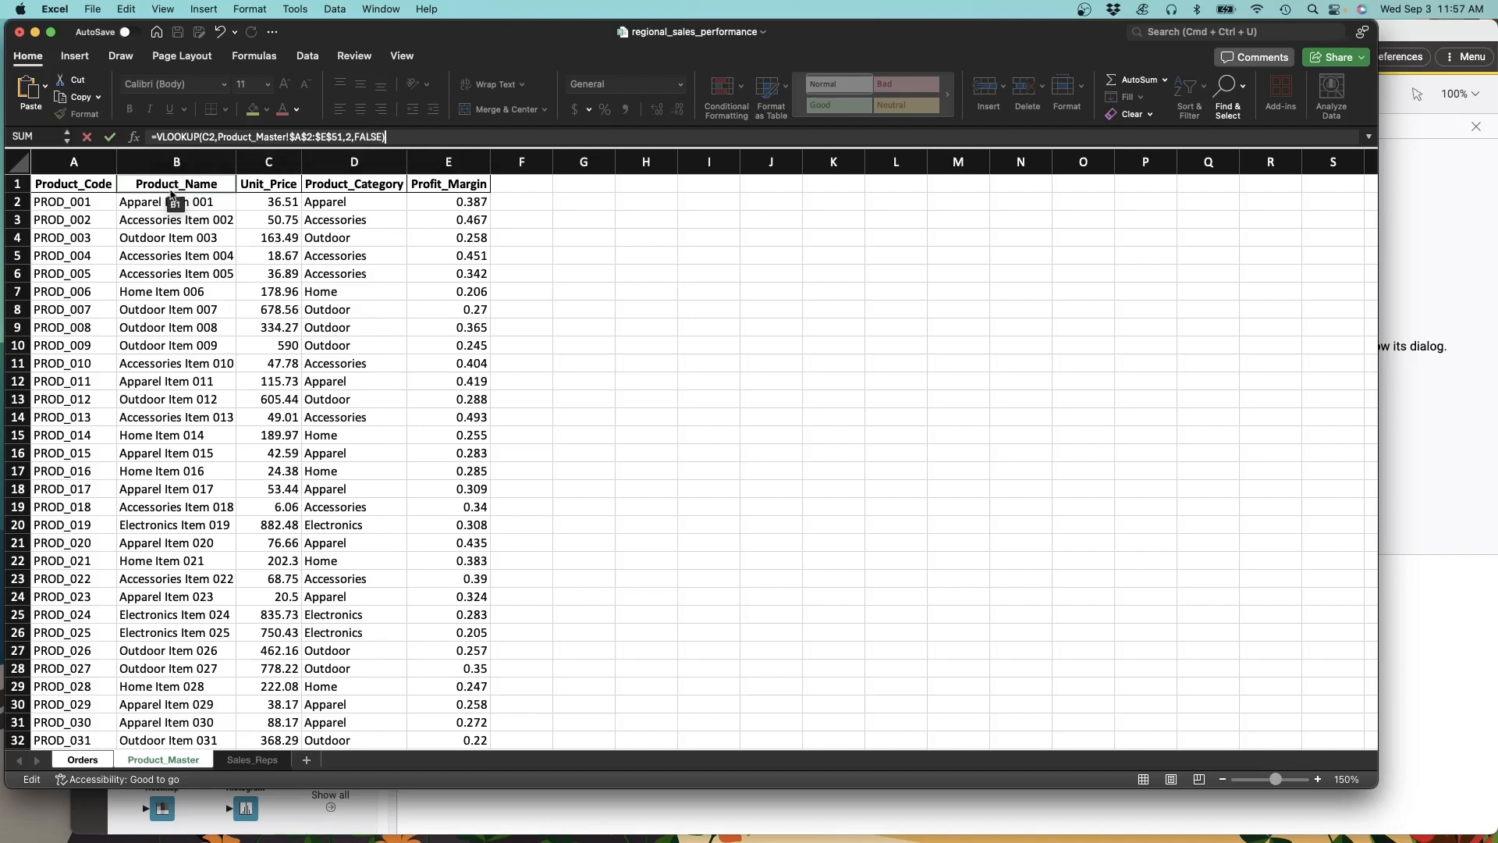
{"action": "key", "text": "Return"}
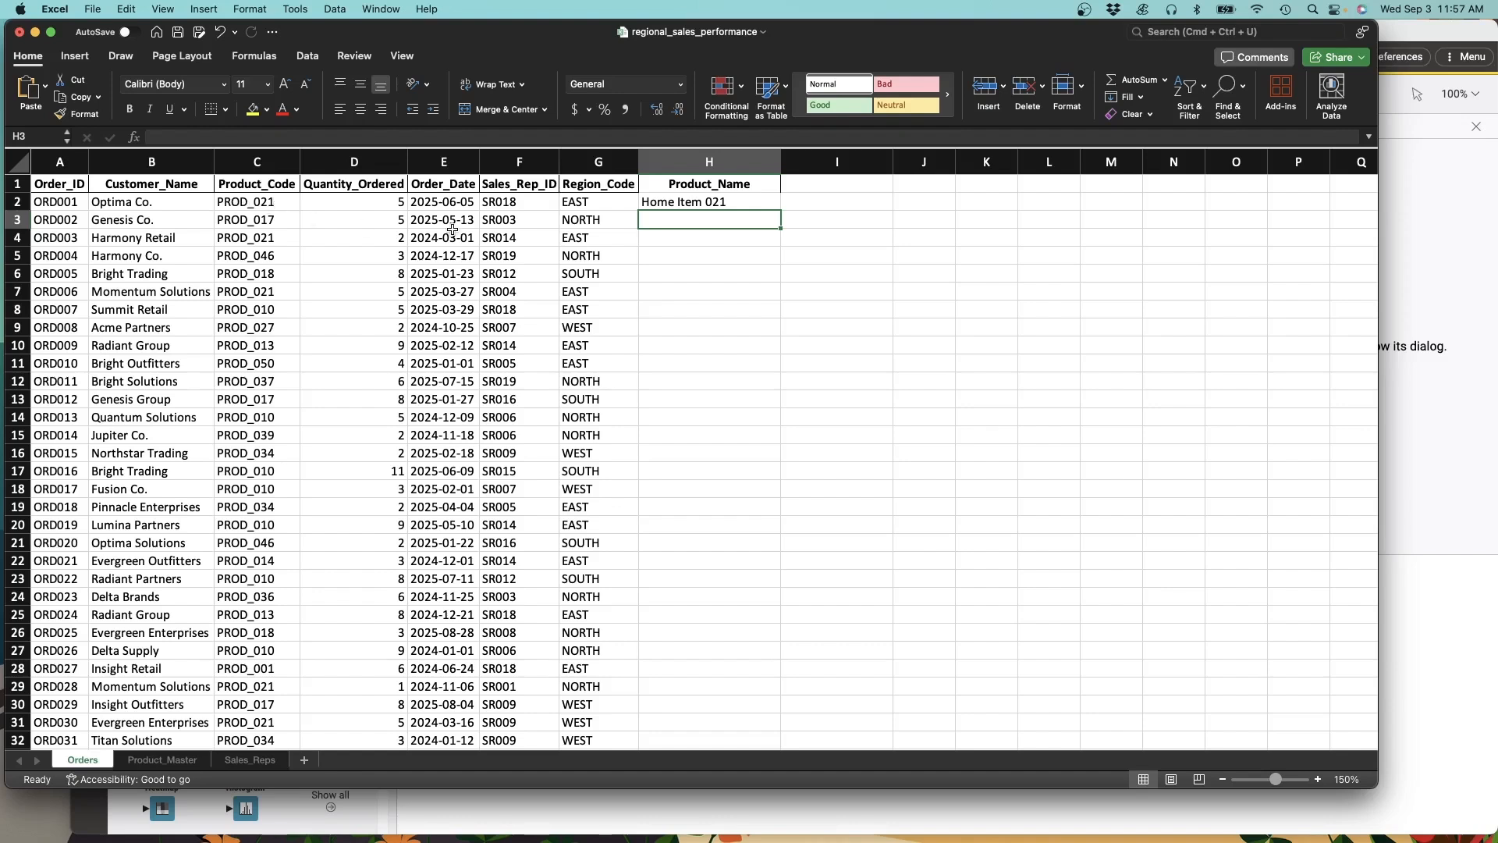
Step: Fill the H2 formula down the whole Product_Name column and check the filled rows to the end of the data
{"action": "left_click", "coordinate": [736, 200]}
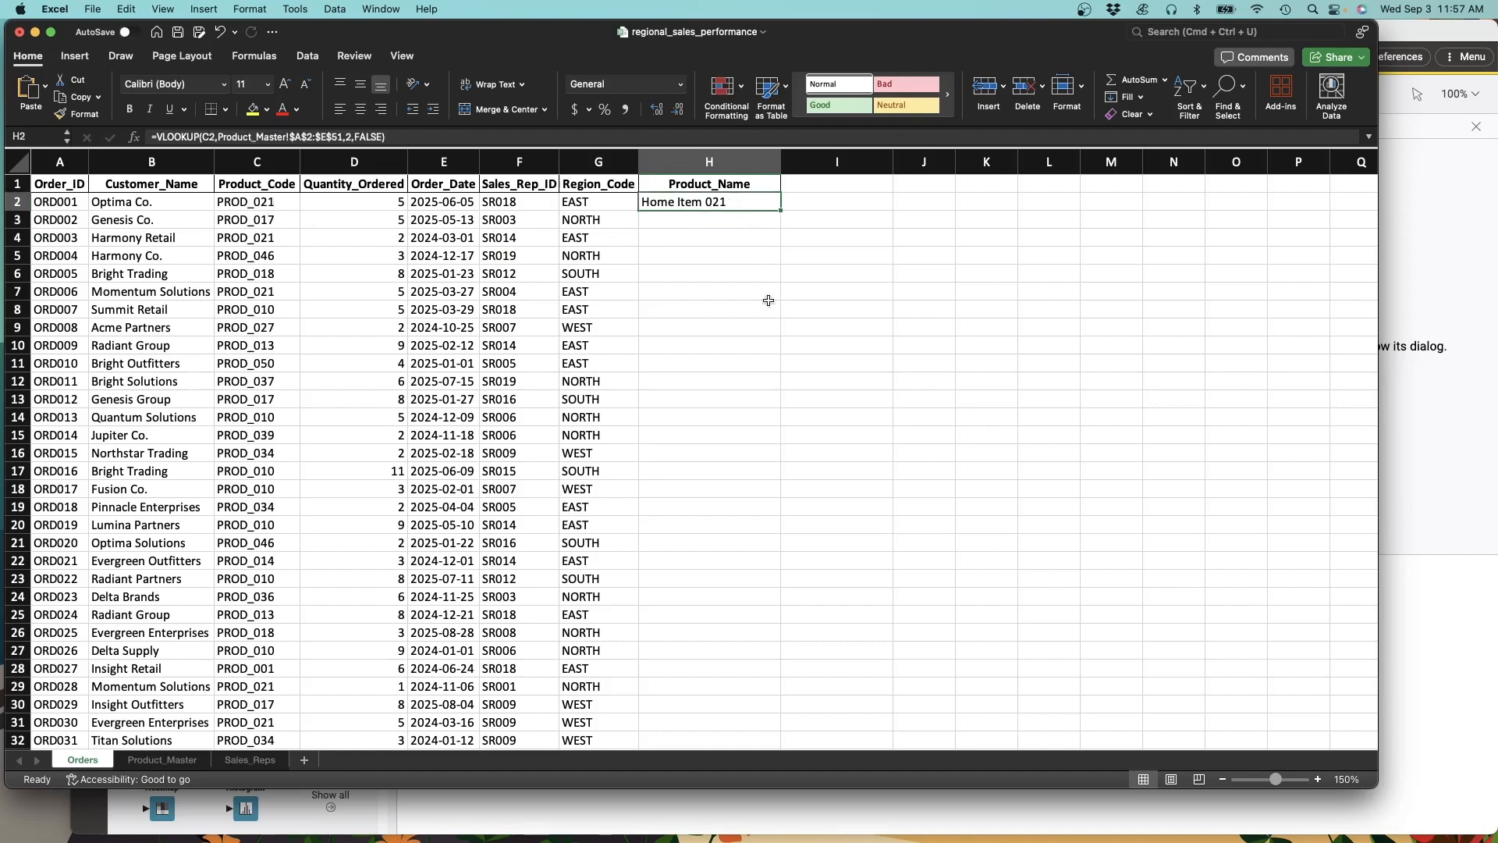
{"action": "double_click", "coordinate": [781, 210]}
{"action": "left_click", "coordinate": [772, 201]}
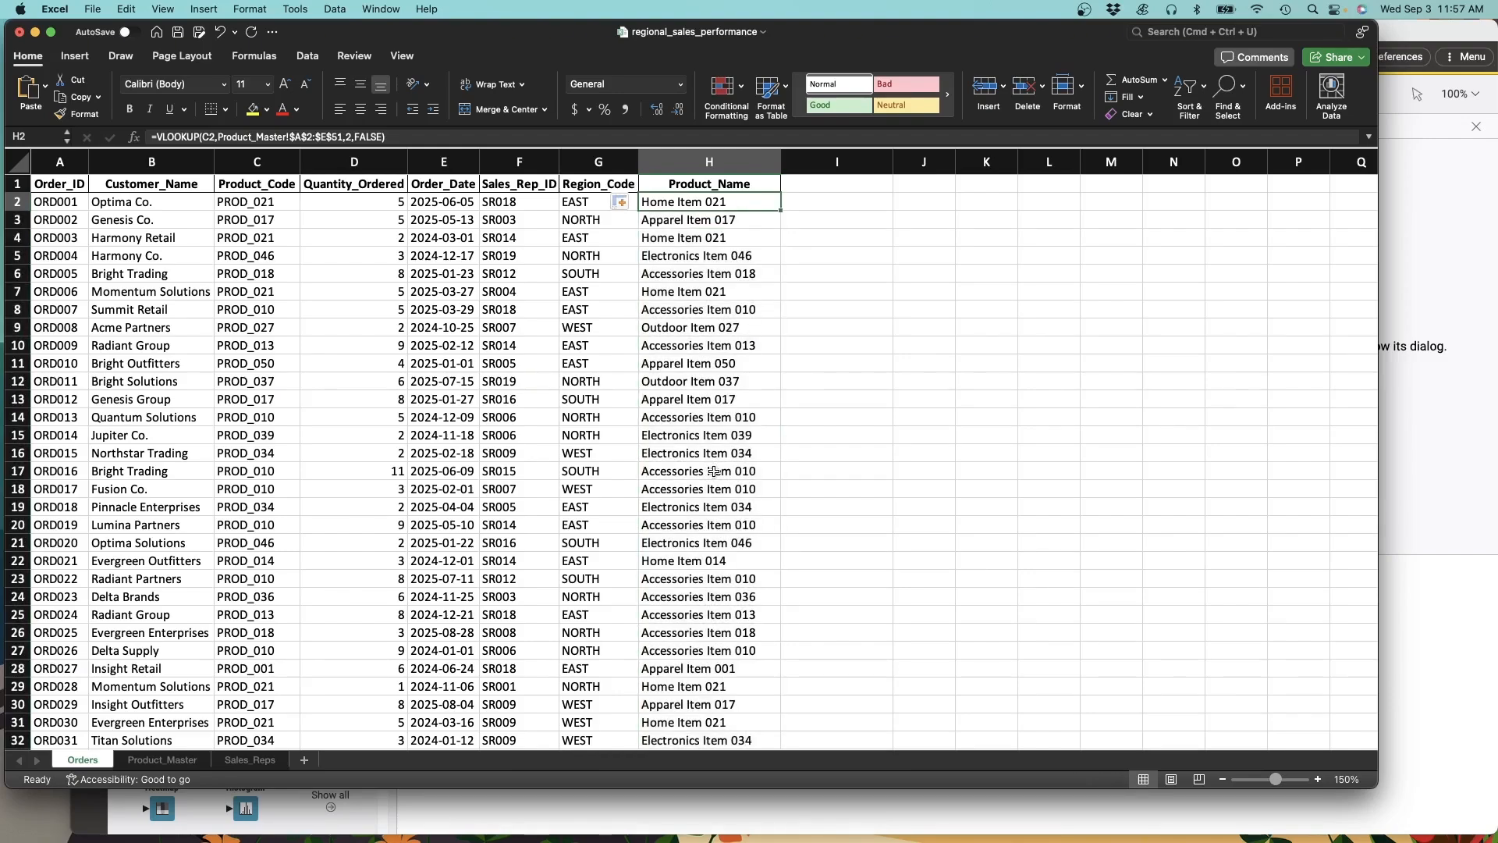
{"action": "scroll", "coordinate": [714, 470], "scroll_direction": "down", "scroll_amount": 8}
{"action": "scroll", "coordinate": [714, 471], "scroll_direction": "down", "scroll_amount": 20}
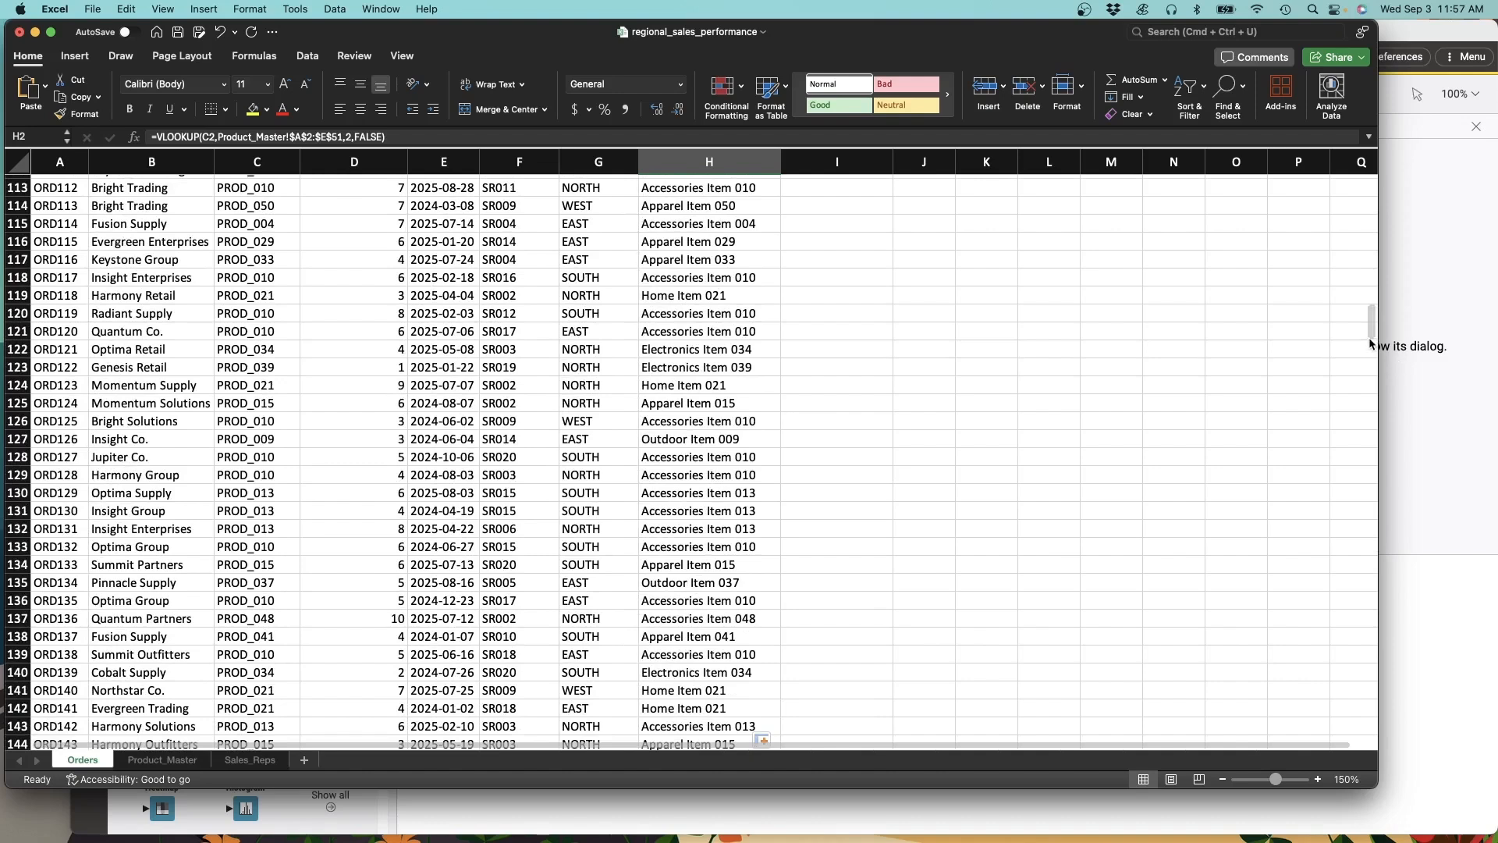
{"action": "left_click_drag", "start_coordinate": [1371, 328], "coordinate": [1364, 733]}
{"action": "left_click", "coordinate": [983, 455]}
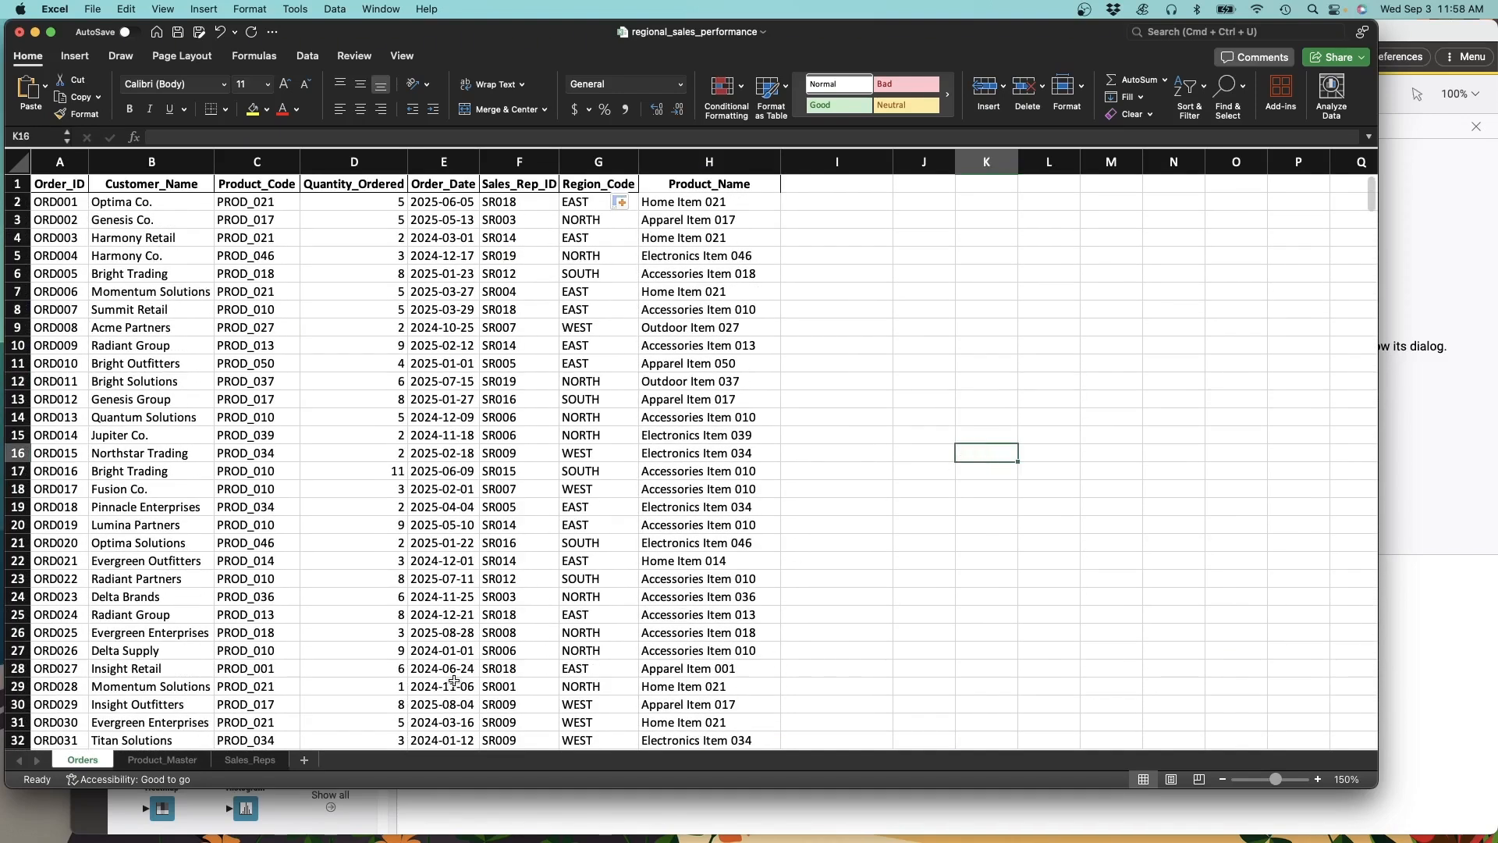
Step: Review the lookup columns in Product_Master and Sales_Reps, and add the header Sales_Rep_Name in cell I1 of Orders
{"action": "left_click", "coordinate": [176, 767]}
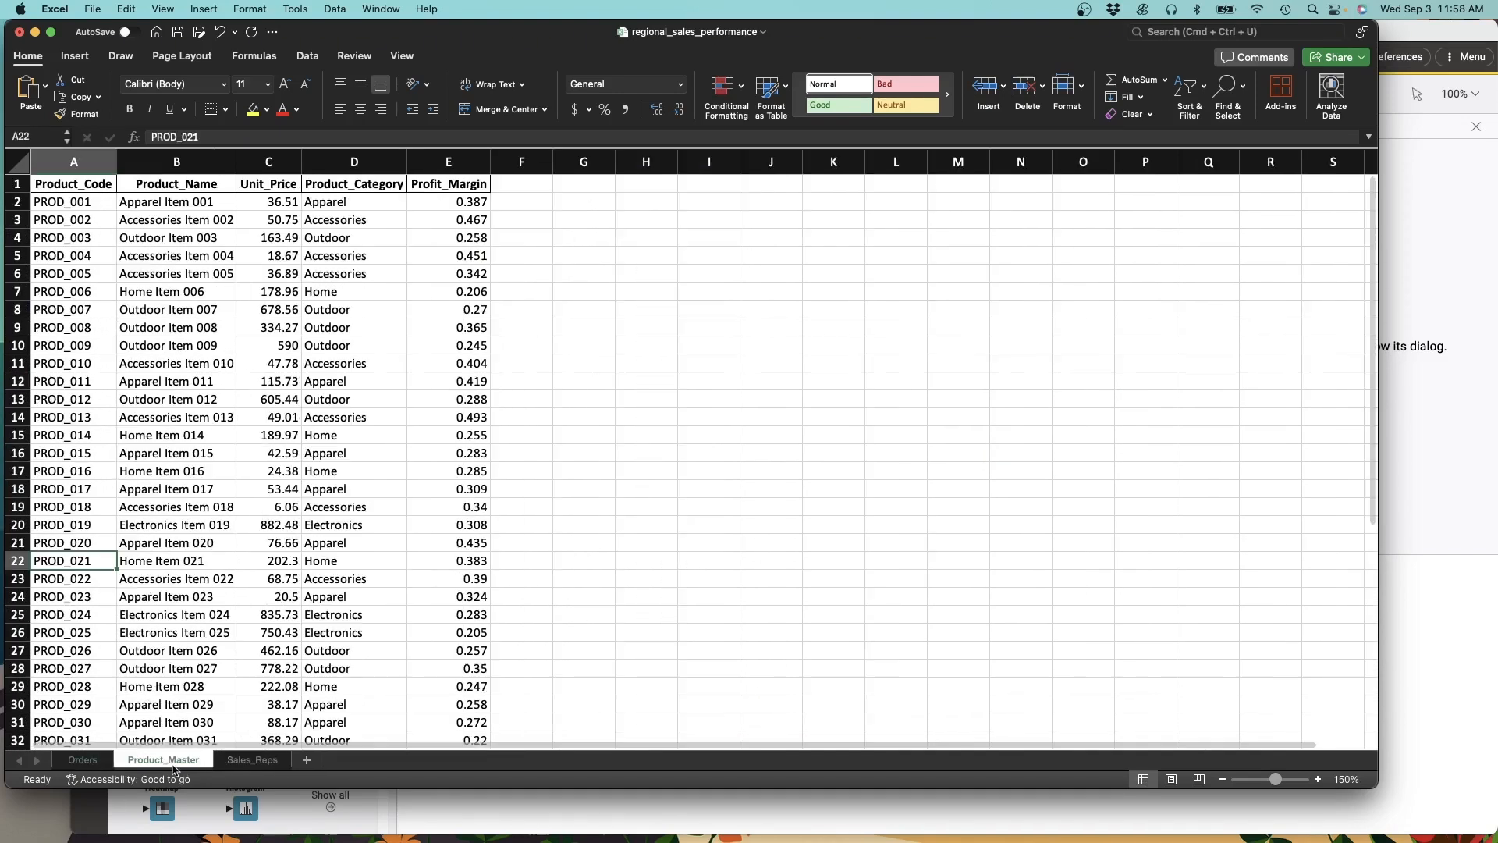
{"action": "left_click", "coordinate": [726, 419]}
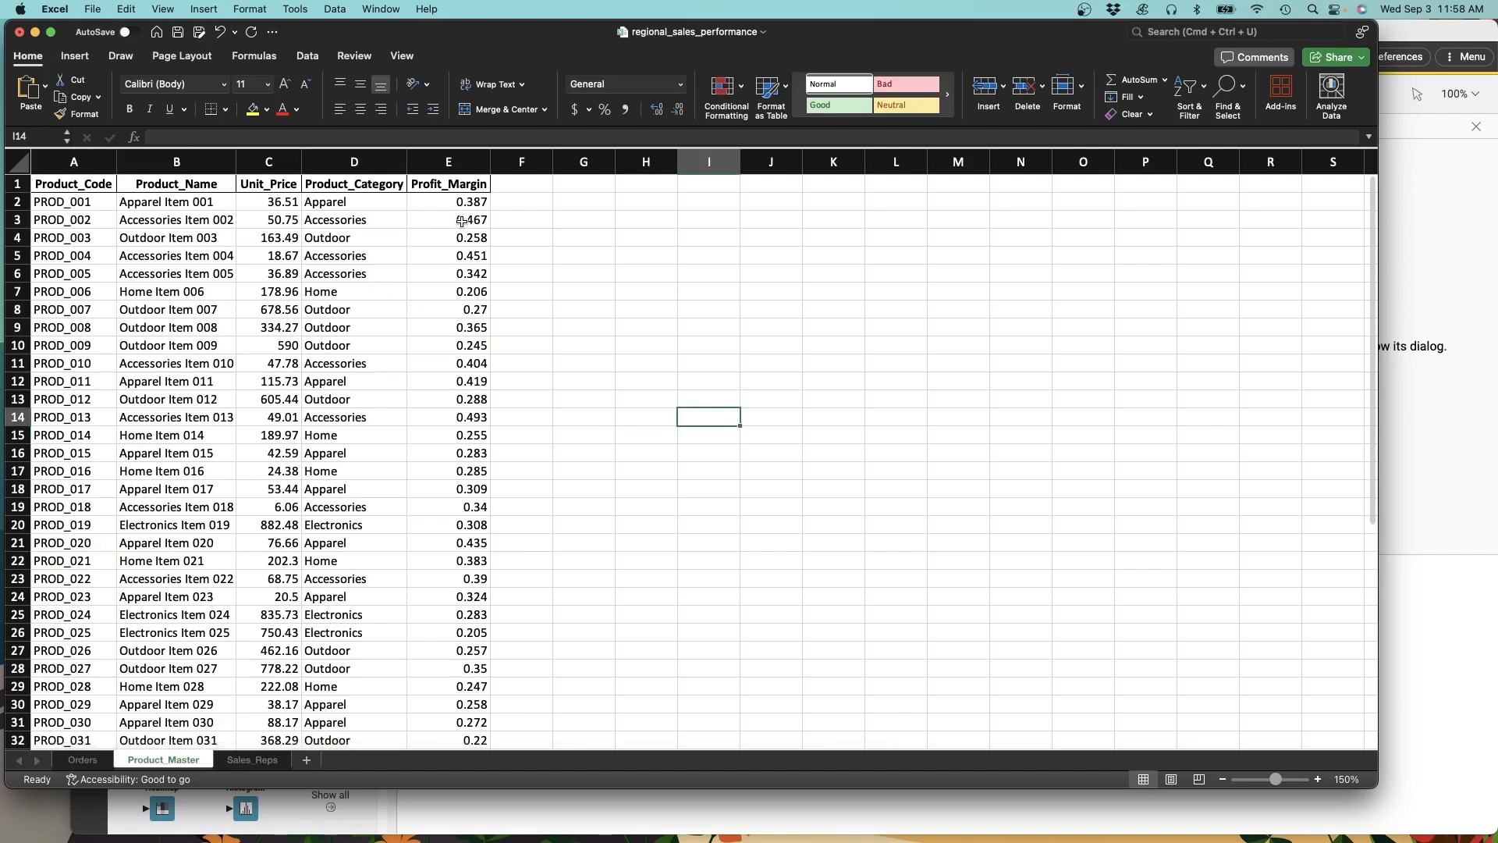
{"action": "left_click", "coordinate": [82, 760]}
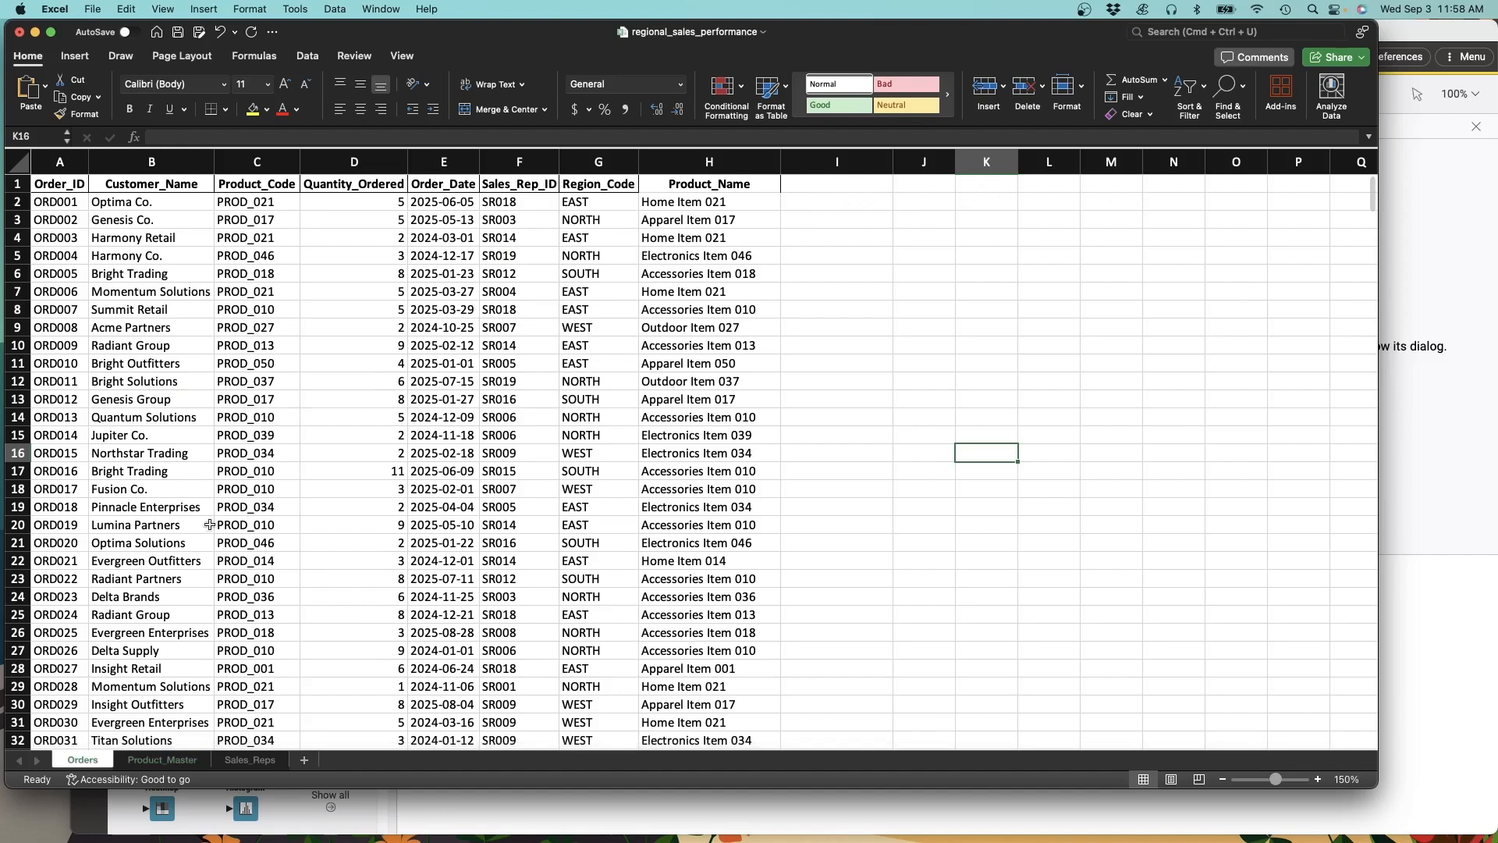
{"action": "left_click", "coordinate": [262, 765]}
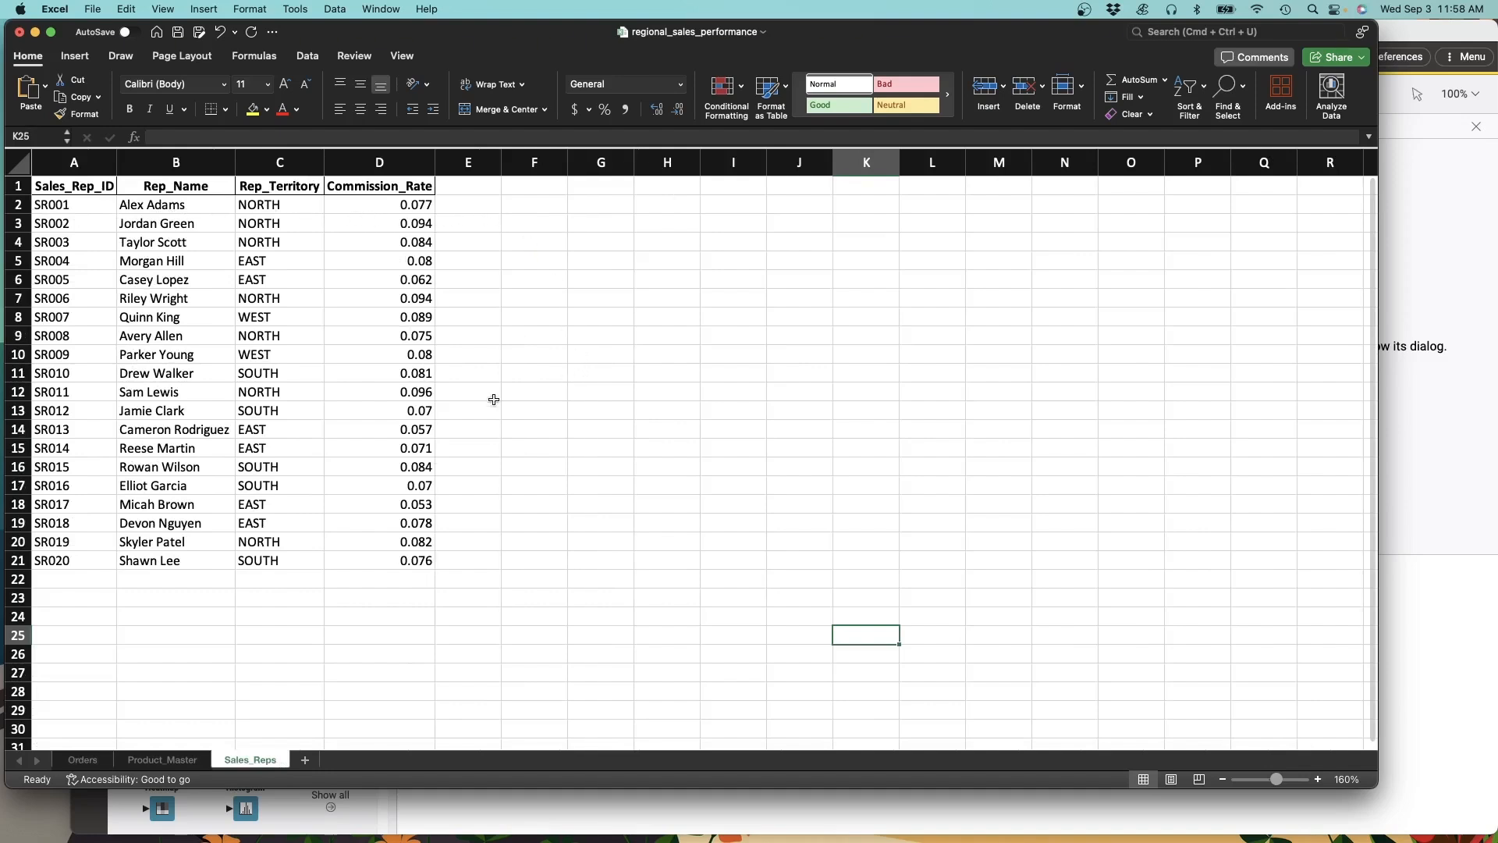
{"action": "left_click", "coordinate": [83, 759]}
{"action": "left_click", "coordinate": [847, 184]}
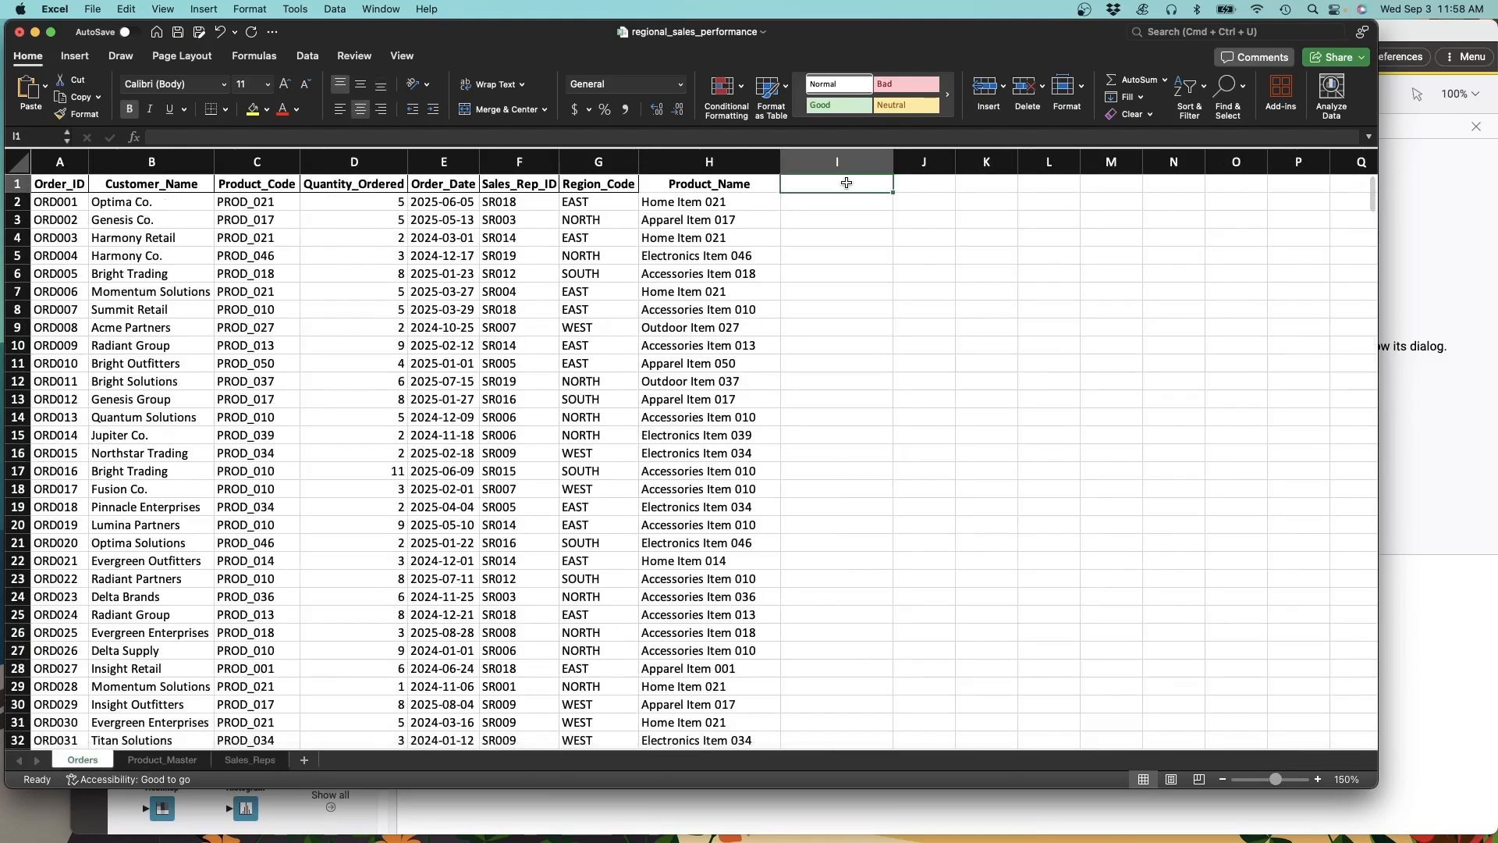
{"action": "type", "text": "Sales_Rep_Name"}
{"action": "key", "text": "Return"}
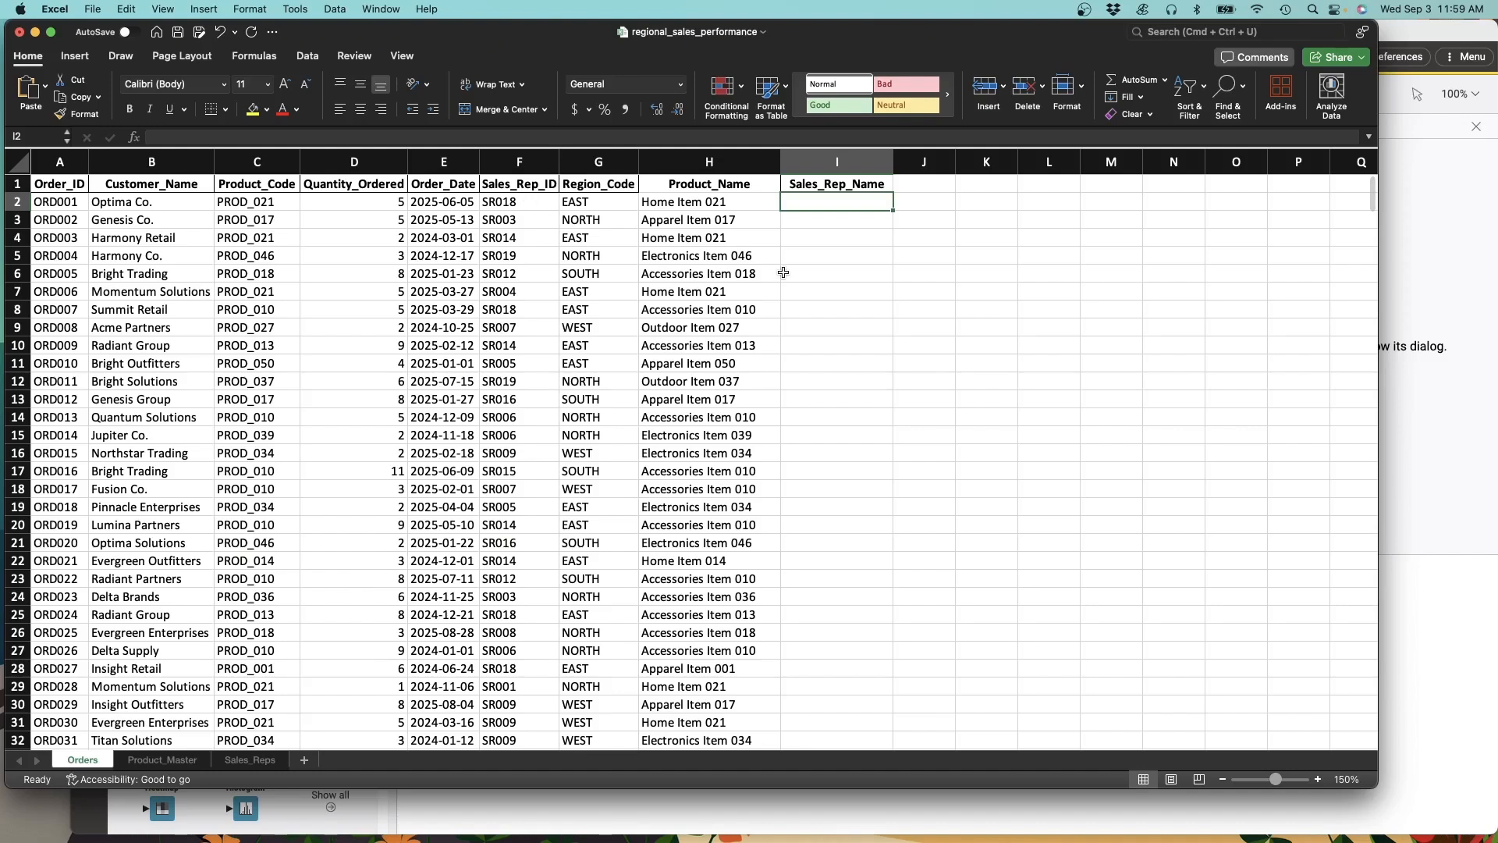
Step: Start a VLOOKUP formula in I2 with F2 as the lookup value and Sales_Reps!A2:D21 as the table array
{"action": "type", "text": "=V"}
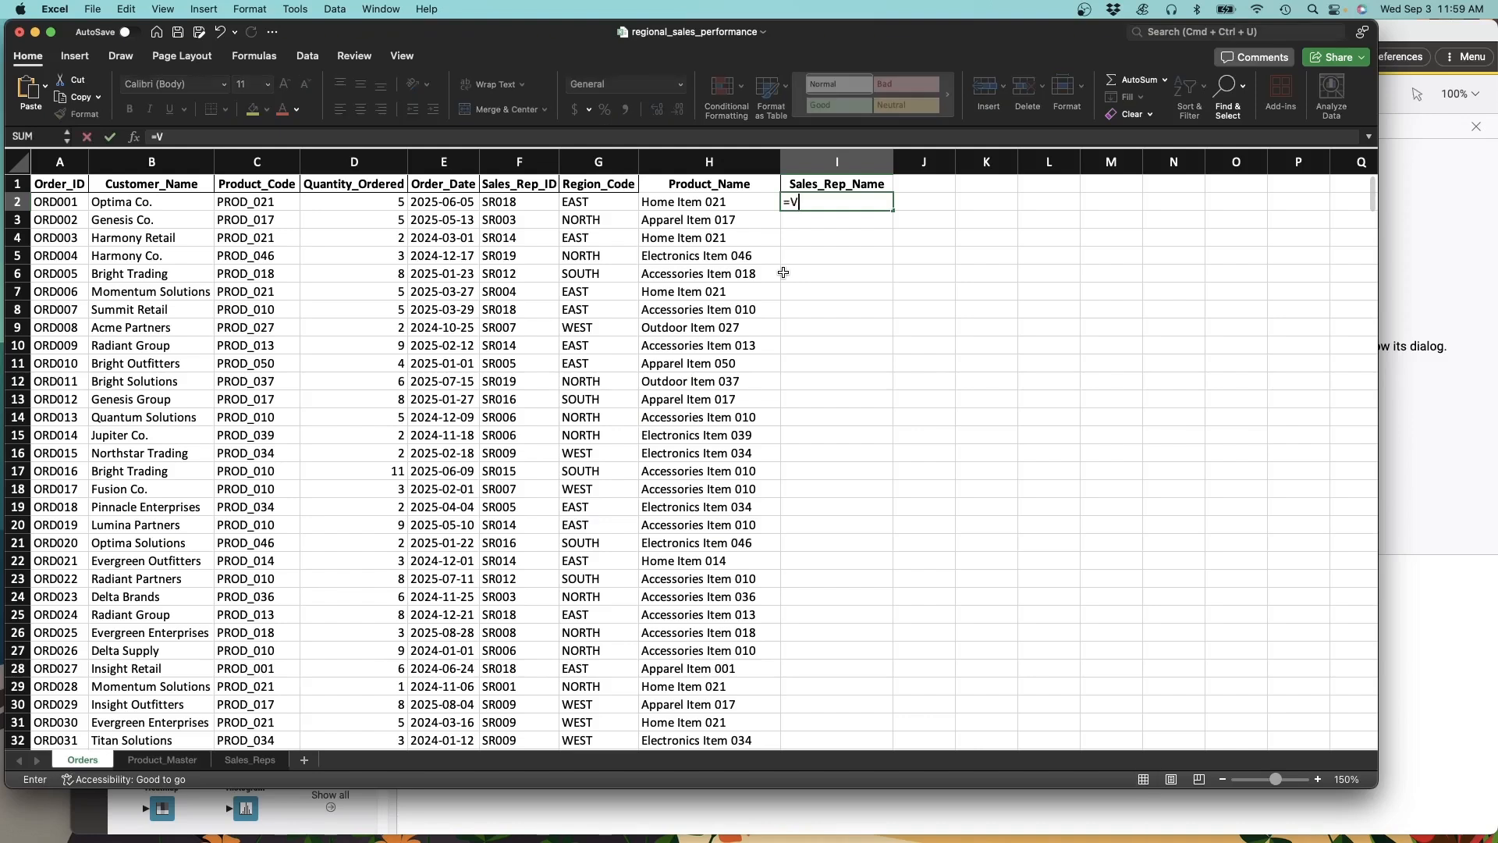
{"action": "type", "text": "LOOKUP("}
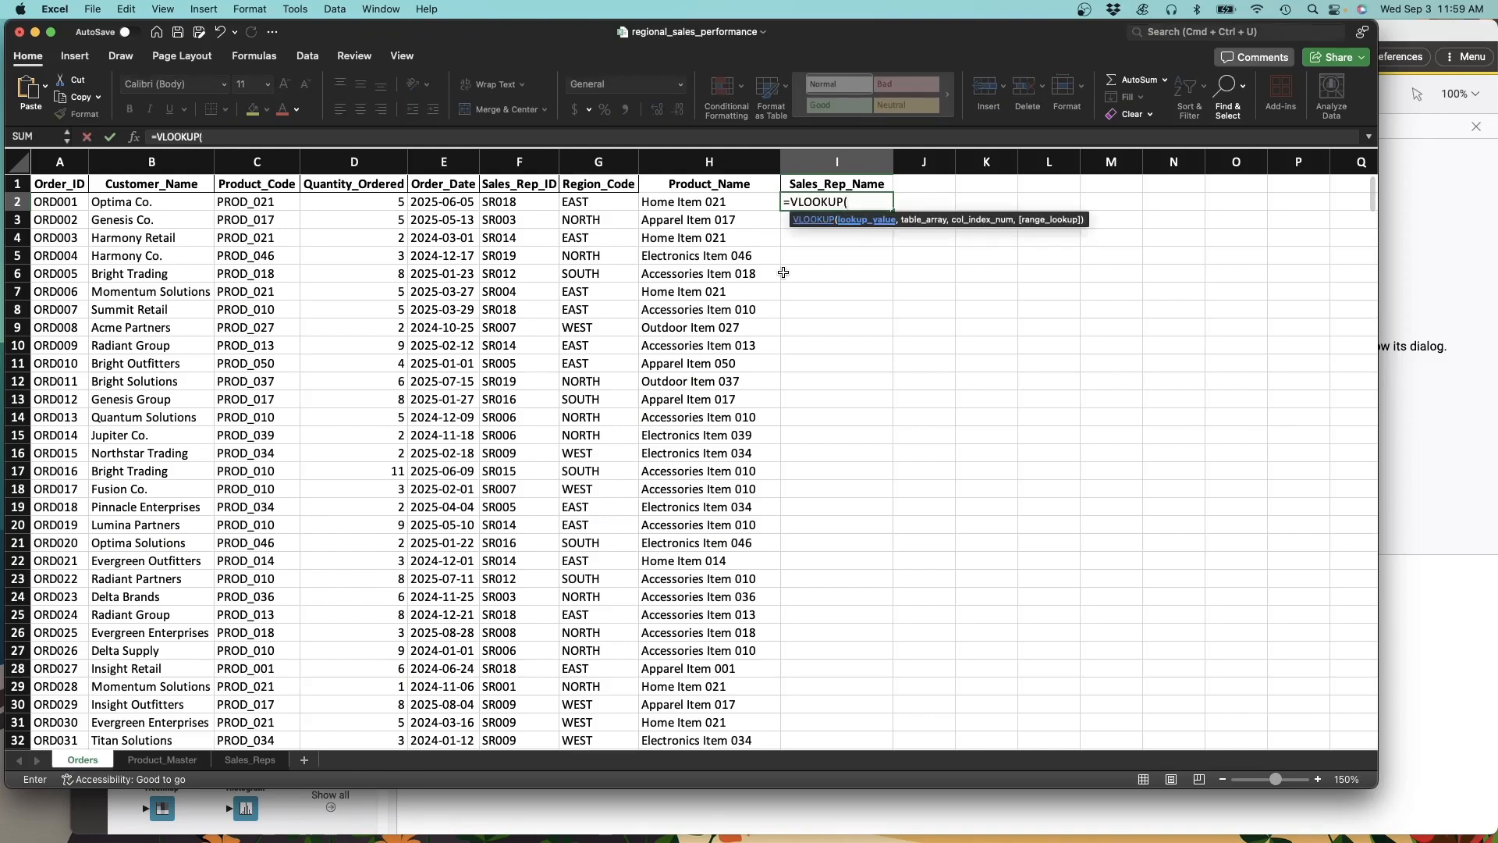
{"action": "type", "text": "F2,"}
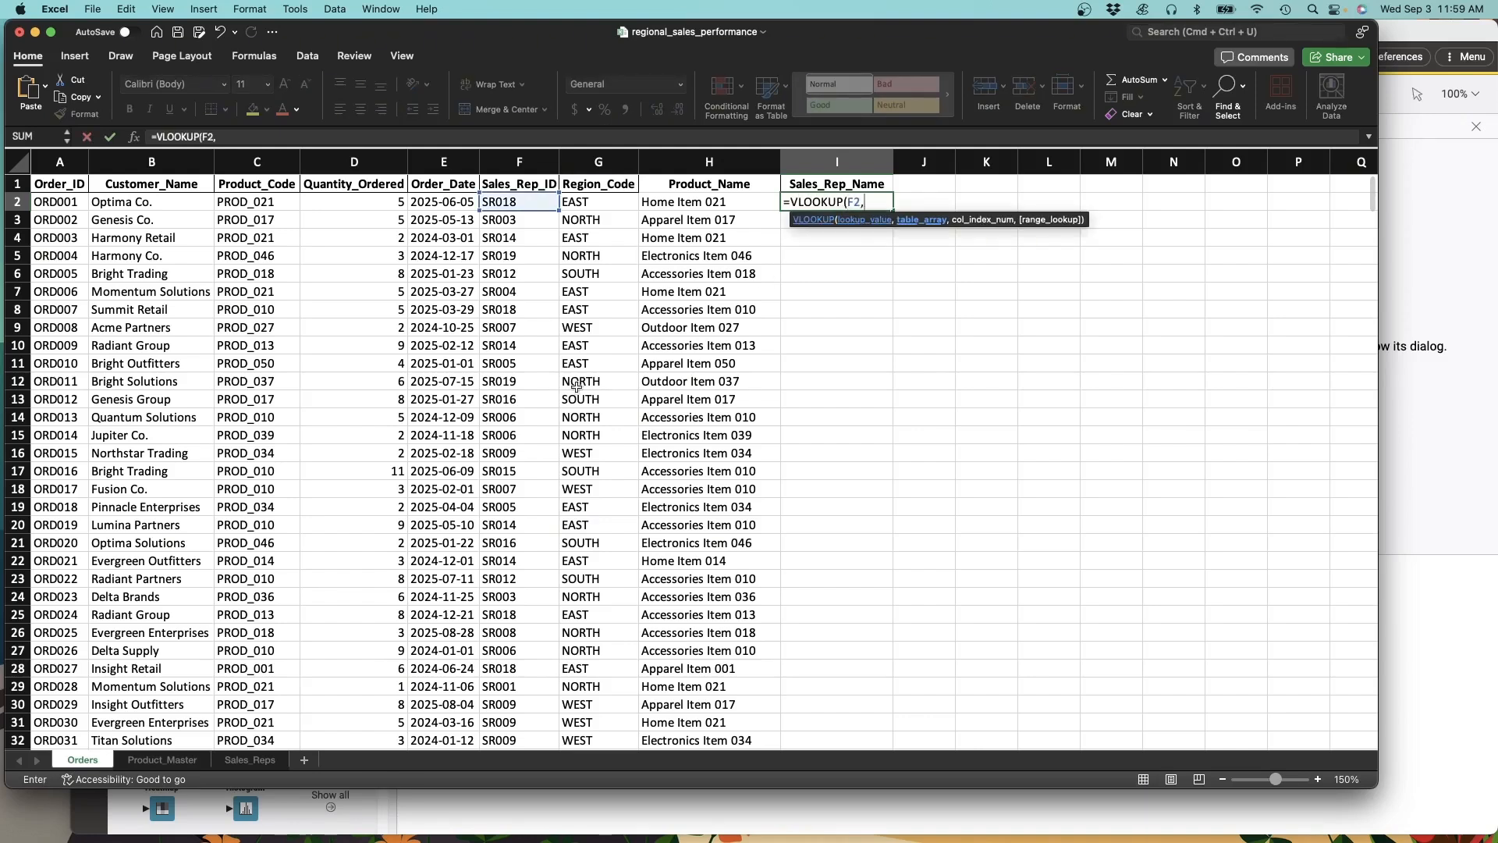
{"action": "left_click", "coordinate": [253, 769]}
{"action": "left_click_drag", "start_coordinate": [70, 205], "coordinate": [382, 561]}
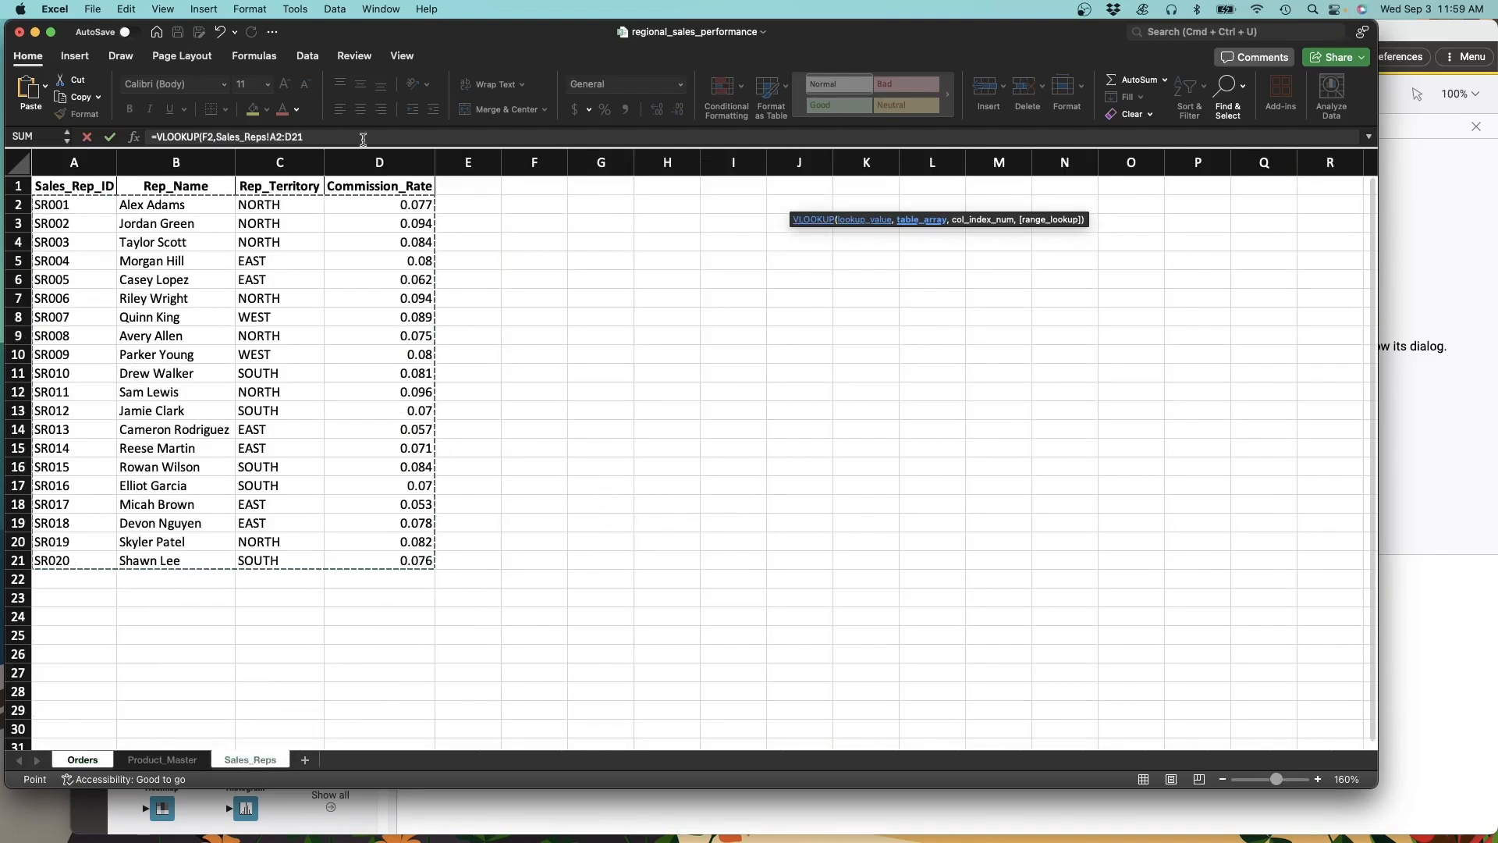
Step: Make the Sales_Reps range absolute as $A$2:$D$21 and complete the VLOOKUP with column index 2 and FALSE
{"action": "left_click", "coordinate": [327, 137]}
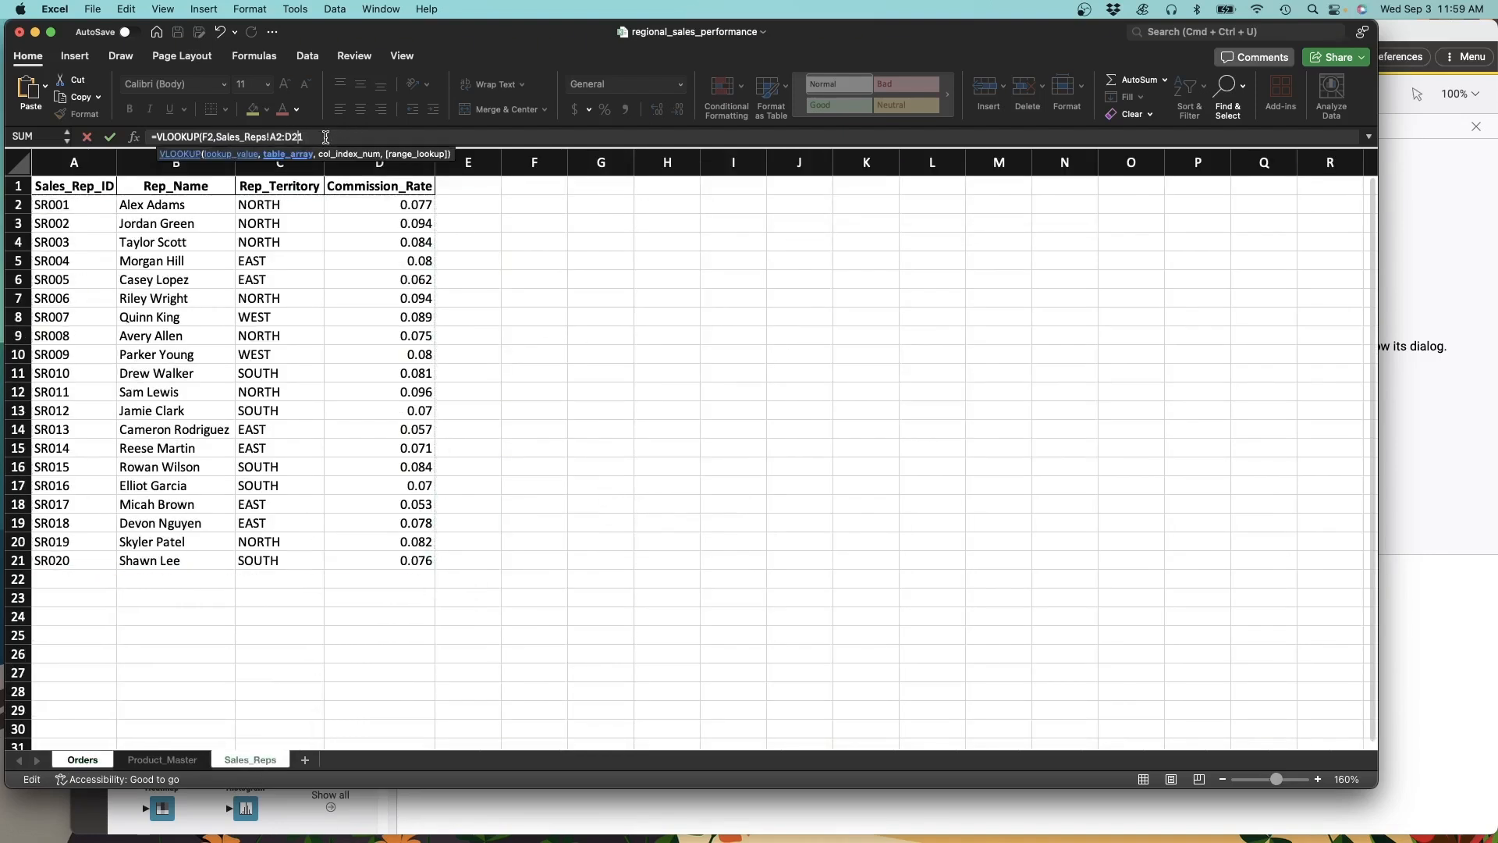
{"action": "key", "text": "Left"}
{"action": "key", "text": "Left"}
{"action": "type", "text": "$A$"}
{"action": "key", "text": "Right"}
{"action": "key", "text": "Right"}
{"action": "type", "text": "$"}
{"action": "key", "text": "Right"}
{"action": "type", "text": "$"}
{"action": "key", "text": "Right"}
{"action": "key", "text": "Right"}
{"action": "type", "text": ","}
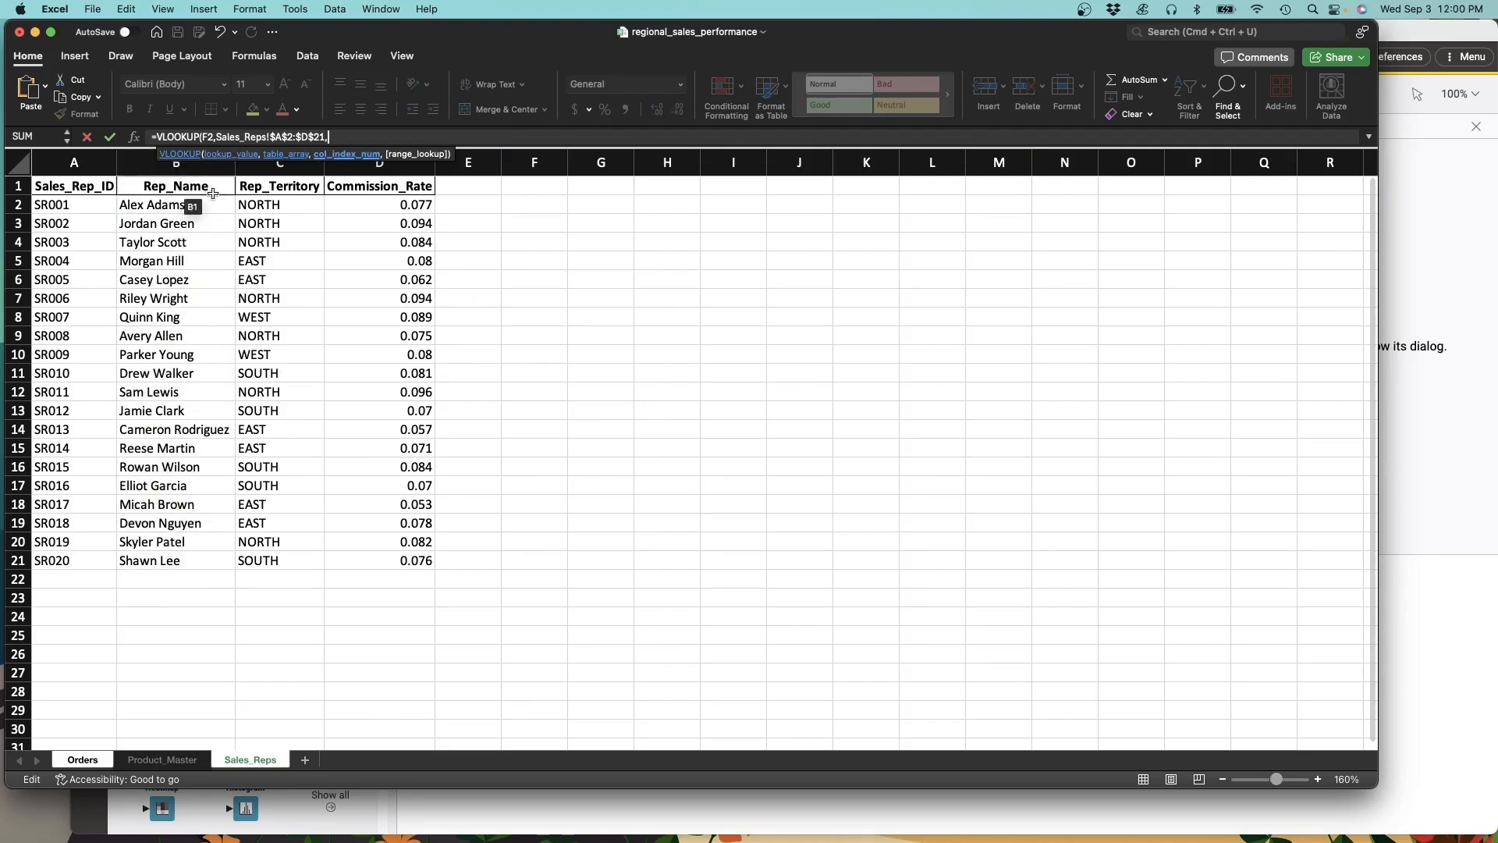
{"action": "type", "text": "2,FALSE"}
{"action": "key", "text": "Return"}
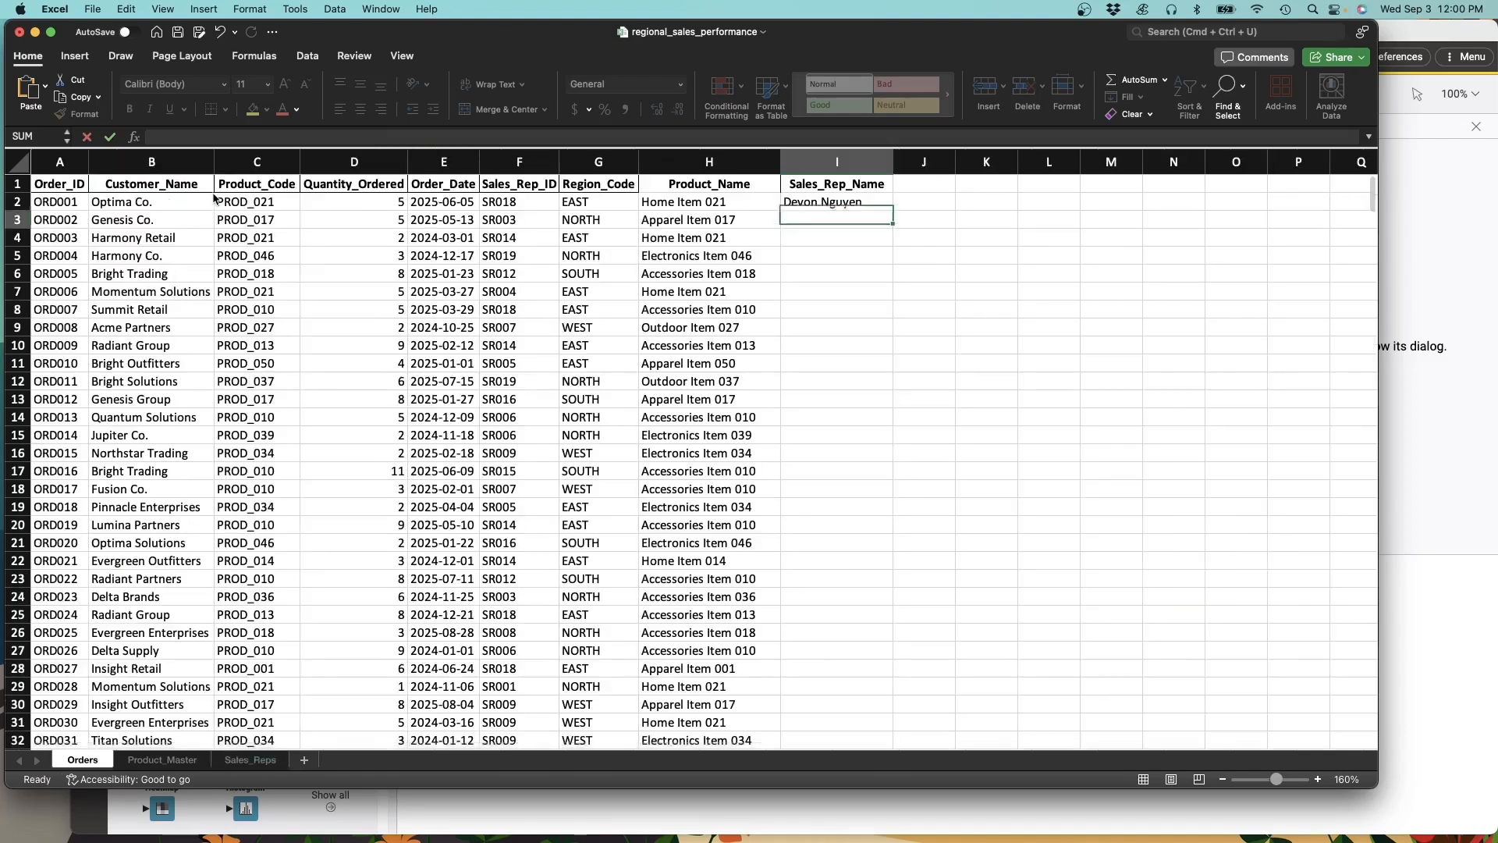
Step: Fill the I2 lookup formula down the whole Sales_Rep_Name column and check the filled rows
{"action": "left_click", "coordinate": [865, 203]}
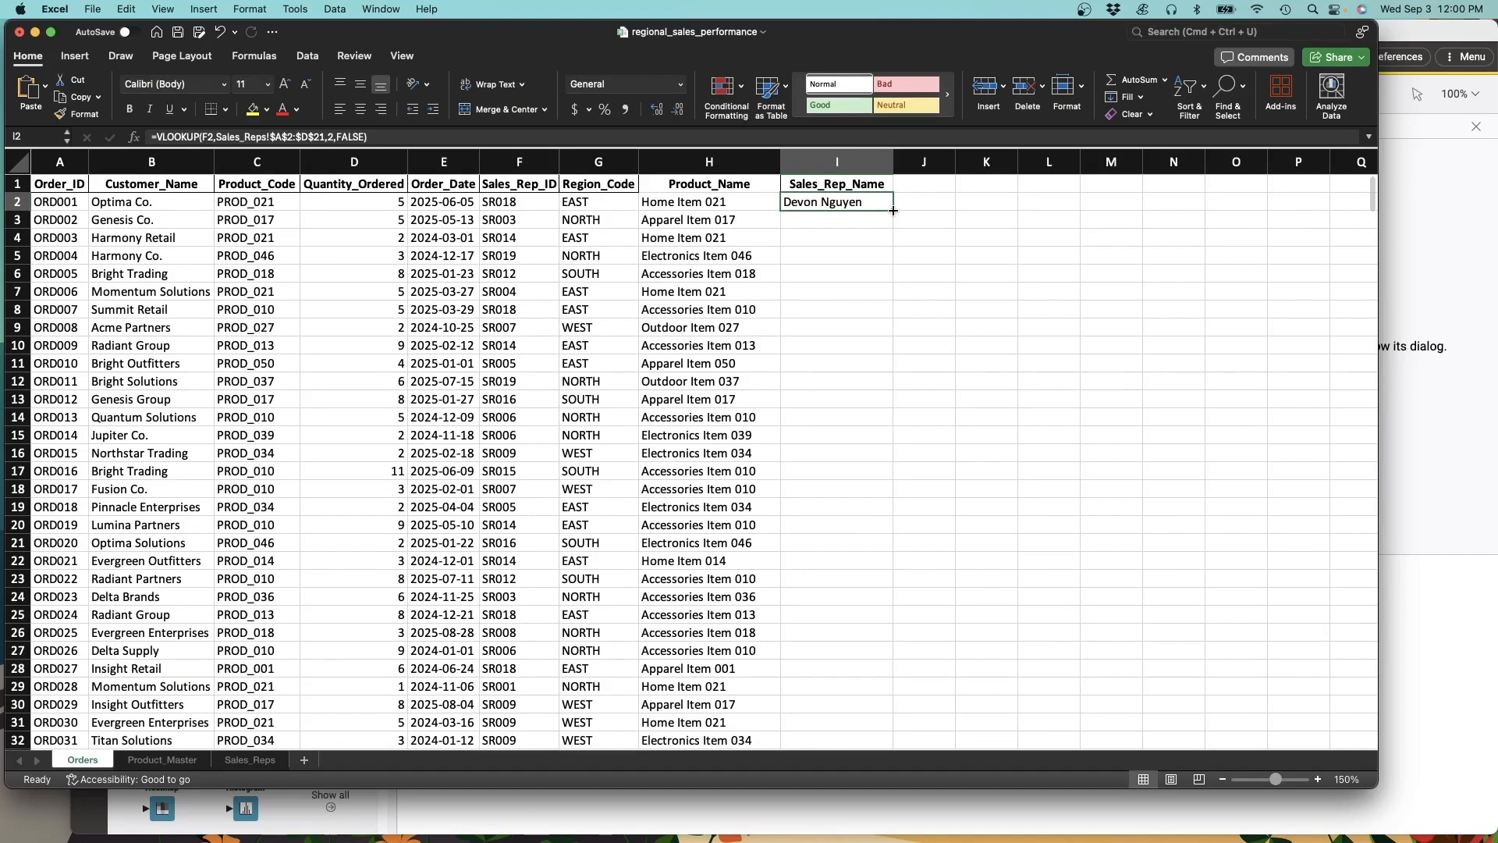
{"action": "double_click", "coordinate": [893, 211]}
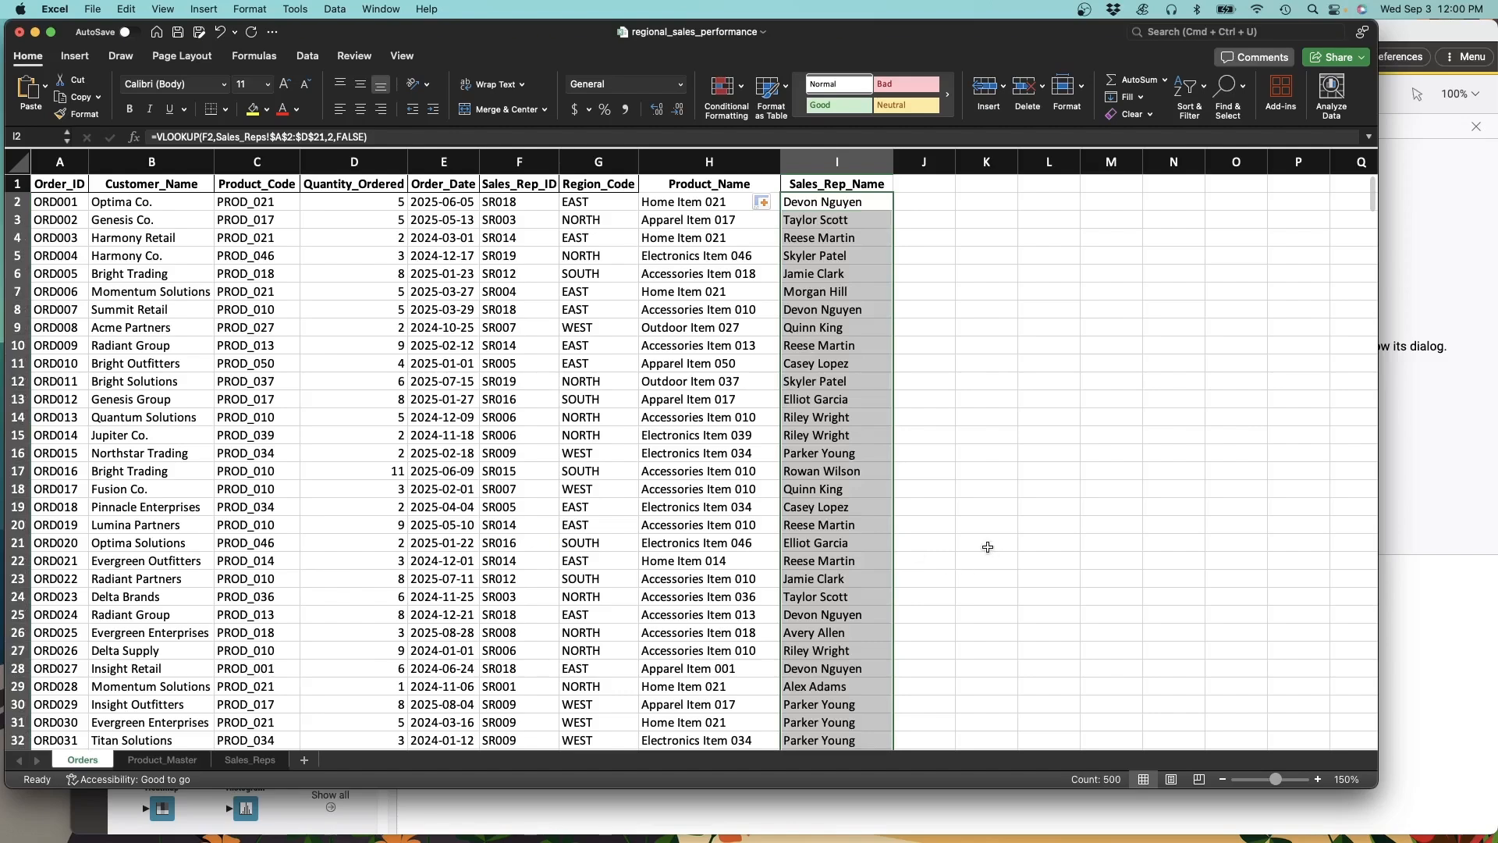
{"action": "scroll", "coordinate": [946, 561], "scroll_direction": "down", "scroll_amount": 3}
{"action": "scroll", "coordinate": [948, 563], "scroll_direction": "down", "scroll_amount": 7}
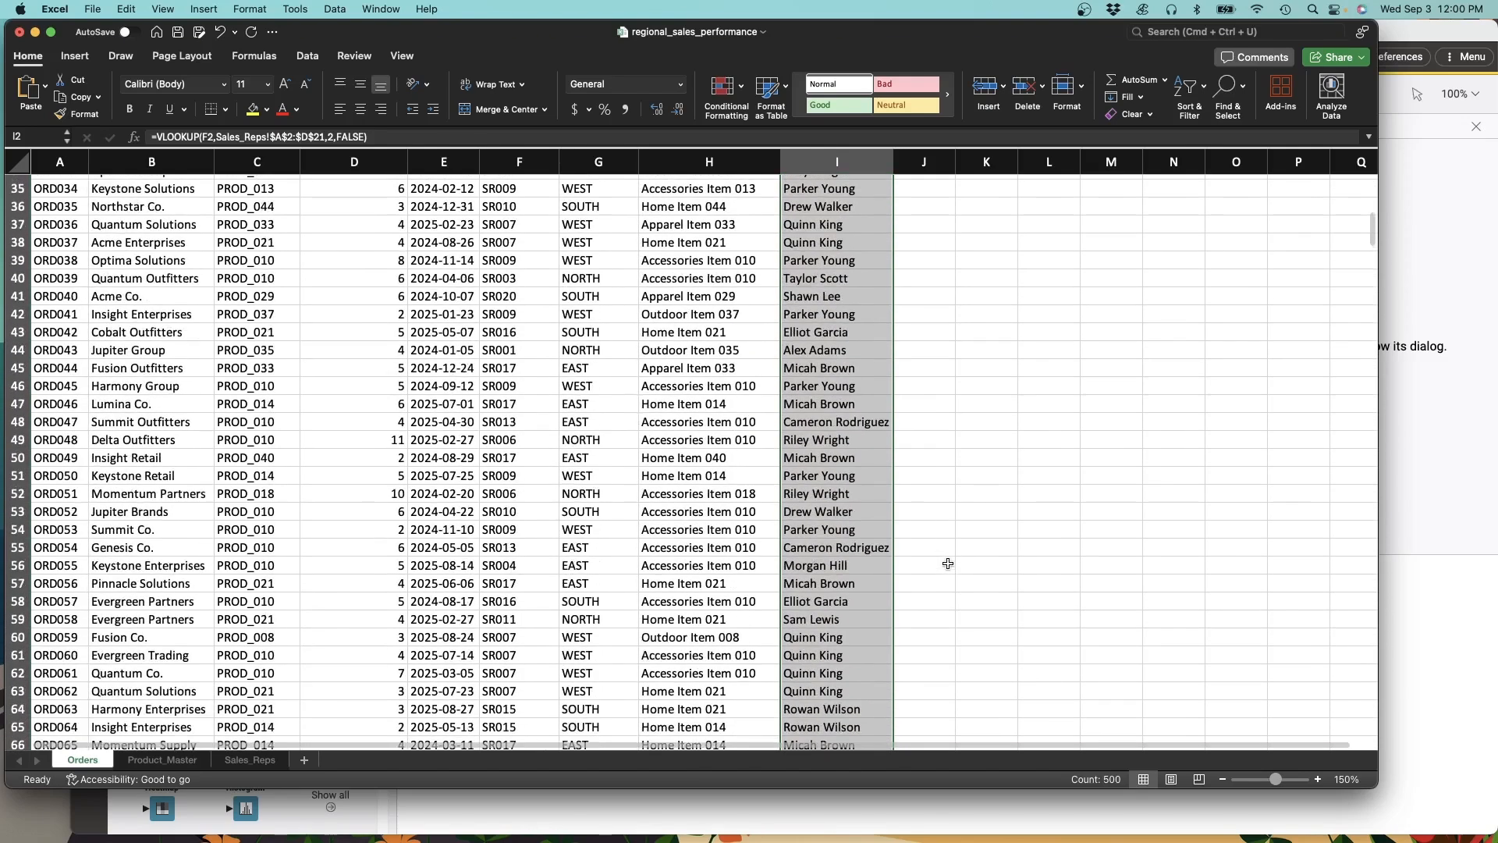
{"action": "left_click", "coordinate": [1002, 601]}
{"action": "scroll", "coordinate": [1002, 602], "scroll_direction": "up", "scroll_amount": 12}
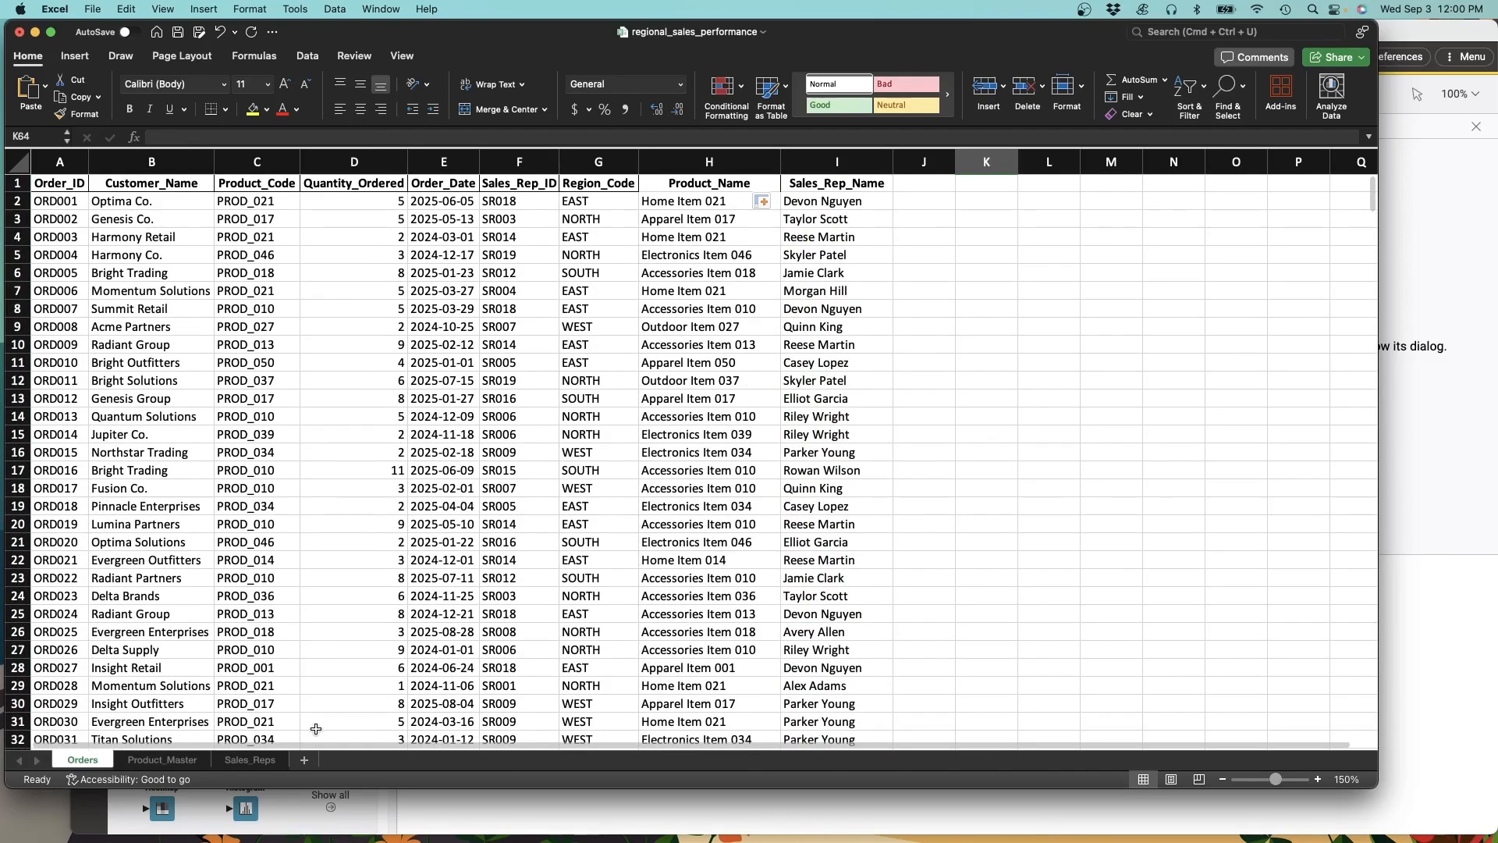
Step: Review the rep lookup table in Sales_Reps and the VLOOKUP formula in H2 of Orders
{"action": "left_click", "coordinate": [251, 760]}
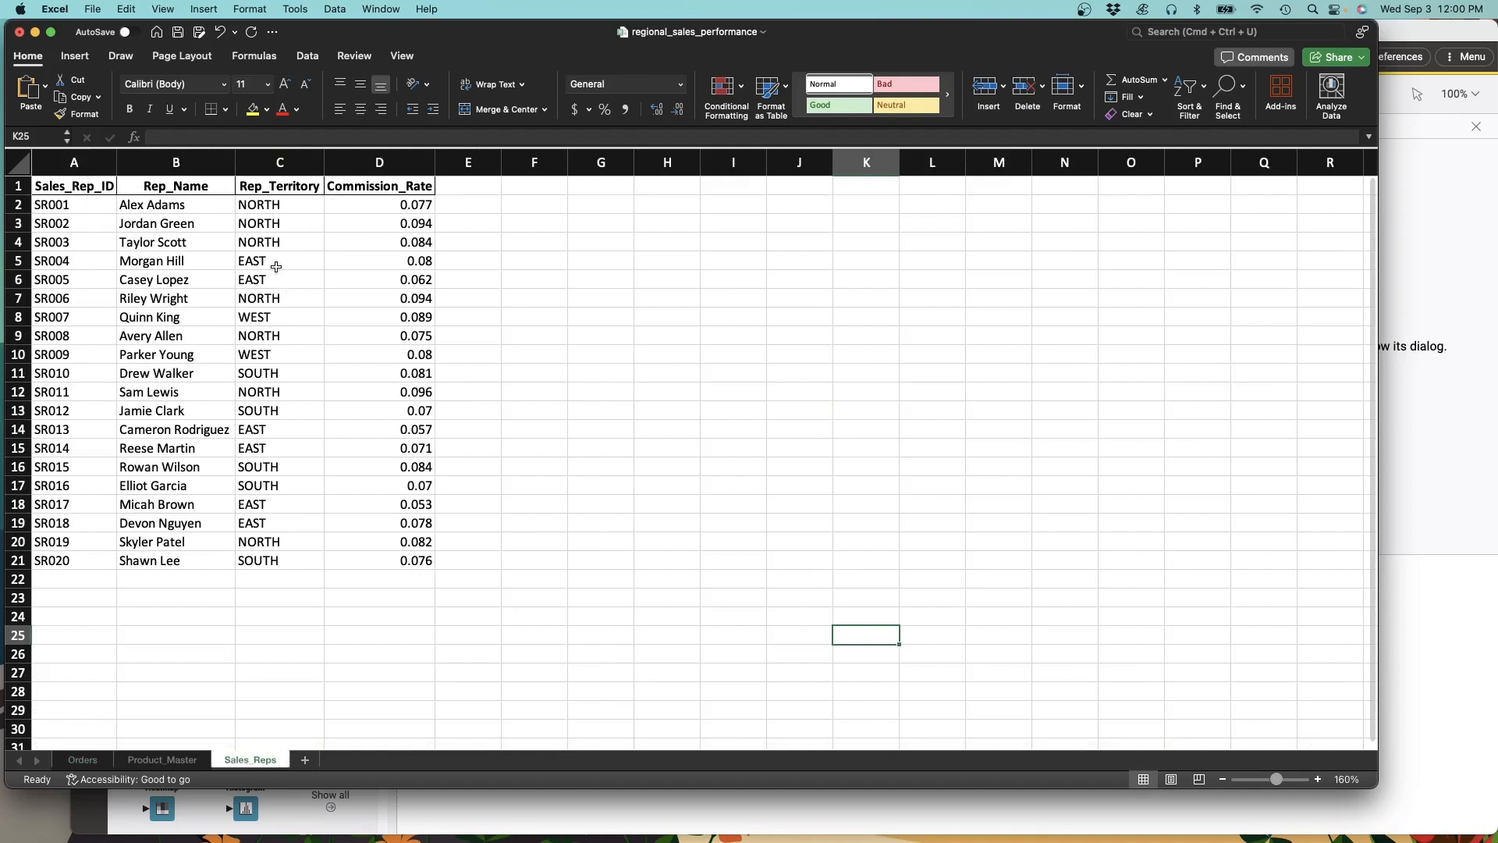
{"action": "left_click", "coordinate": [78, 761]}
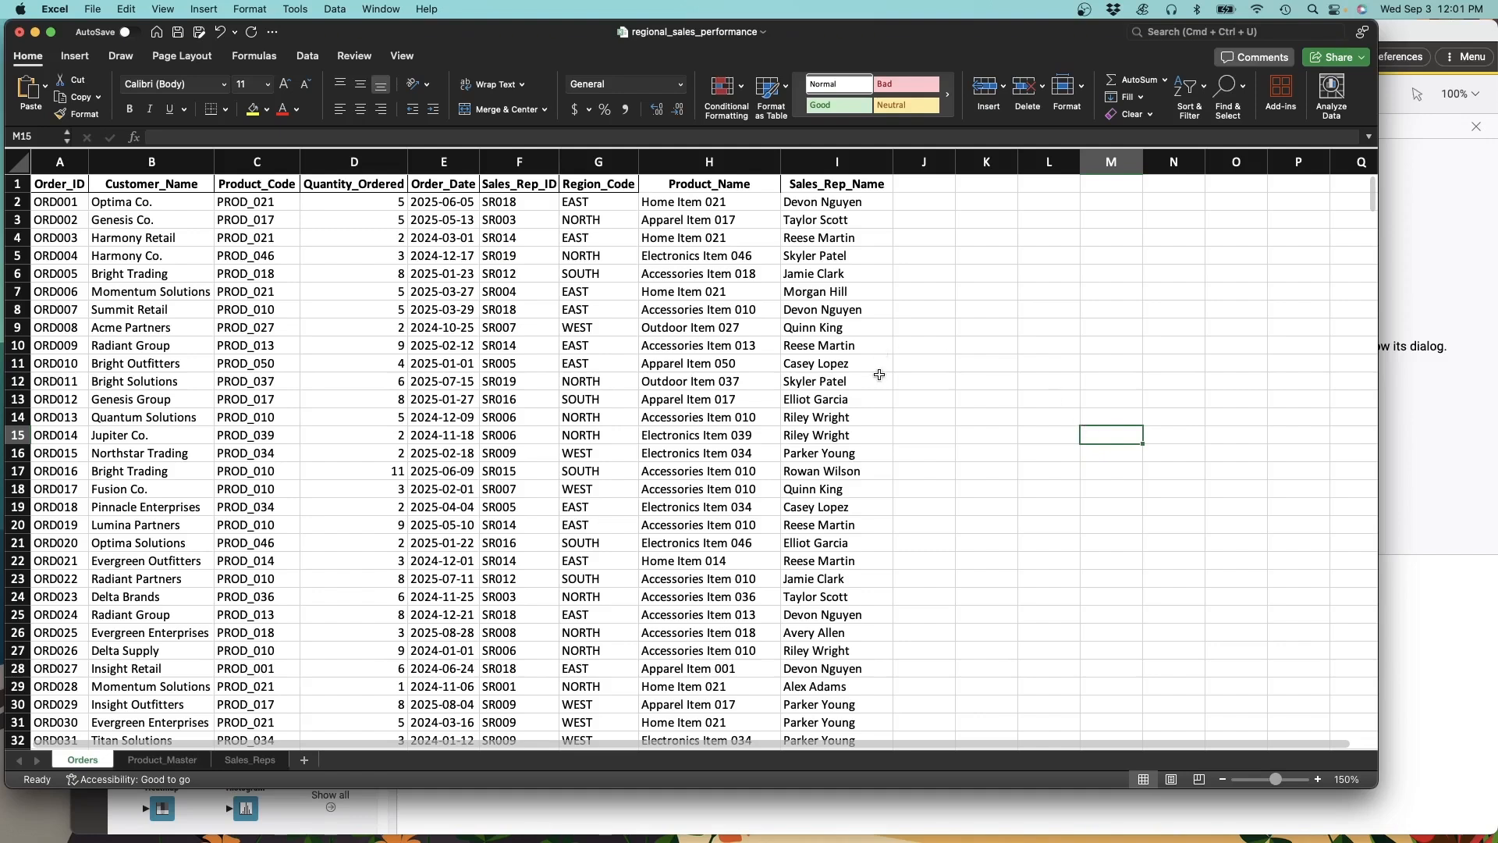
{"action": "left_click", "coordinate": [743, 202]}
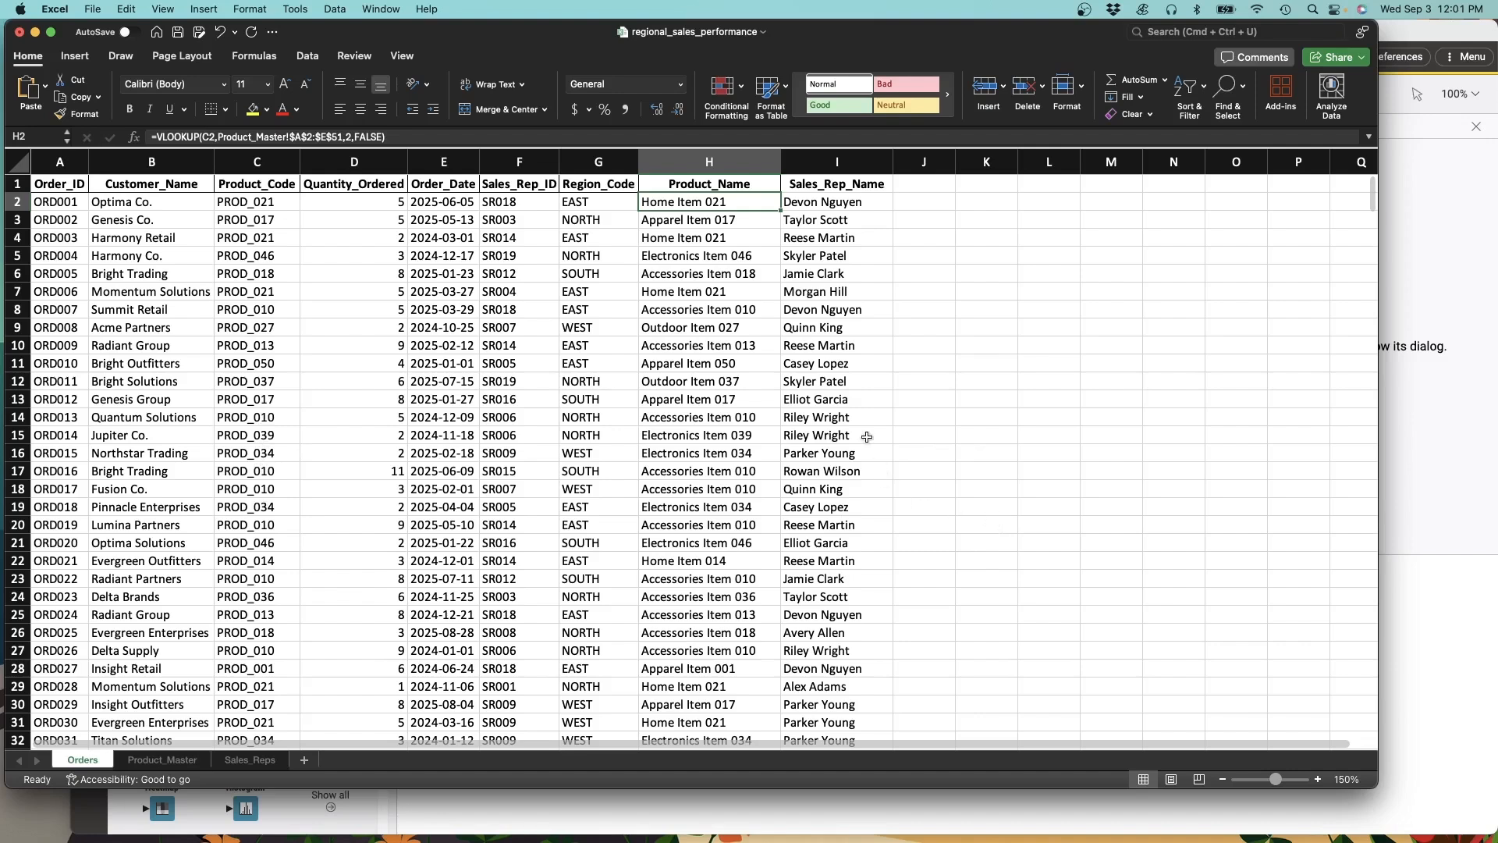
Step: Change the product code in C12 of Orders to PROD_999 to test a code missing from the product list
{"action": "left_click", "coordinate": [278, 382]}
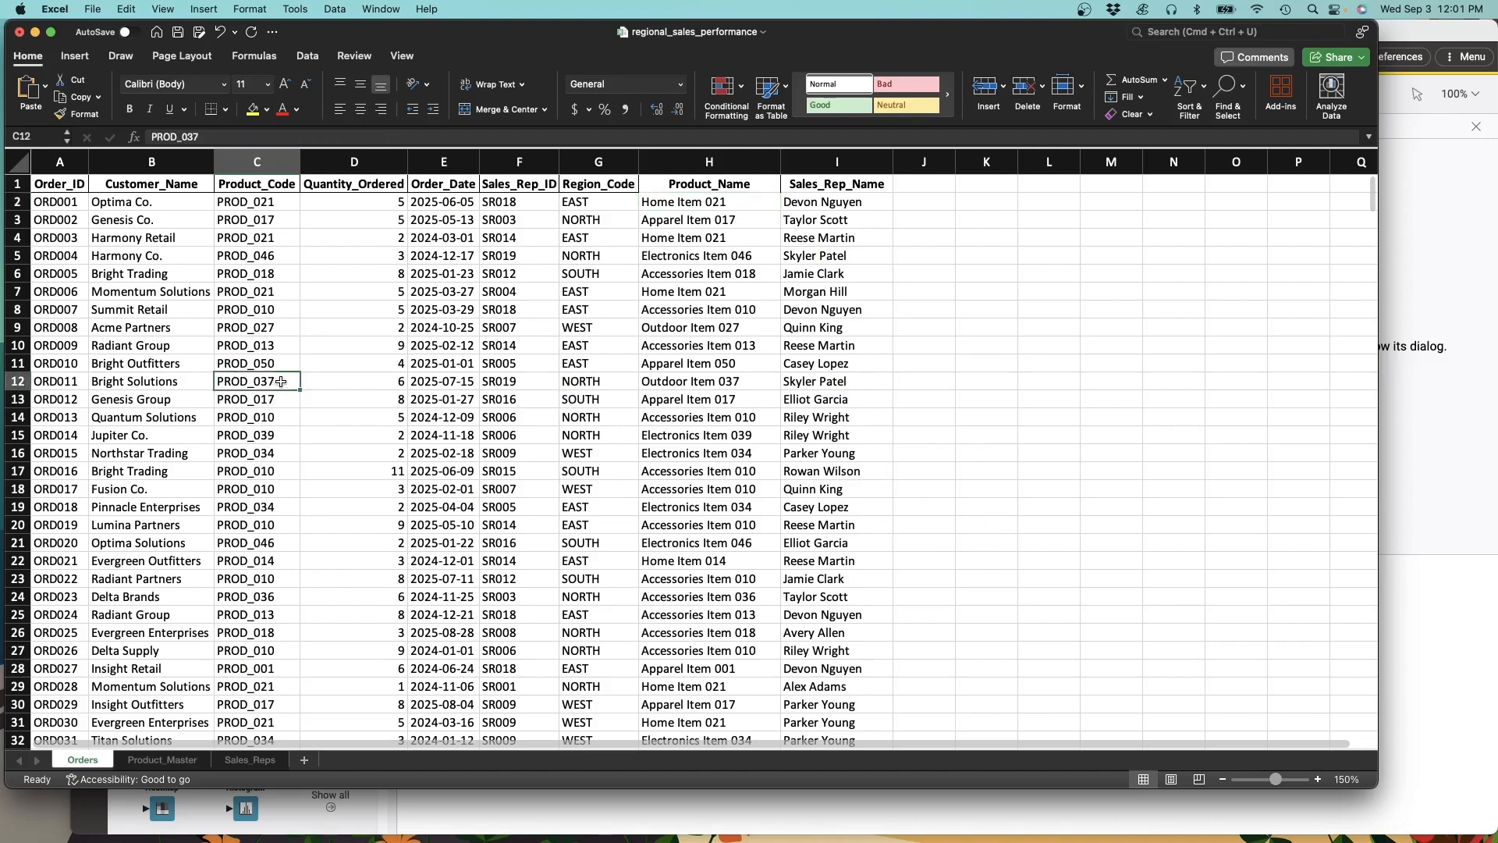
{"action": "double_click", "coordinate": [284, 381]}
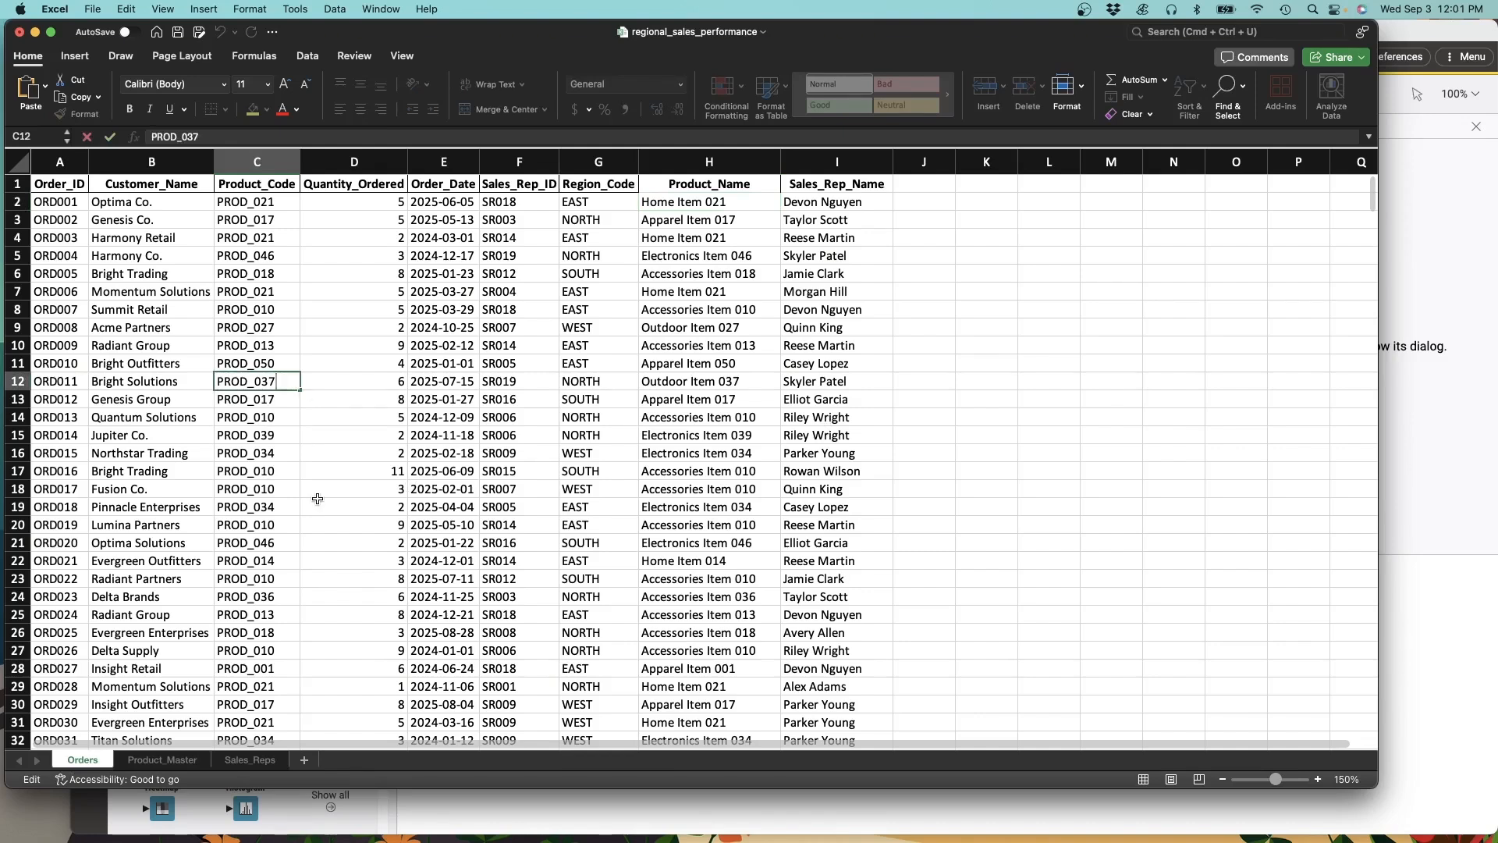
{"action": "key", "text": "Left"}
{"action": "key", "text": "Left"}
{"action": "key", "text": "Left"}
{"action": "key", "text": "shift+End"}
{"action": "type", "text": "999"}
{"action": "key", "text": "Return"}
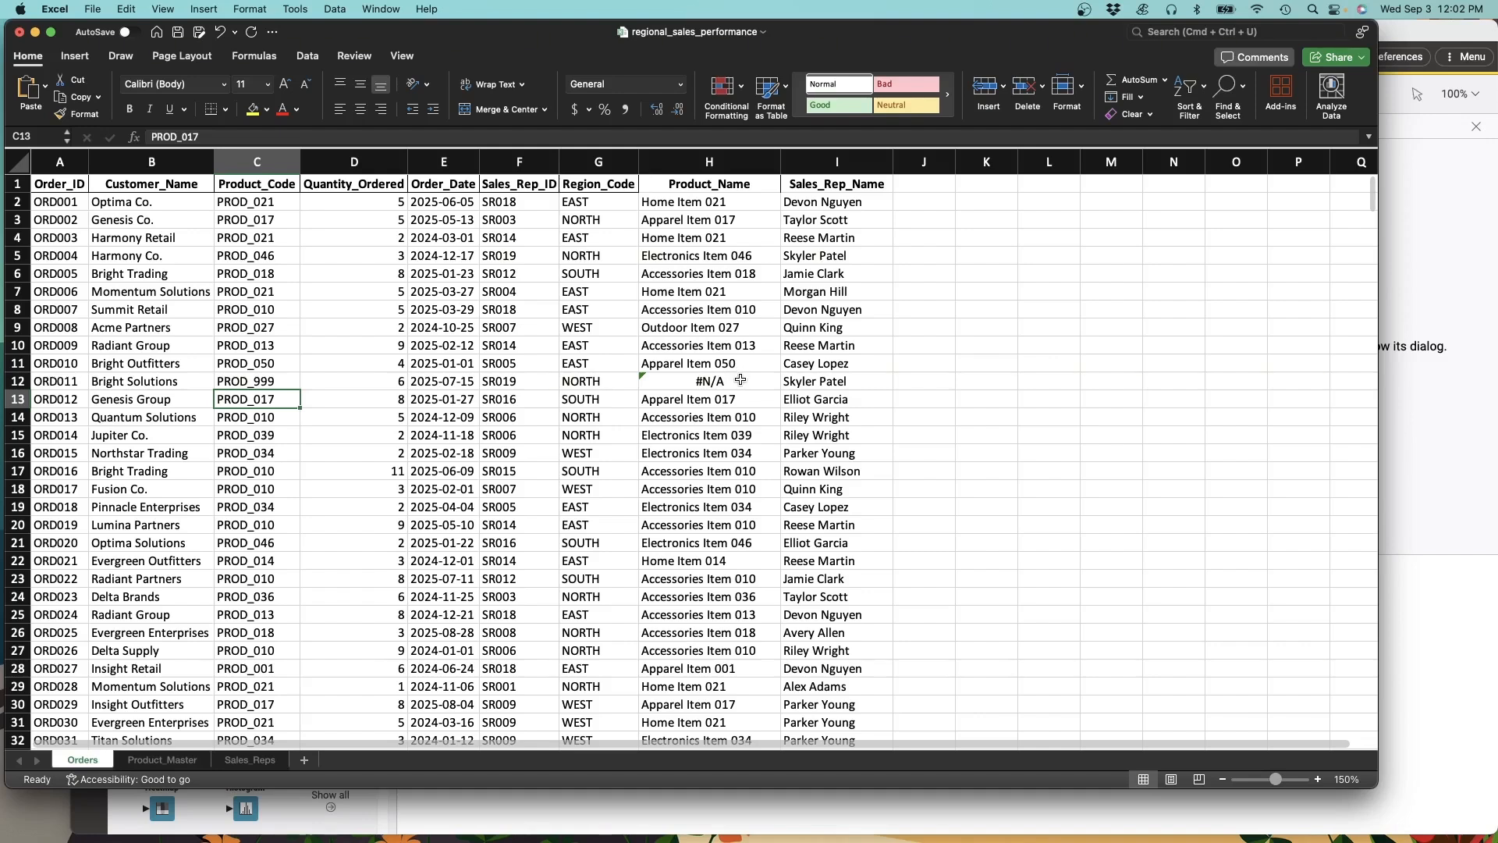
Step: Undo the product code change in C12 of Orders
{"action": "key", "text": "super+z"}
{"action": "left_click", "coordinate": [1085, 459]}
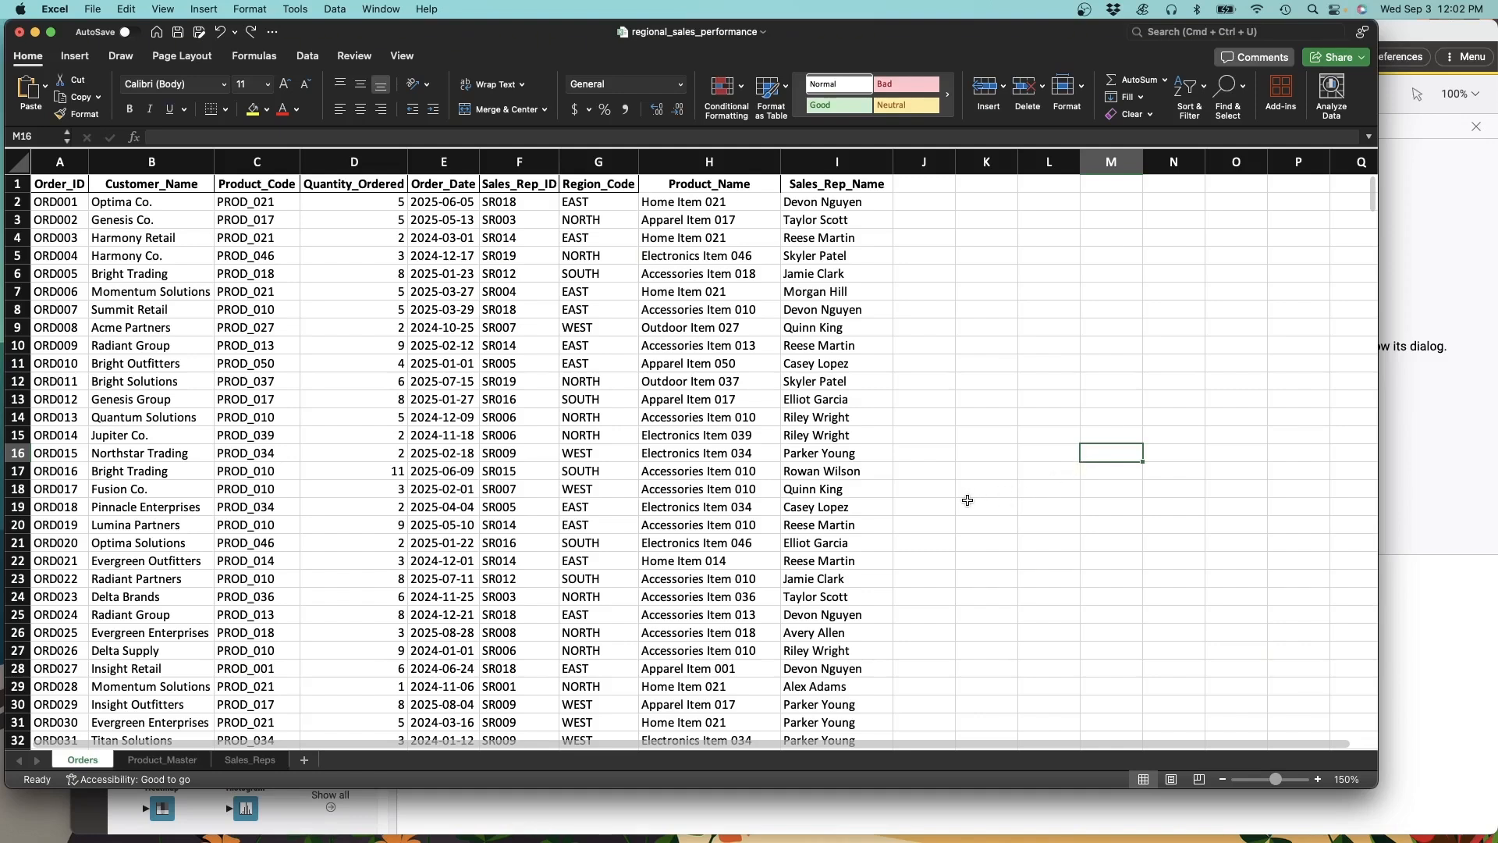
{"action": "left_click", "coordinate": [930, 511]}
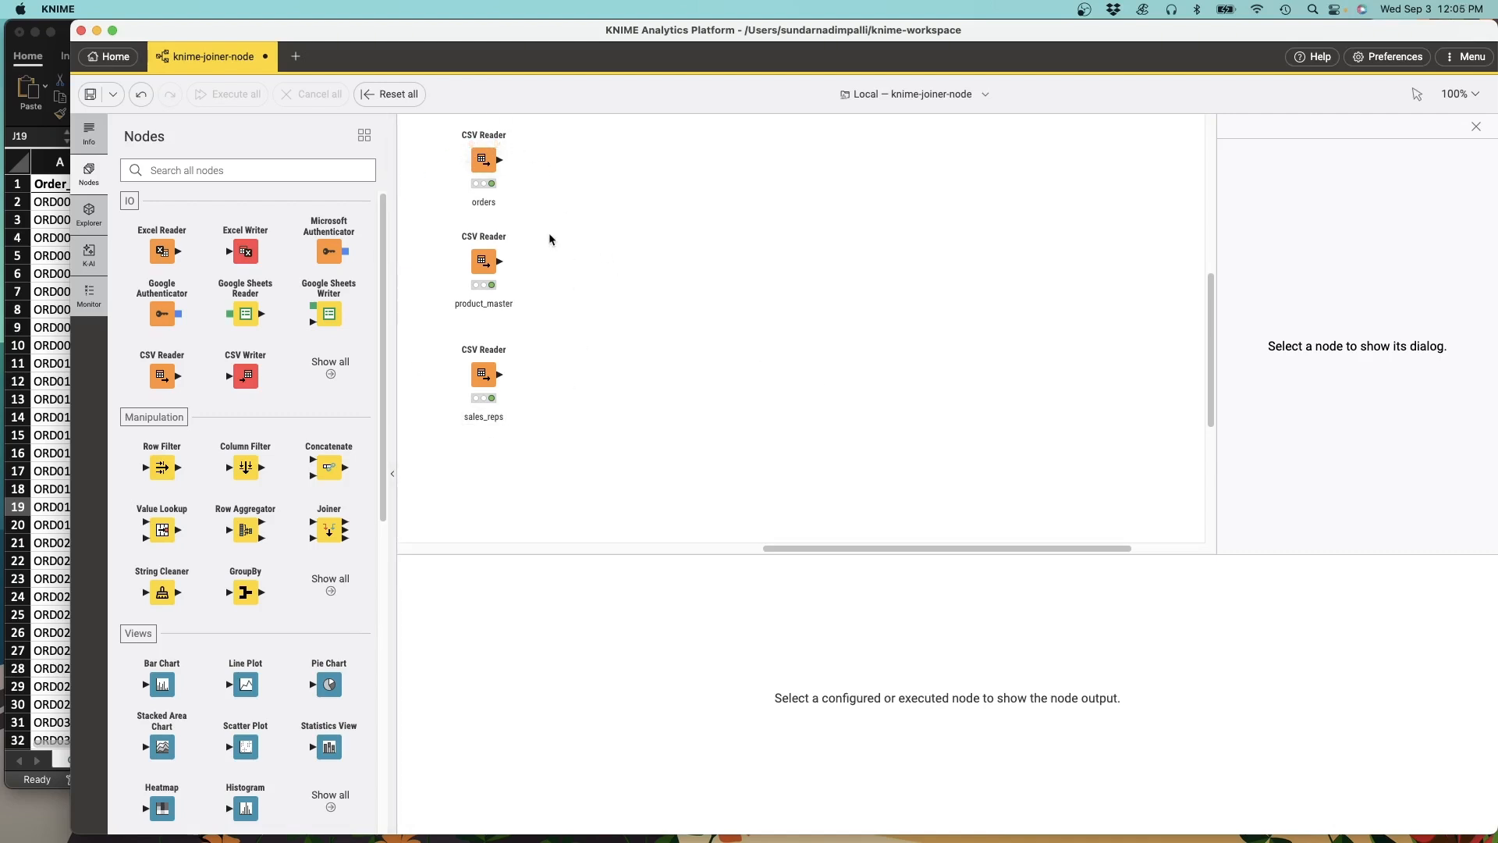
Step: Switch to KNIME Analytics Platform and inspect the orders, product_master and sales_reps CSV Reader nodes, including the orders output table
{"action": "left_click", "coordinate": [485, 160]}
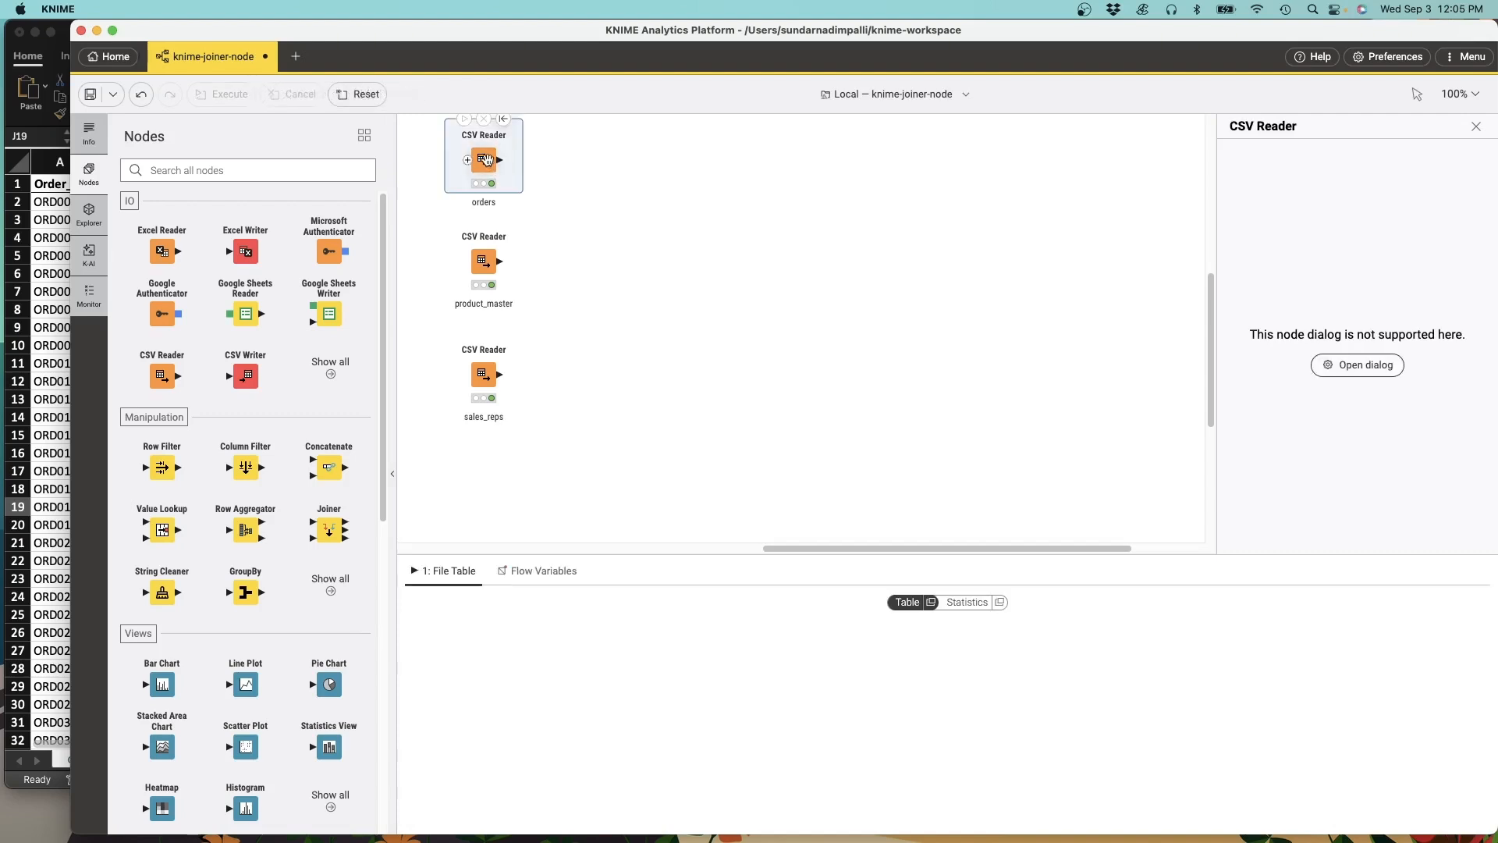
{"action": "left_click_drag", "start_coordinate": [889, 554], "coordinate": [890, 471]}
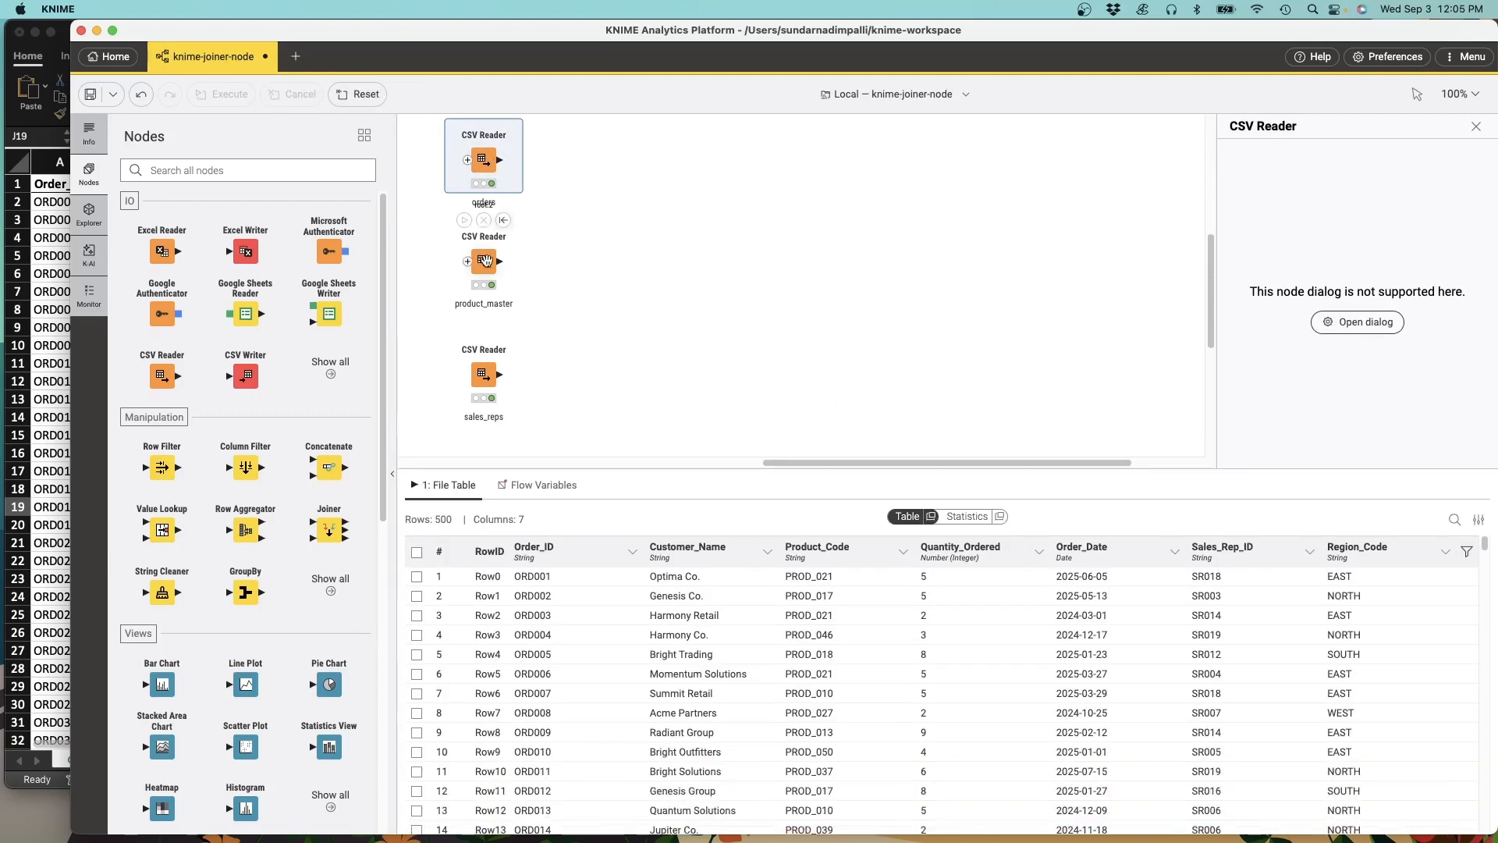
{"action": "left_click", "coordinate": [485, 262]}
{"action": "left_click", "coordinate": [484, 375]}
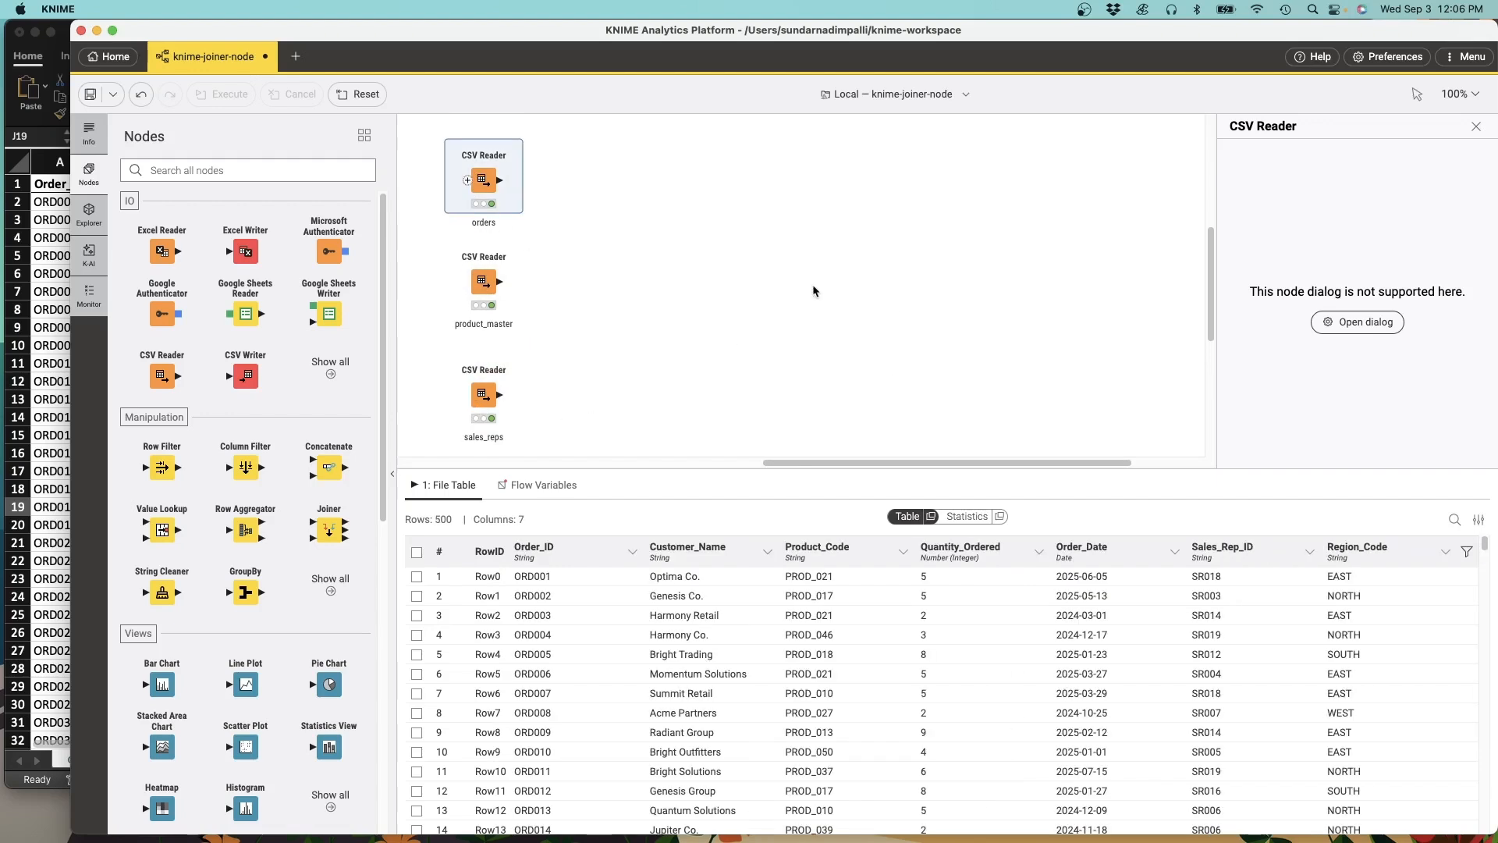
{"action": "left_click", "coordinate": [861, 274]}
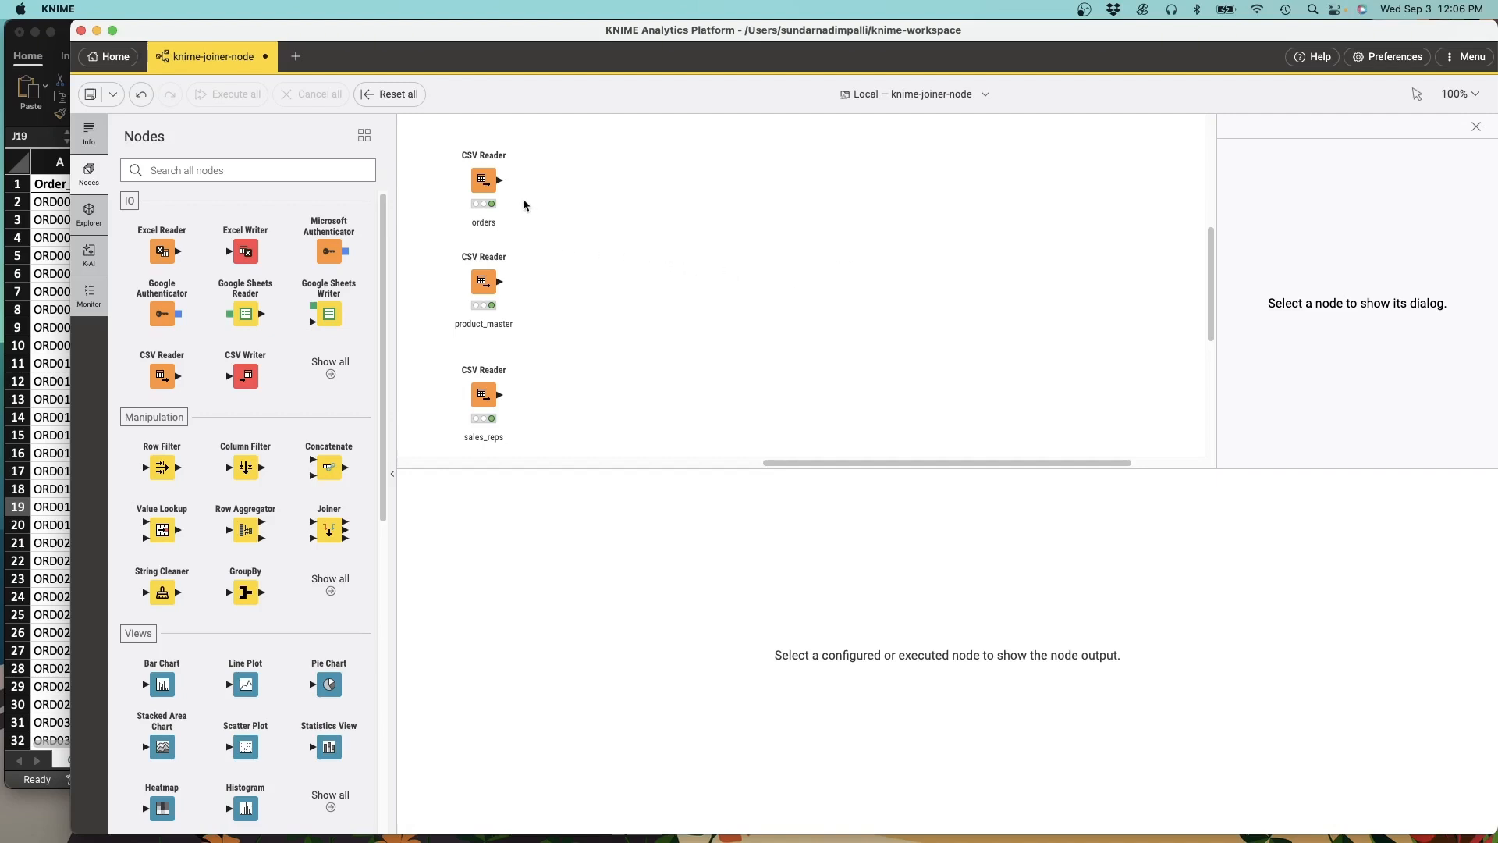
Step: Add a Joiner node with orders connected to its top input and product_master to its bottom input
{"action": "left_click_drag", "start_coordinate": [500, 180], "coordinate": [621, 223]}
{"action": "left_click", "coordinate": [644, 287]}
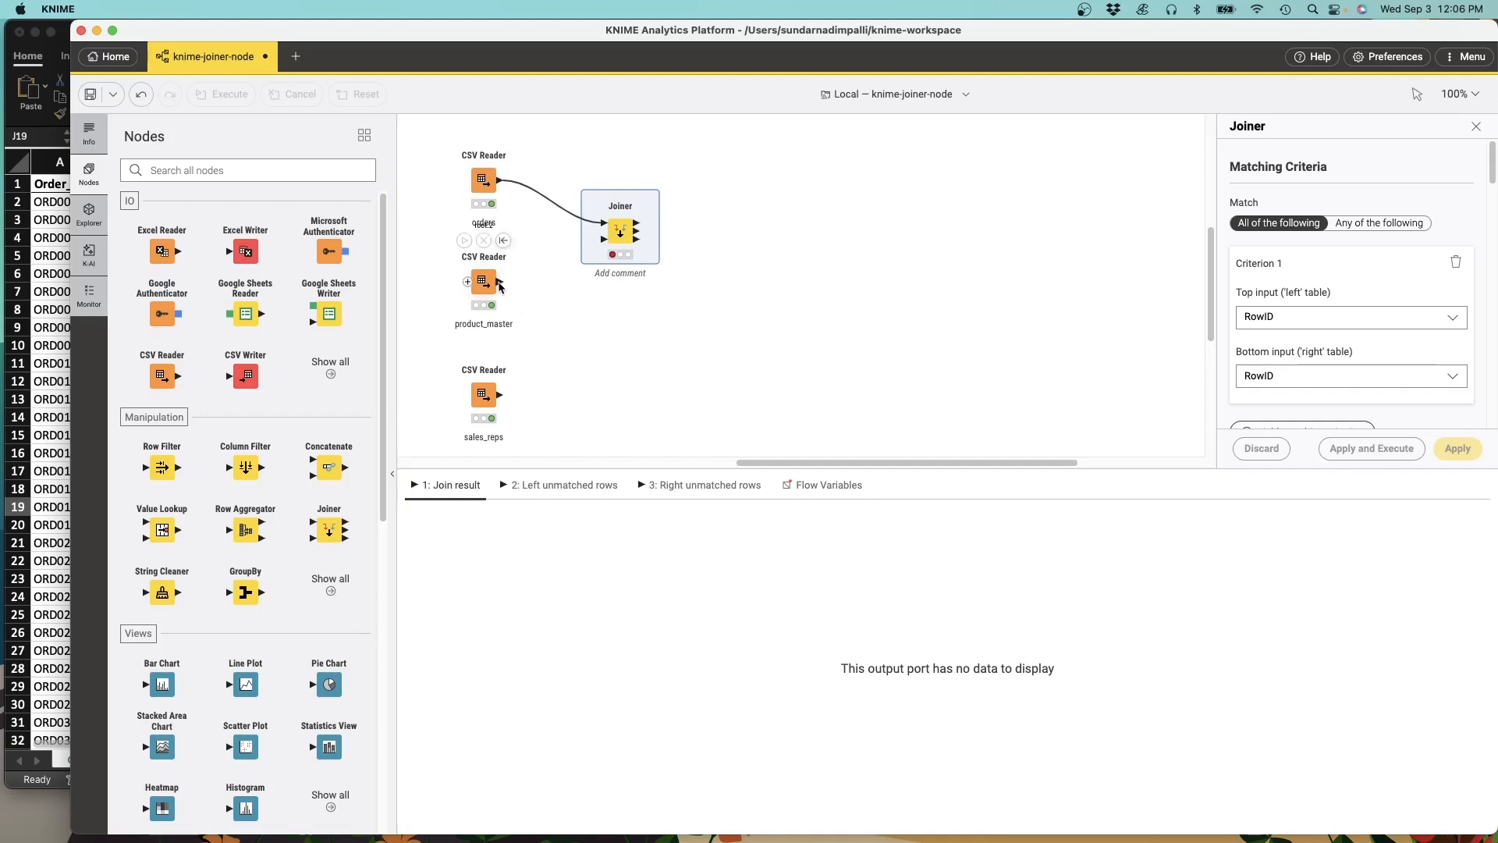
{"action": "left_click_drag", "start_coordinate": [500, 281], "coordinate": [605, 239]}
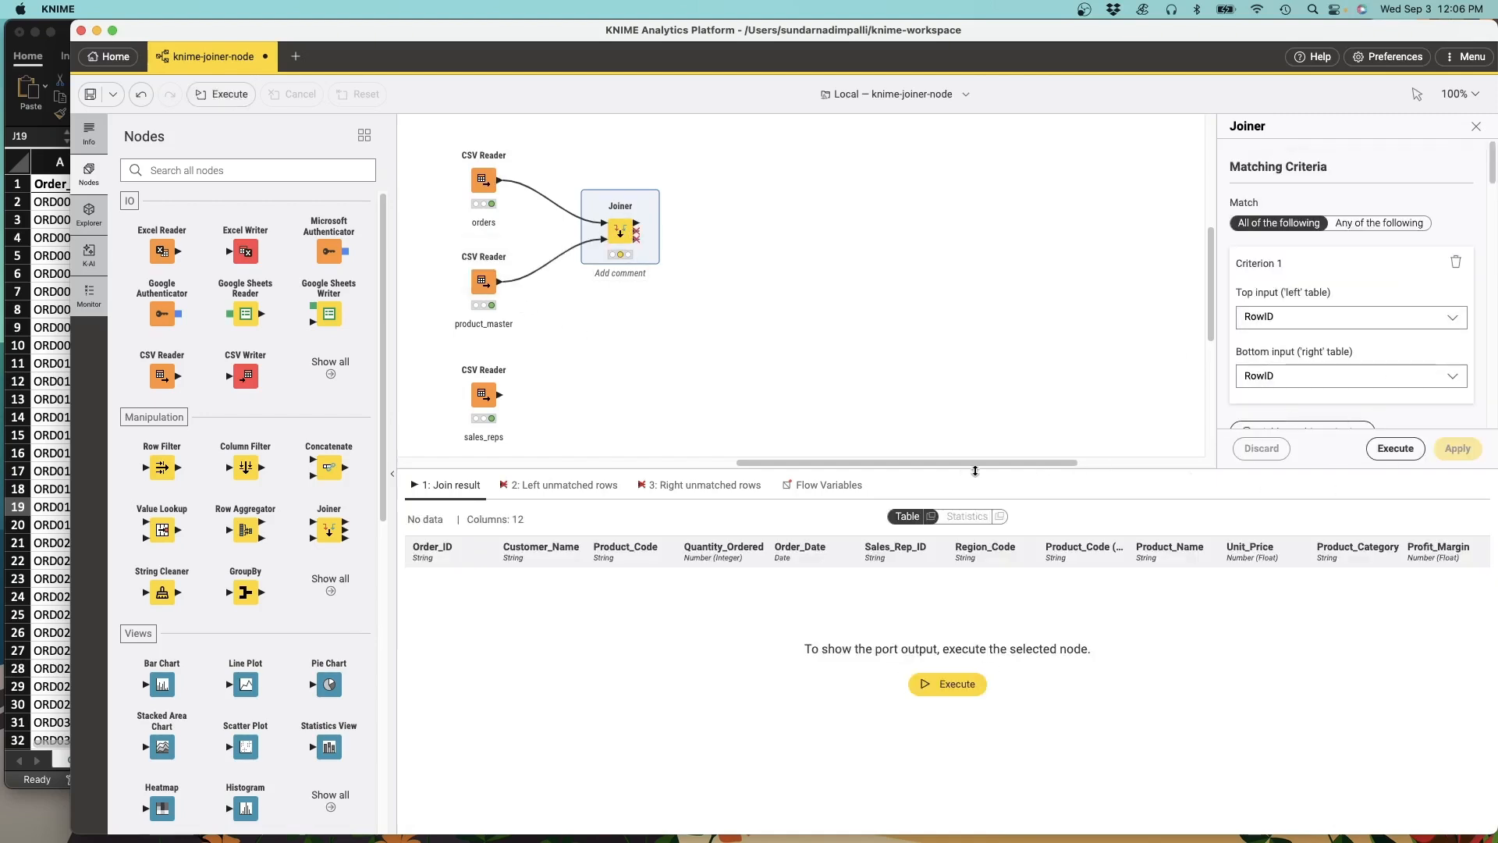
Step: Set the Joiner's matching criterion to Product_Code for both the left and right tables
{"action": "left_click_drag", "start_coordinate": [973, 469], "coordinate": [973, 702]}
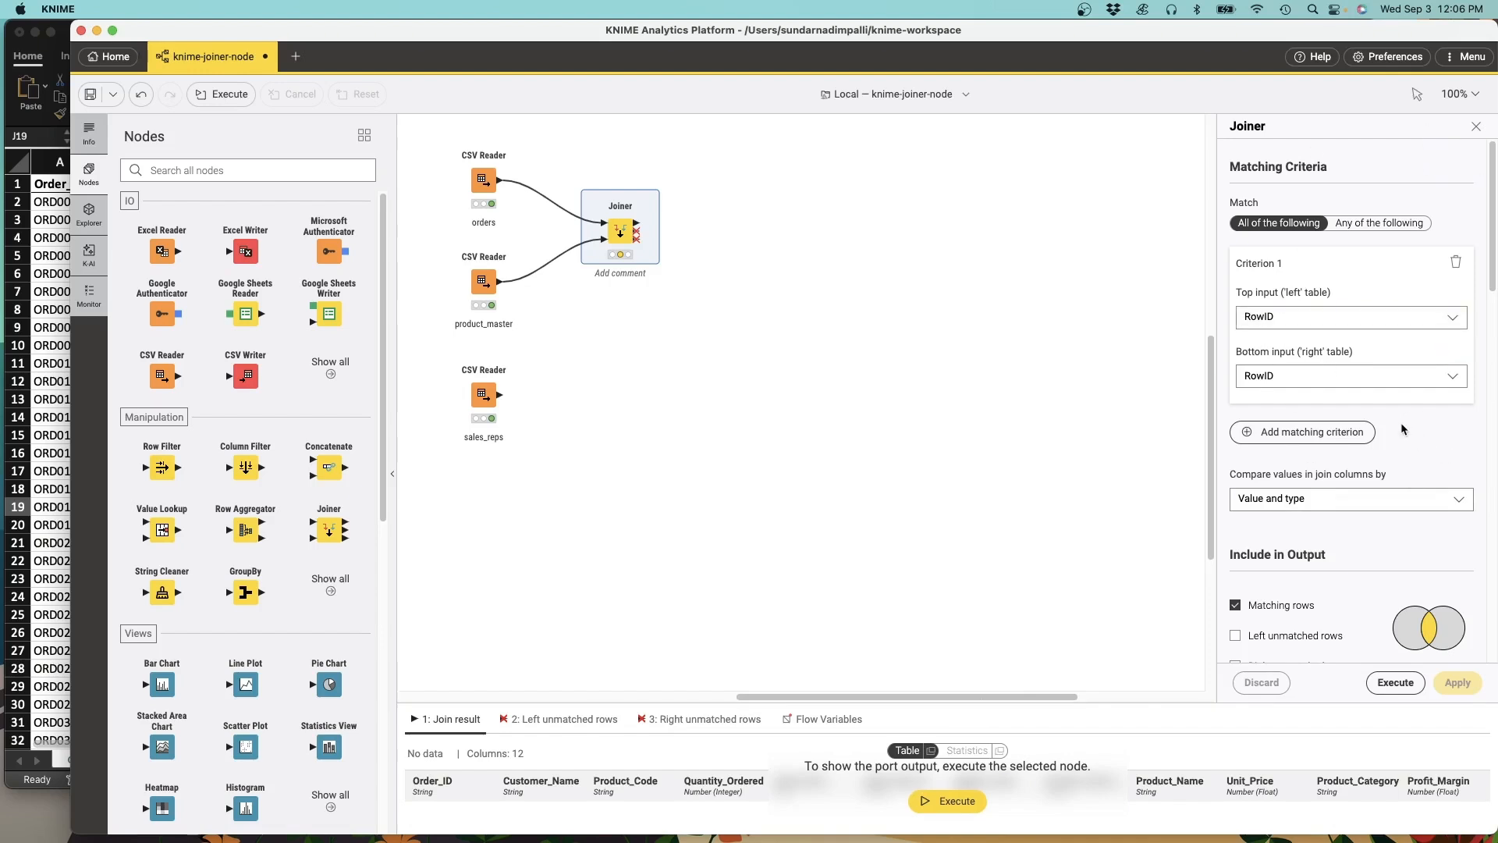
{"action": "left_click_drag", "start_coordinate": [1215, 476], "coordinate": [1051, 473]}
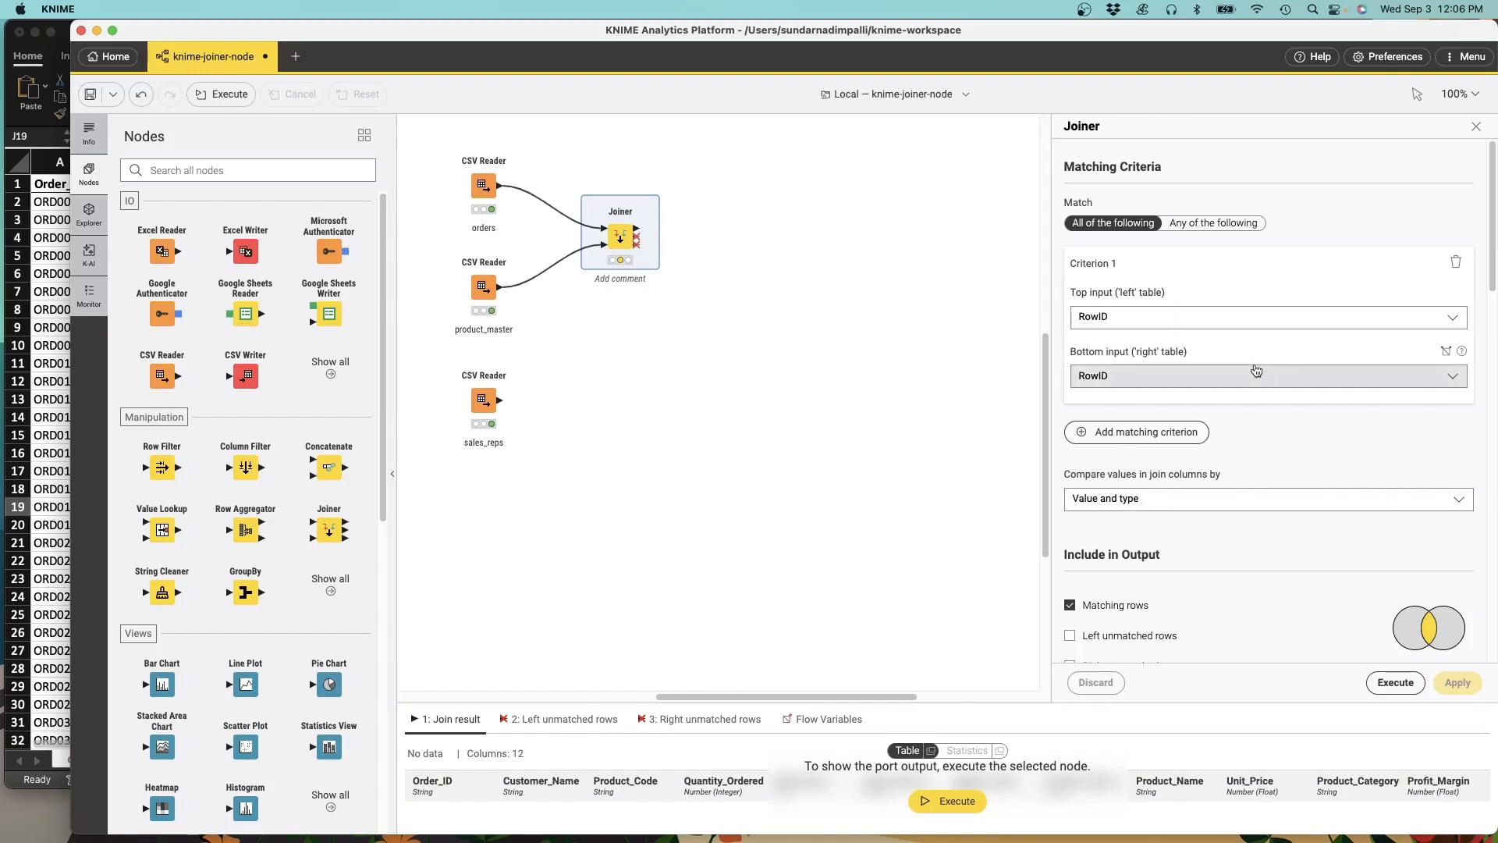
{"action": "left_click", "coordinate": [1207, 322]}
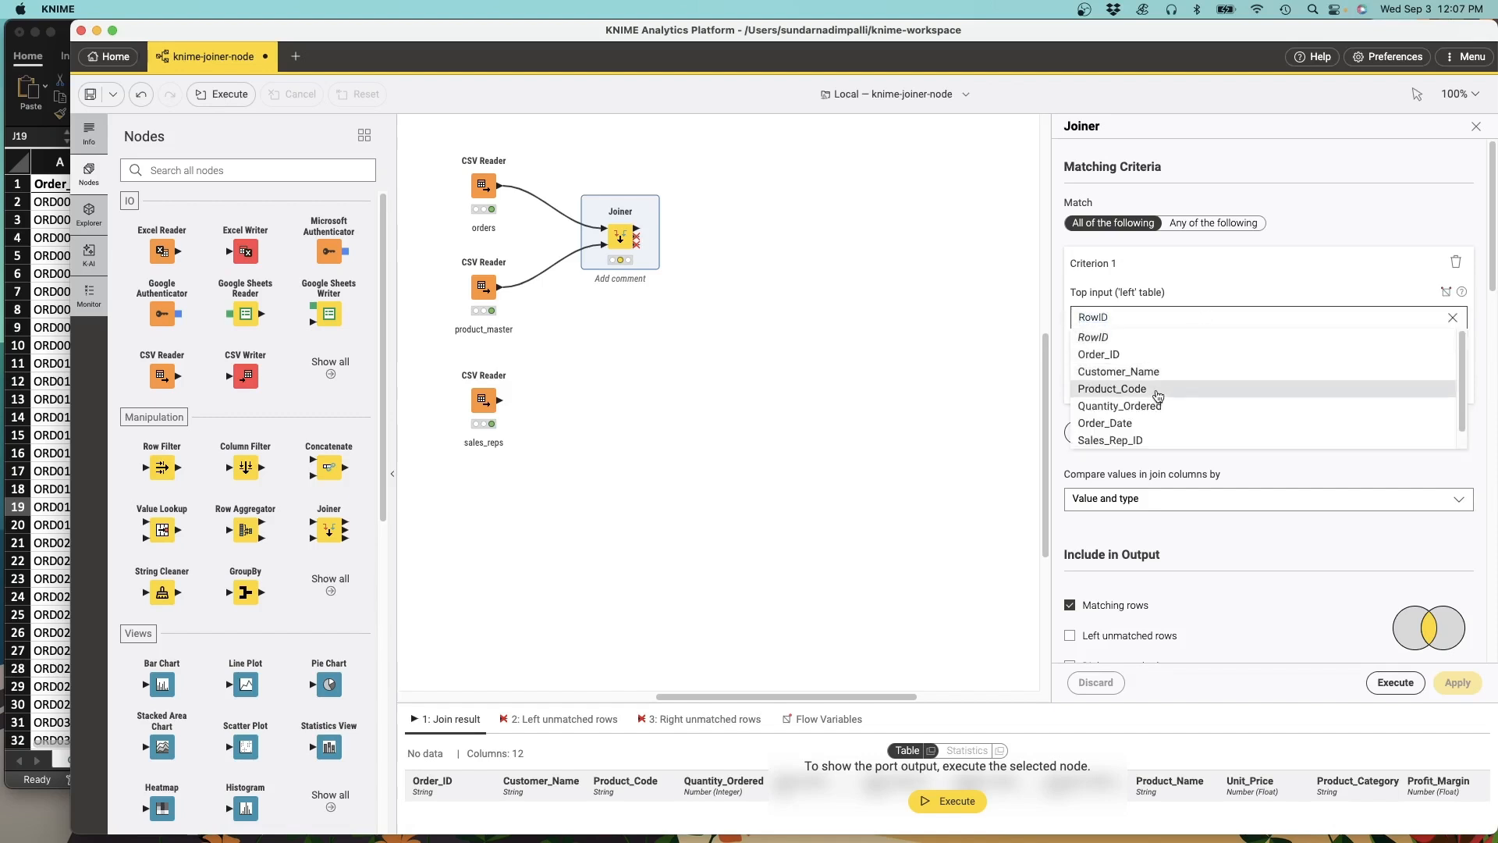
{"action": "left_click", "coordinate": [1186, 387]}
{"action": "left_click", "coordinate": [1170, 380]}
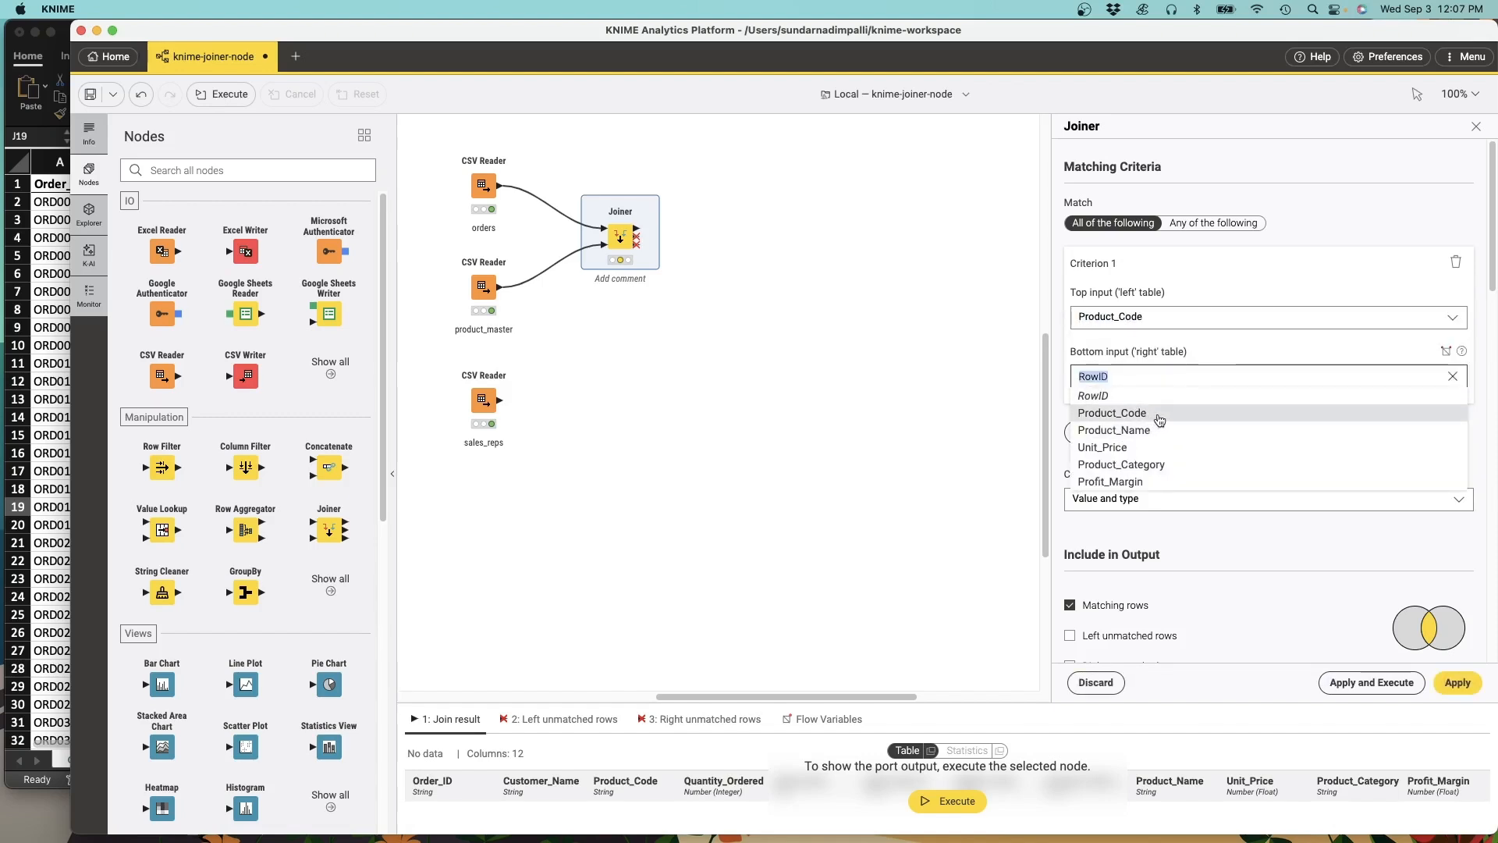
{"action": "left_click", "coordinate": [1160, 414]}
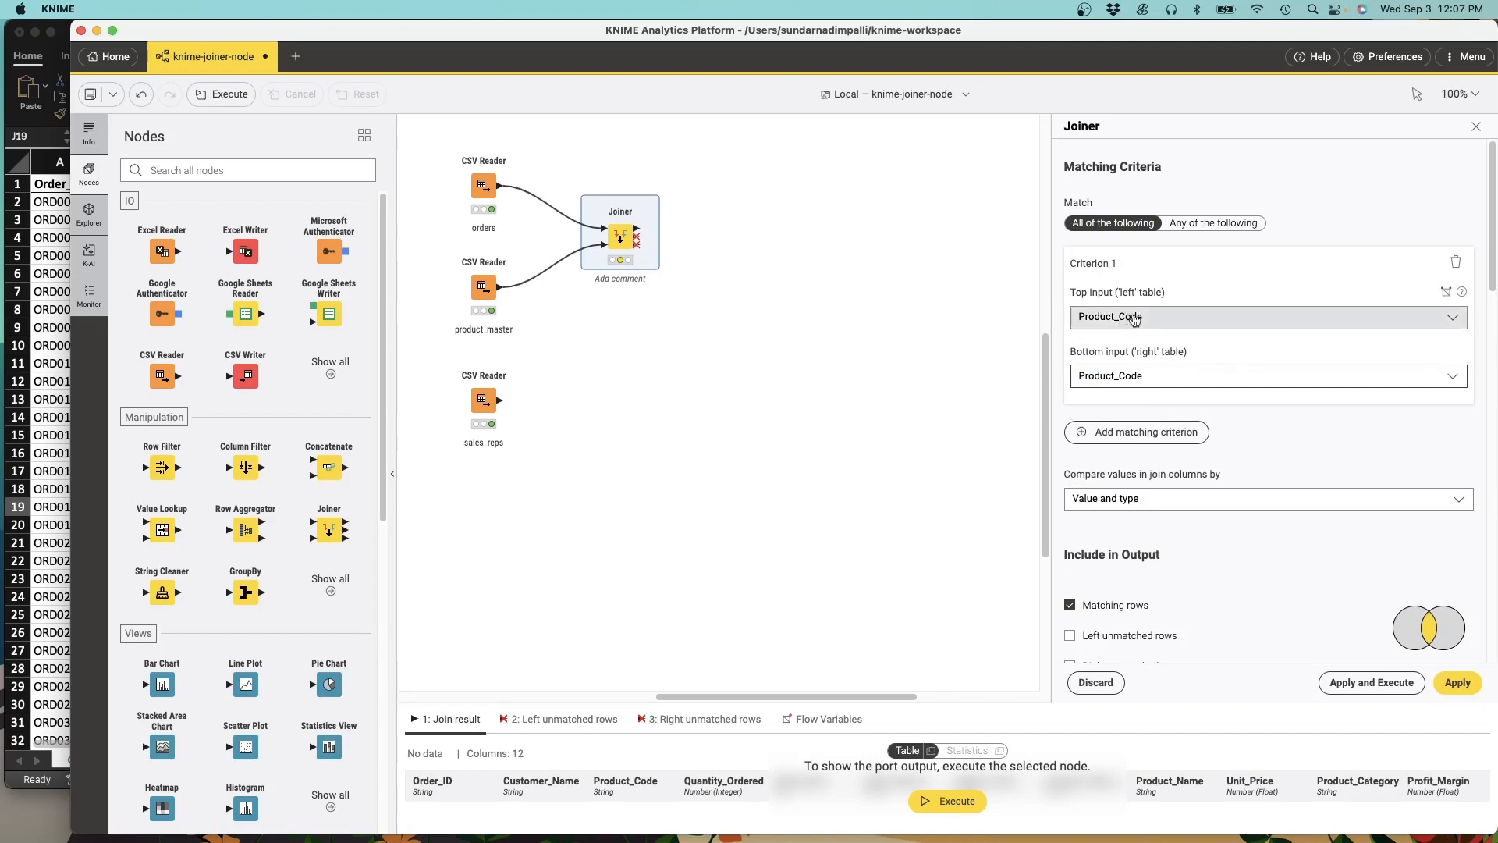
Step: Set the Joiner to compare values in the join columns by String representation
{"action": "scroll", "coordinate": [1147, 396], "scroll_direction": "down", "scroll_amount": 3}
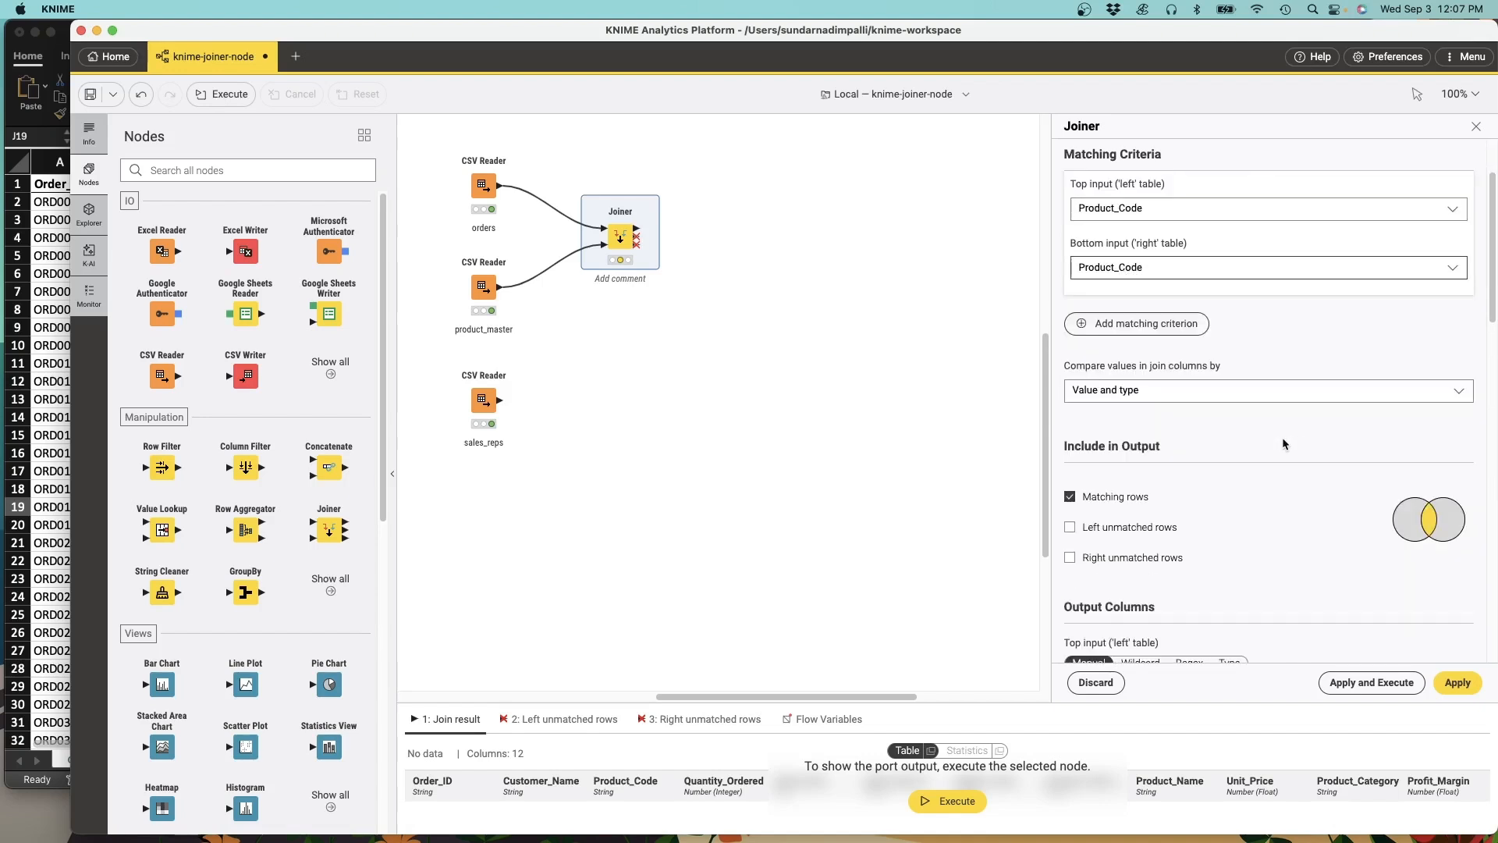
{"action": "left_click", "coordinate": [1157, 401]}
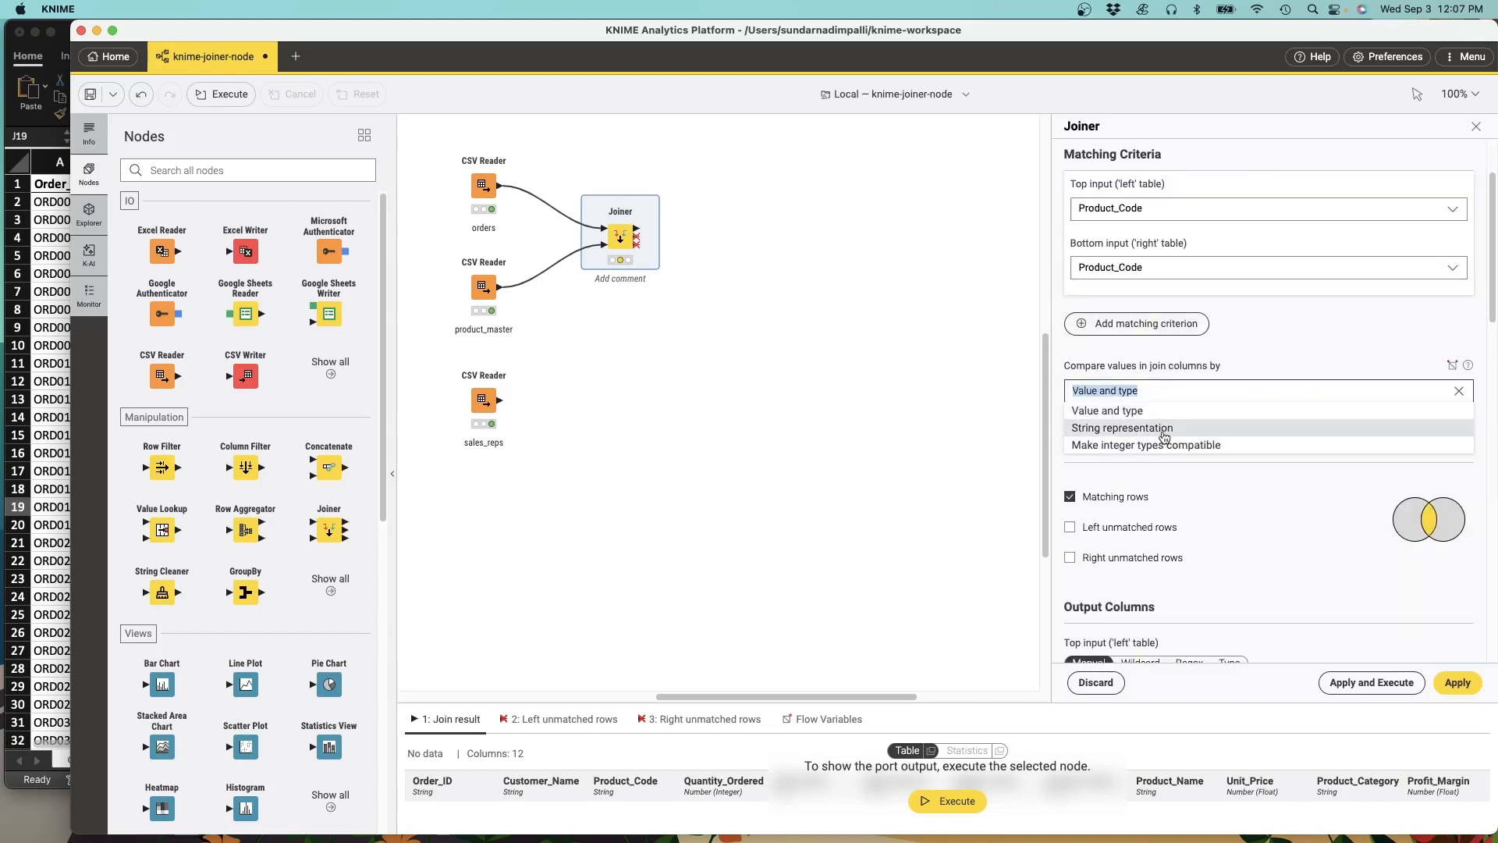
{"action": "left_click", "coordinate": [1164, 430]}
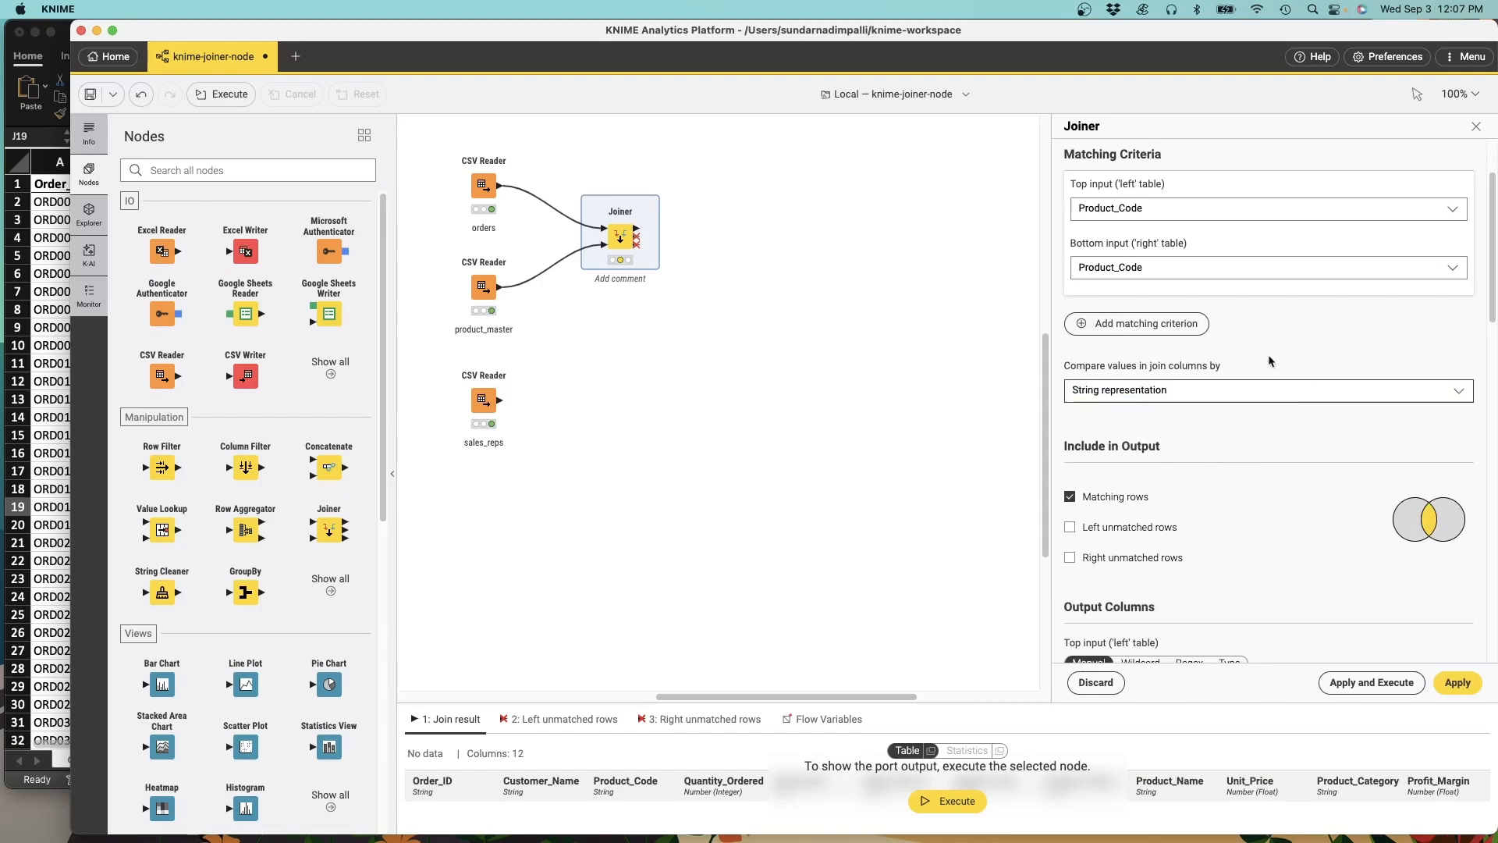
Step: Review the Joiner's output columns and exclude Product_Code from the right table's output
{"action": "scroll", "coordinate": [1281, 498], "scroll_direction": "down", "scroll_amount": 4}
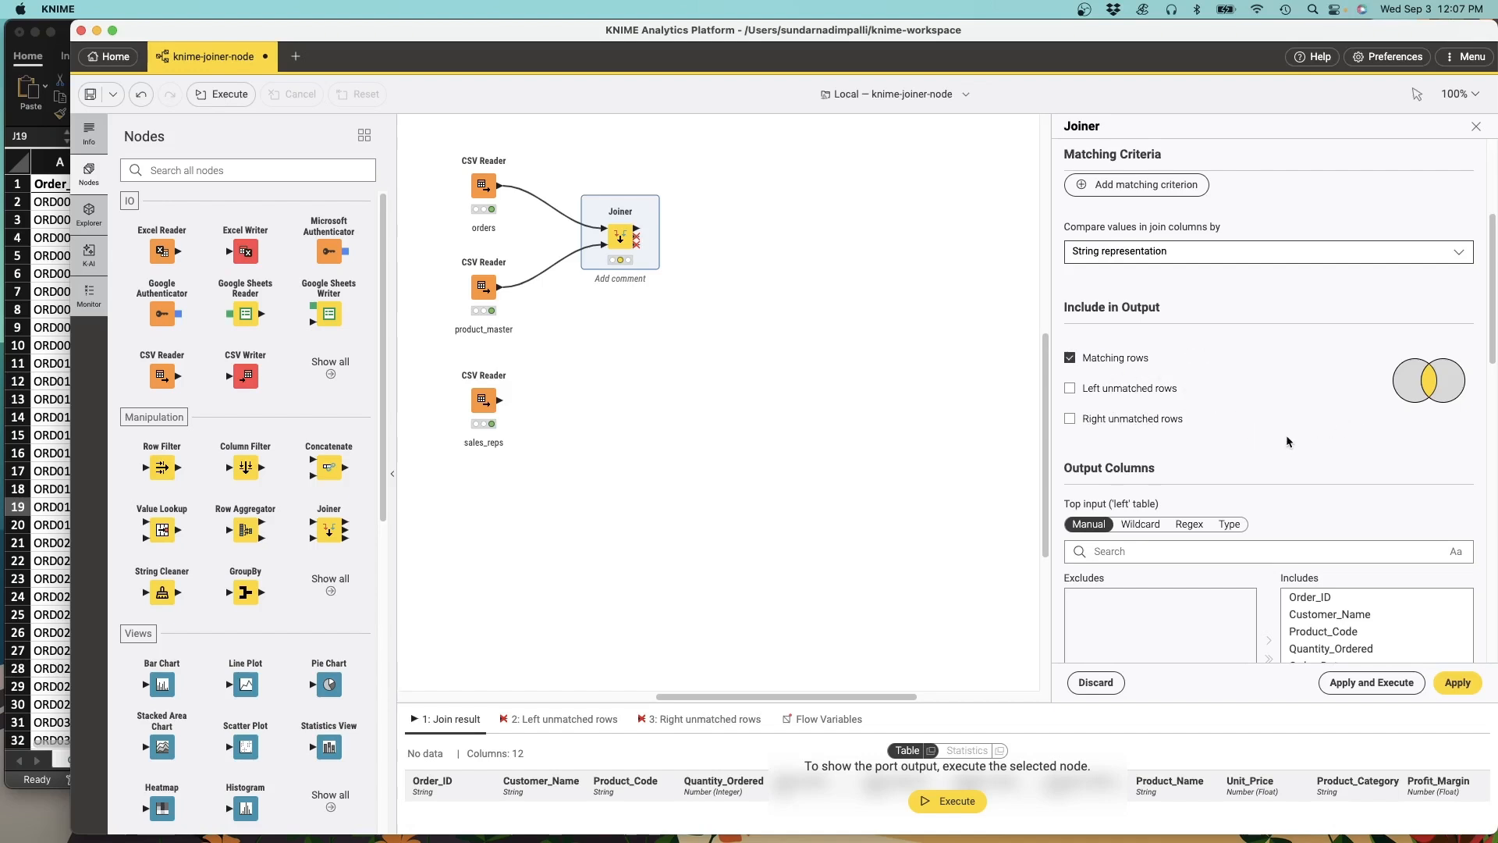
{"action": "scroll", "coordinate": [1287, 442], "scroll_direction": "down", "scroll_amount": 3}
{"action": "scroll", "coordinate": [1280, 394], "scroll_direction": "down", "scroll_amount": 4}
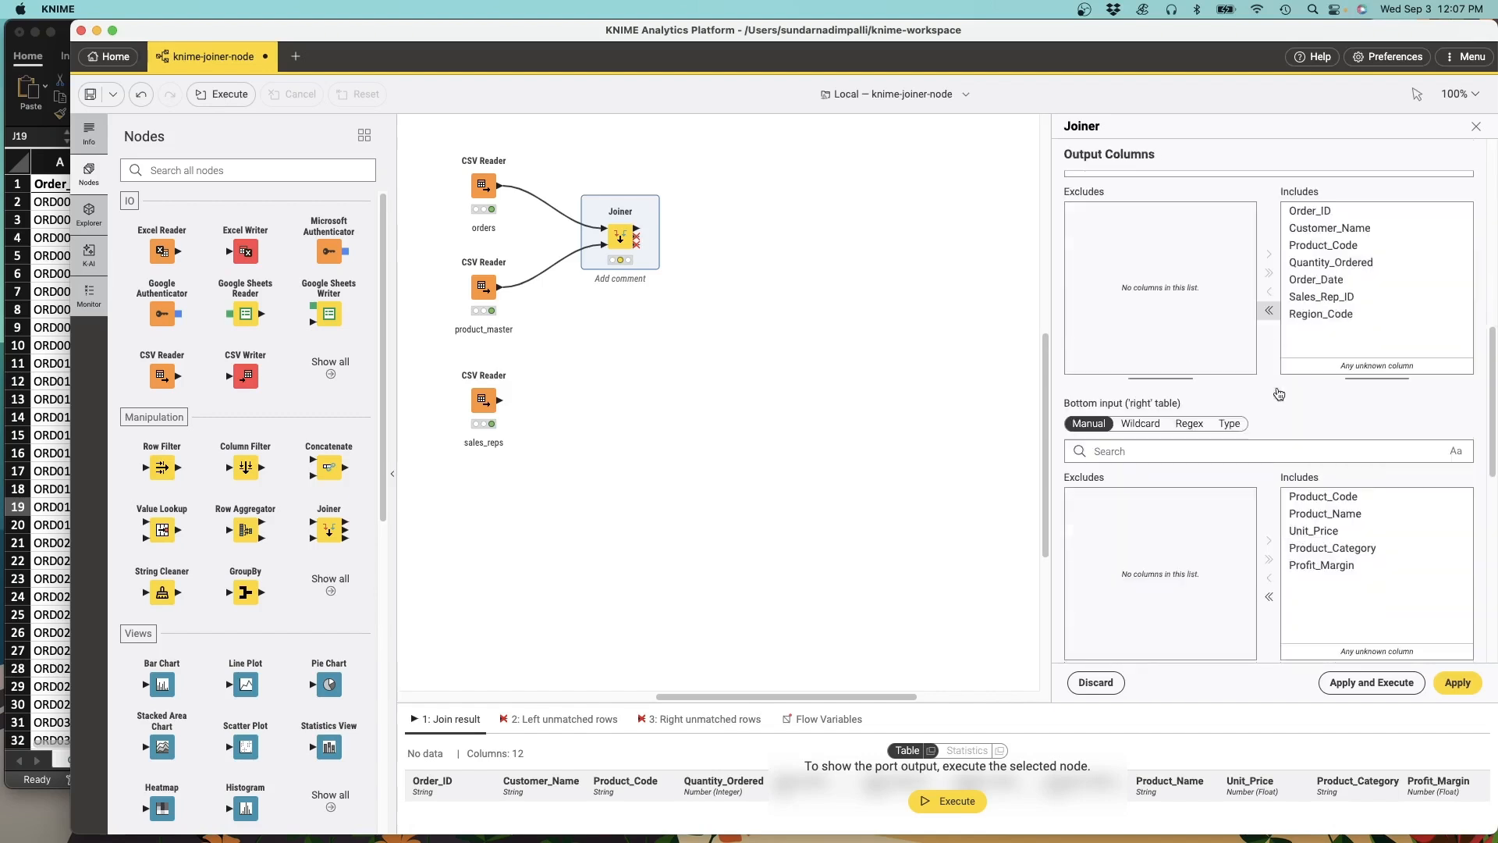
{"action": "scroll", "coordinate": [1295, 437], "scroll_direction": "up", "scroll_amount": 2}
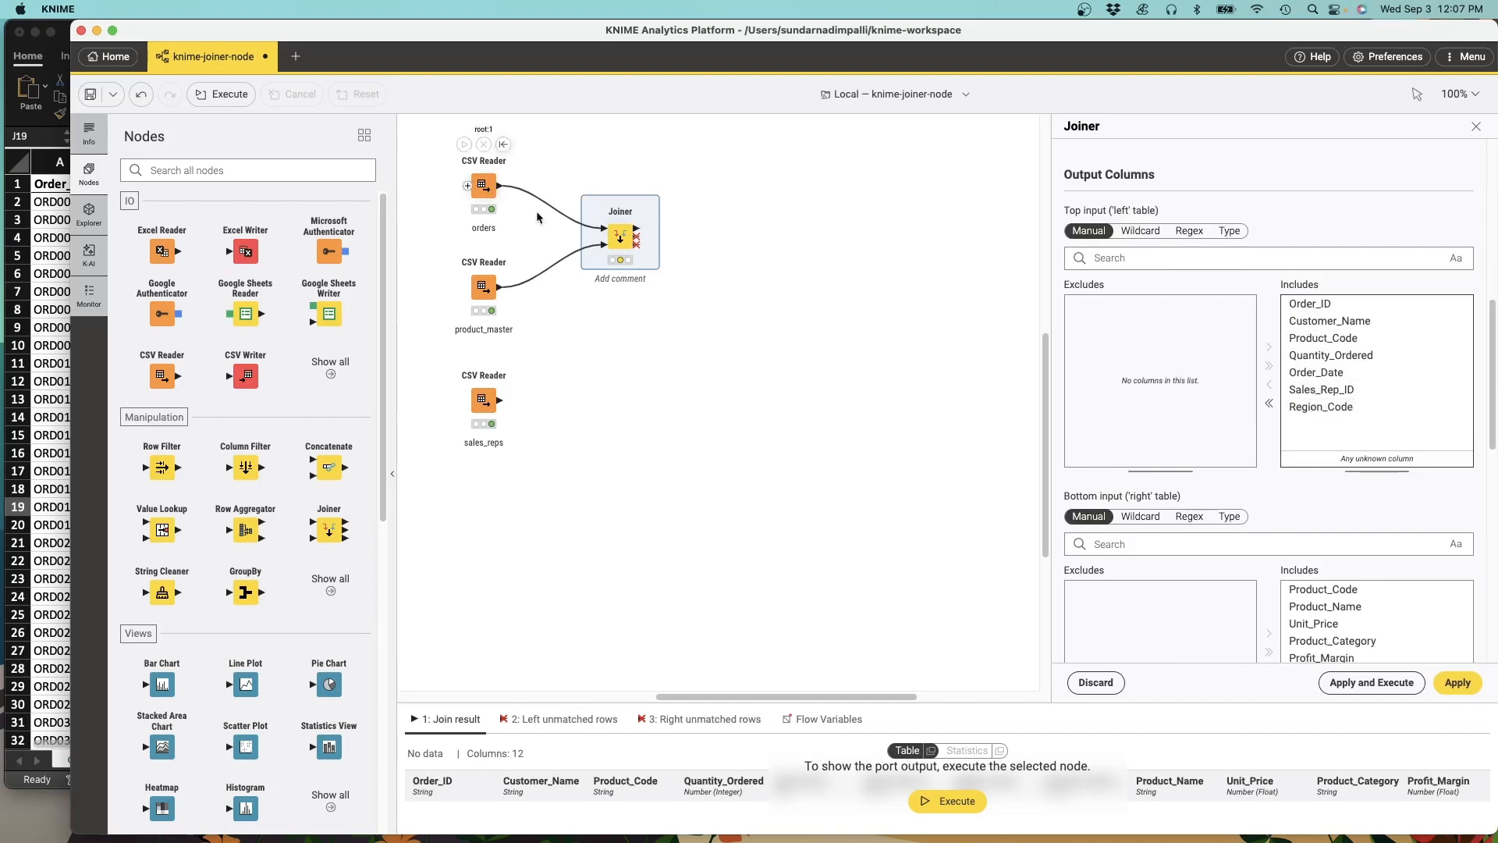
{"action": "scroll", "coordinate": [1381, 596], "scroll_direction": "down", "scroll_amount": 1}
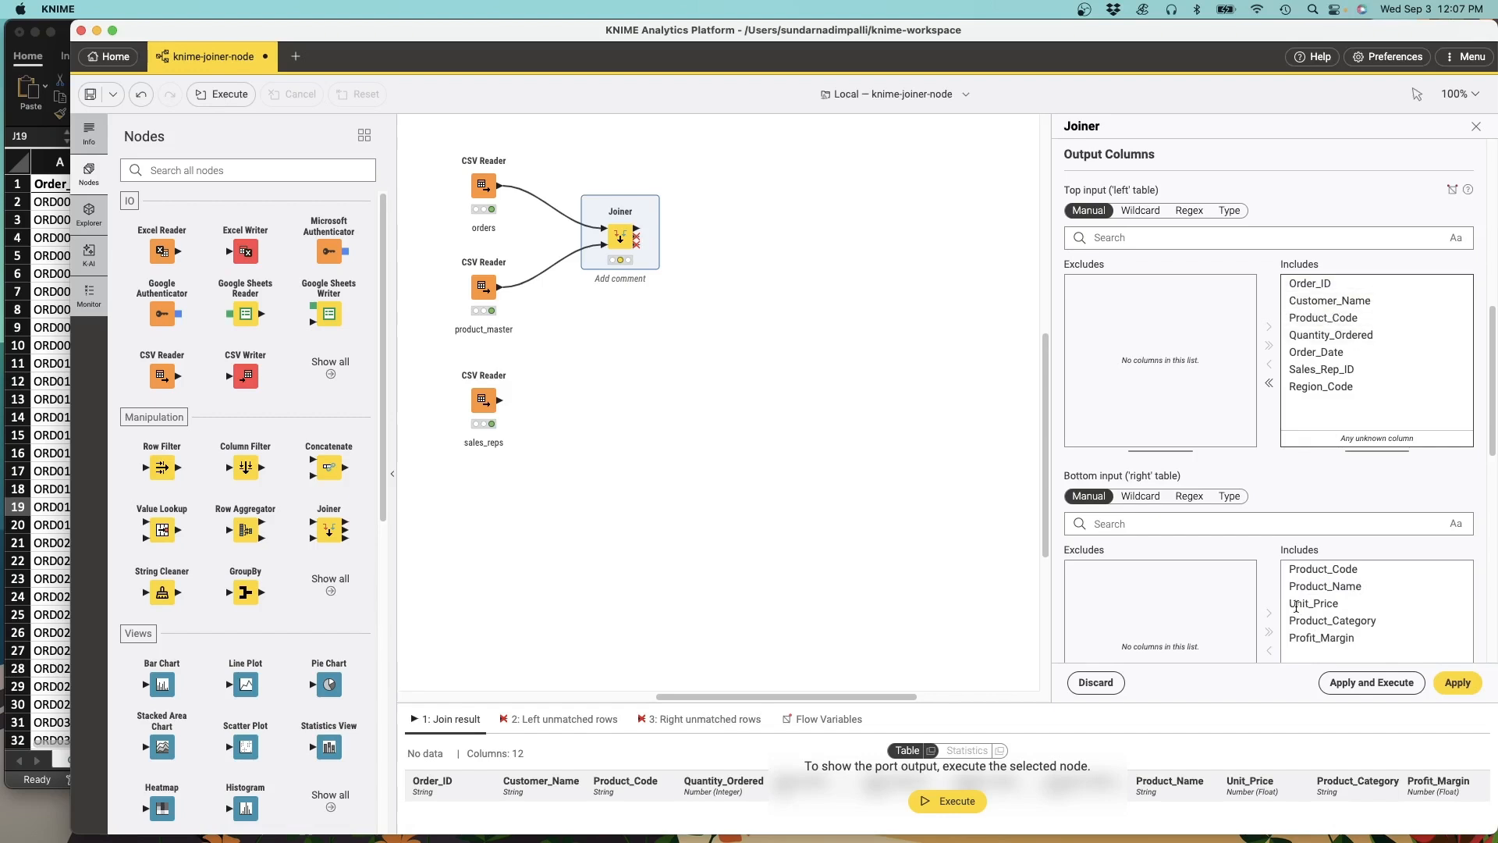
{"action": "left_click", "coordinate": [1318, 571]}
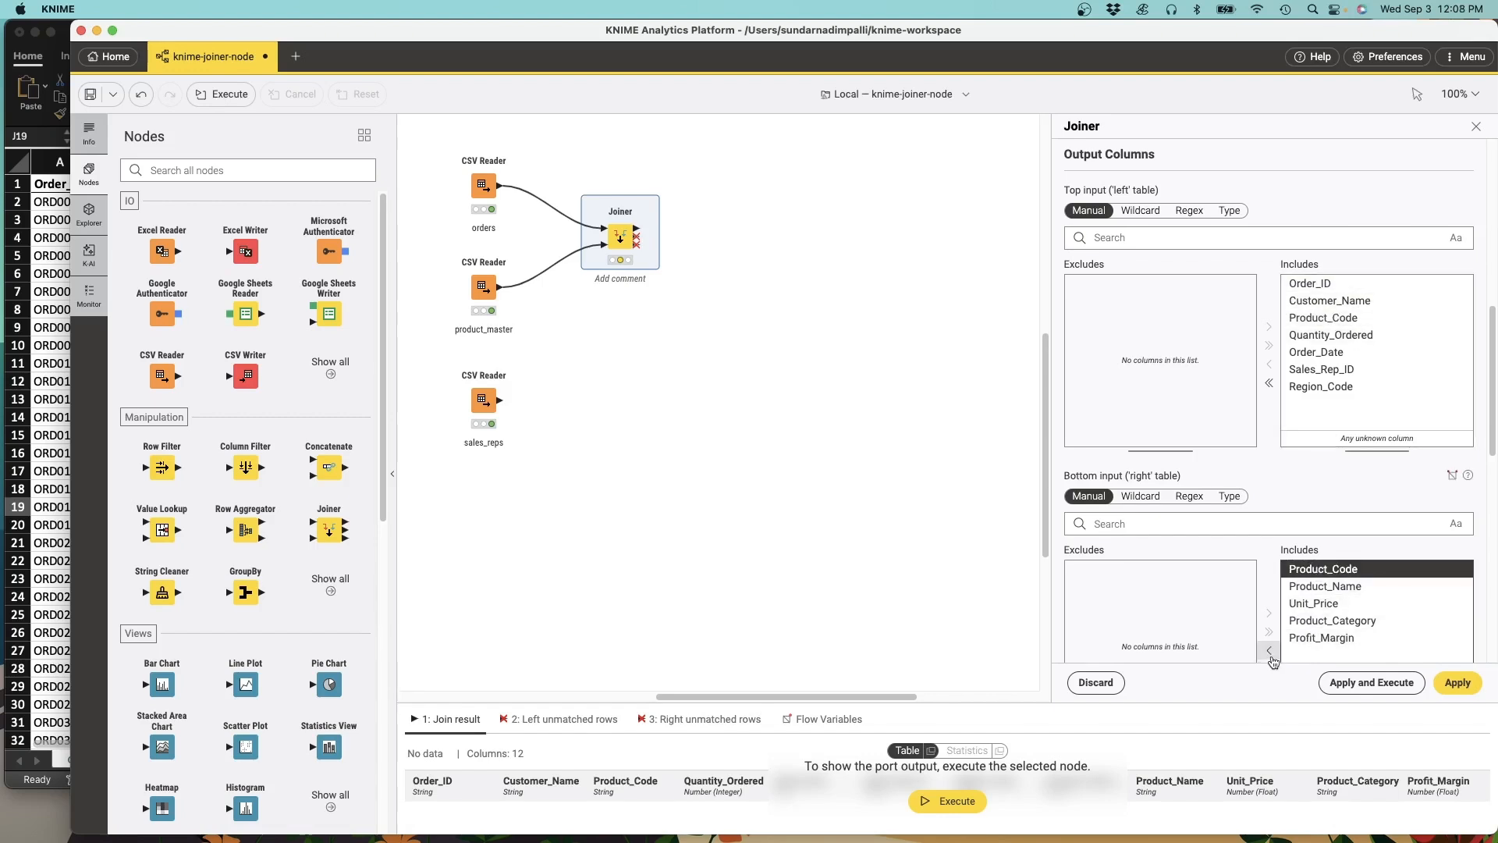
{"action": "left_click", "coordinate": [1269, 650]}
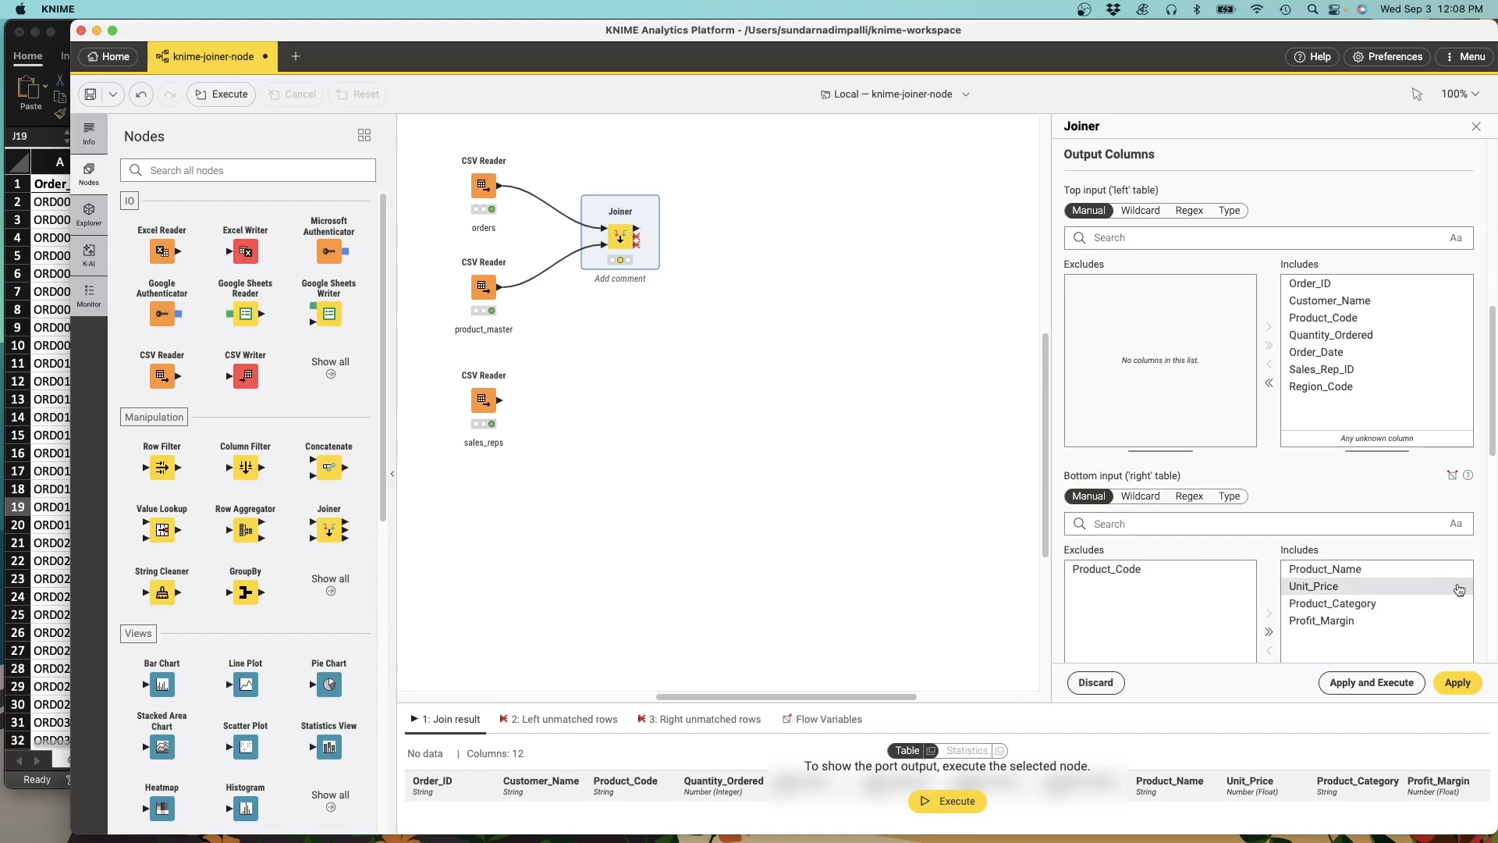
Step: Exclude Unit_Price, Product_Category and Profit_Margin from the Joiner's right table output, keeping only Product_Name included
{"action": "scroll", "coordinate": [1485, 587], "scroll_direction": "down", "scroll_amount": 2}
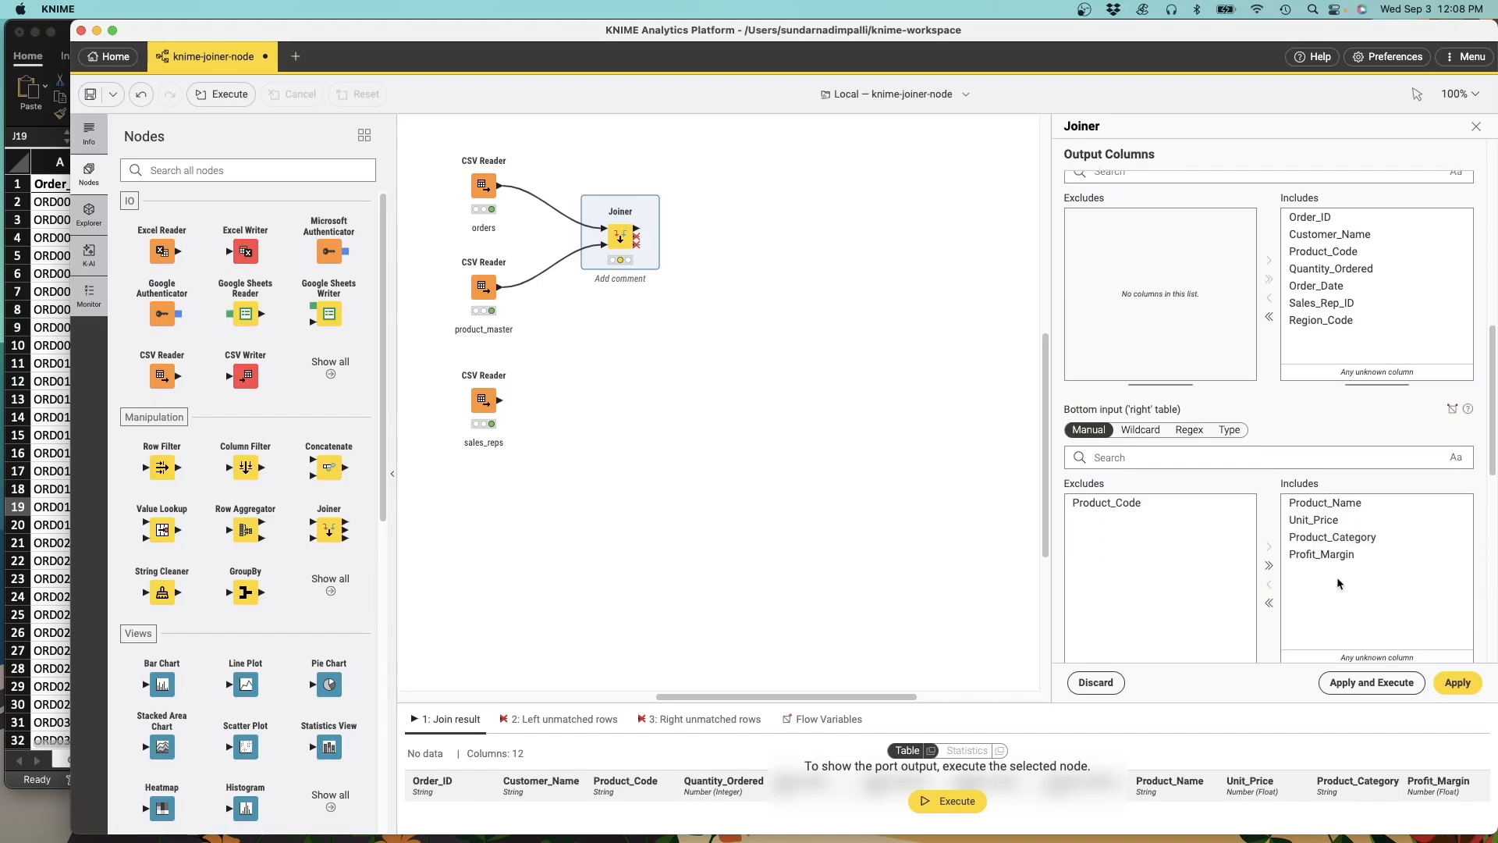
{"action": "left_click", "coordinate": [1314, 522]}
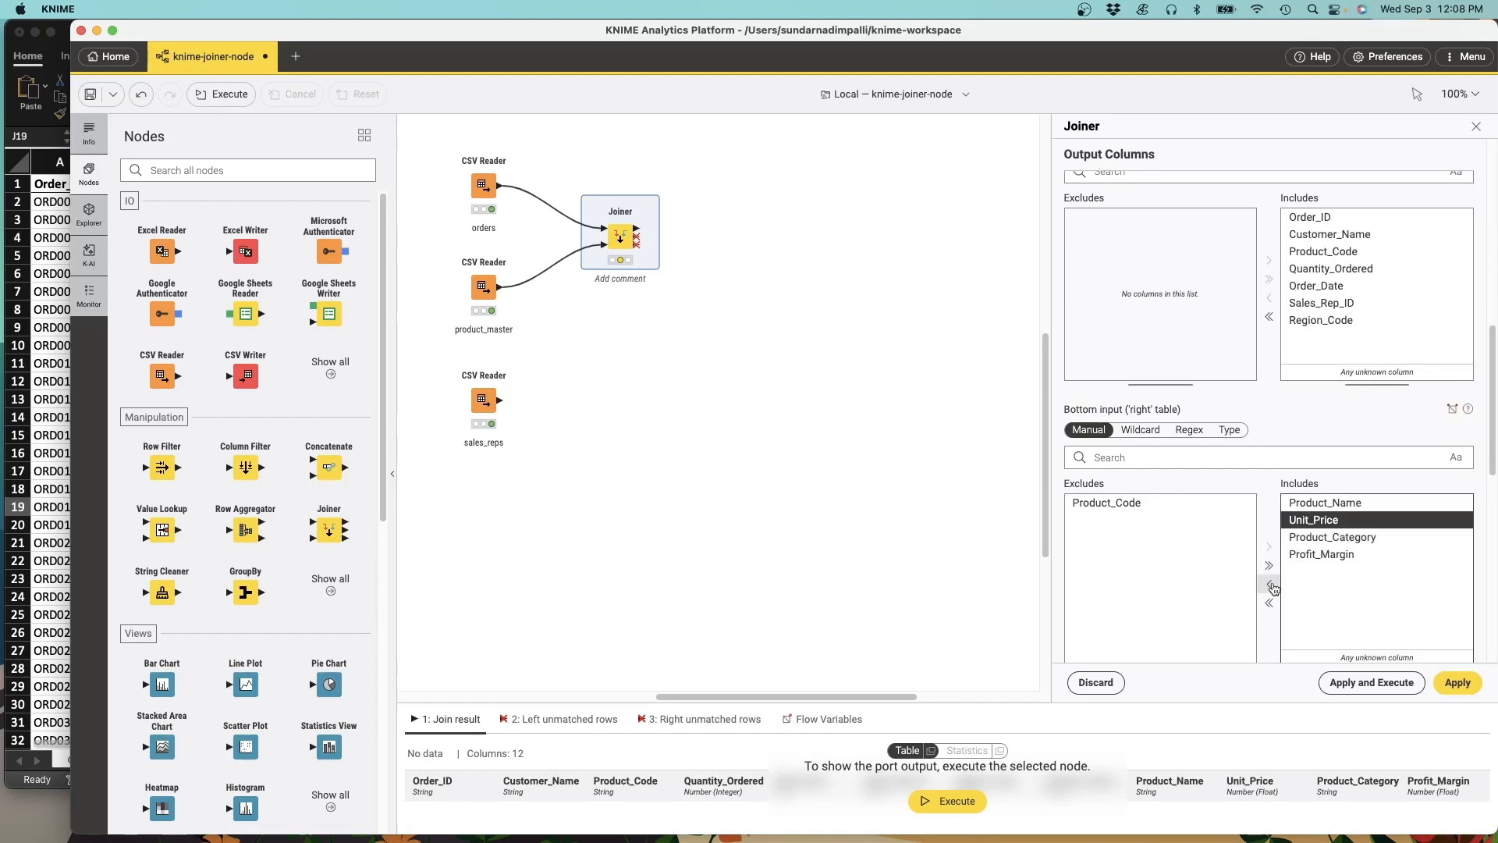
{"action": "left_click", "coordinate": [1270, 584]}
{"action": "left_click", "coordinate": [1326, 520]}
{"action": "left_click", "coordinate": [1270, 585]}
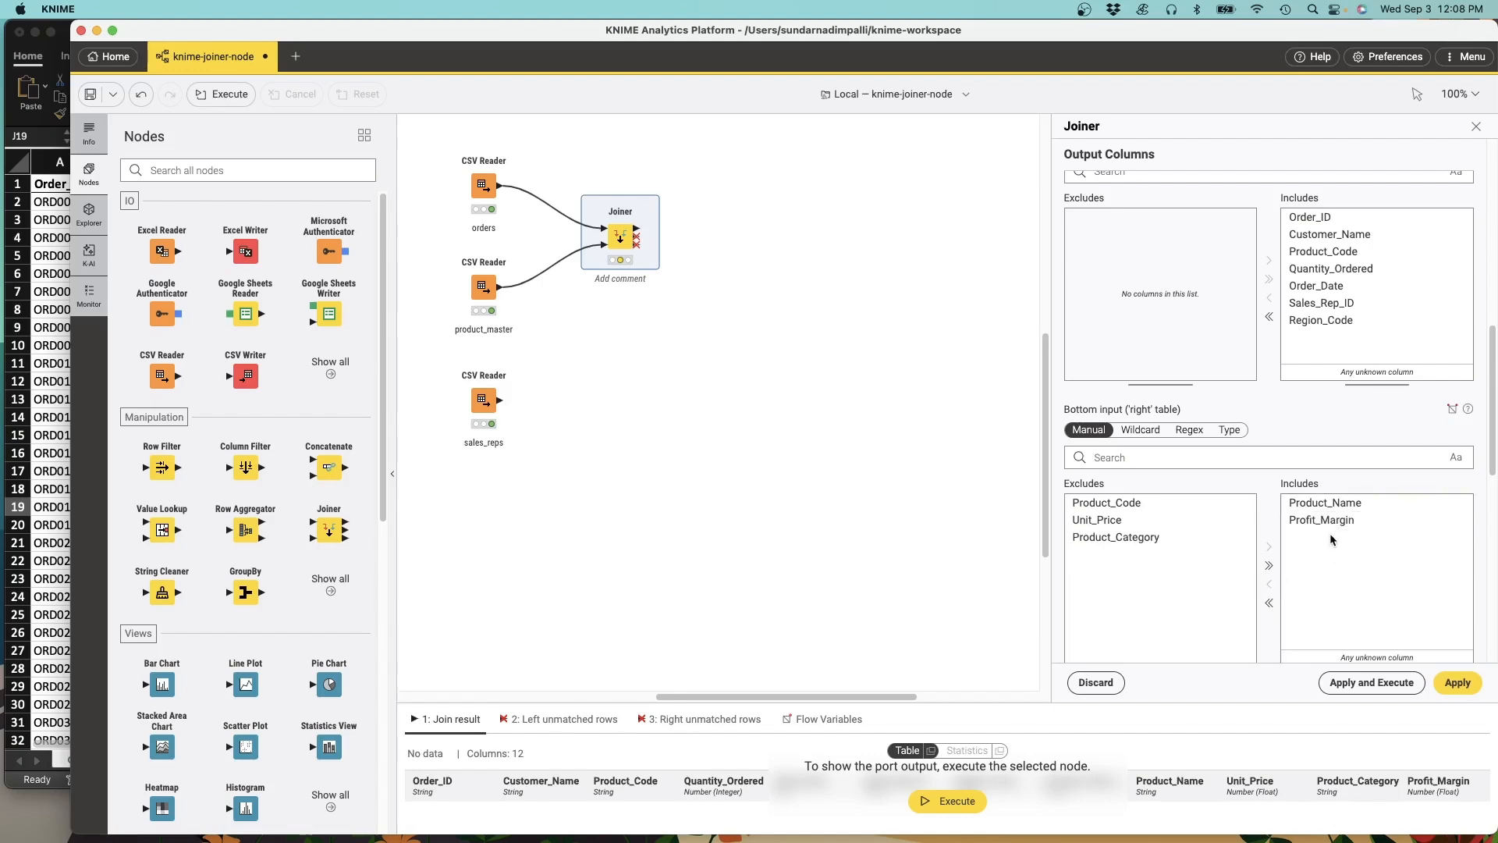
{"action": "left_click", "coordinate": [1320, 520]}
{"action": "left_click", "coordinate": [1269, 585]}
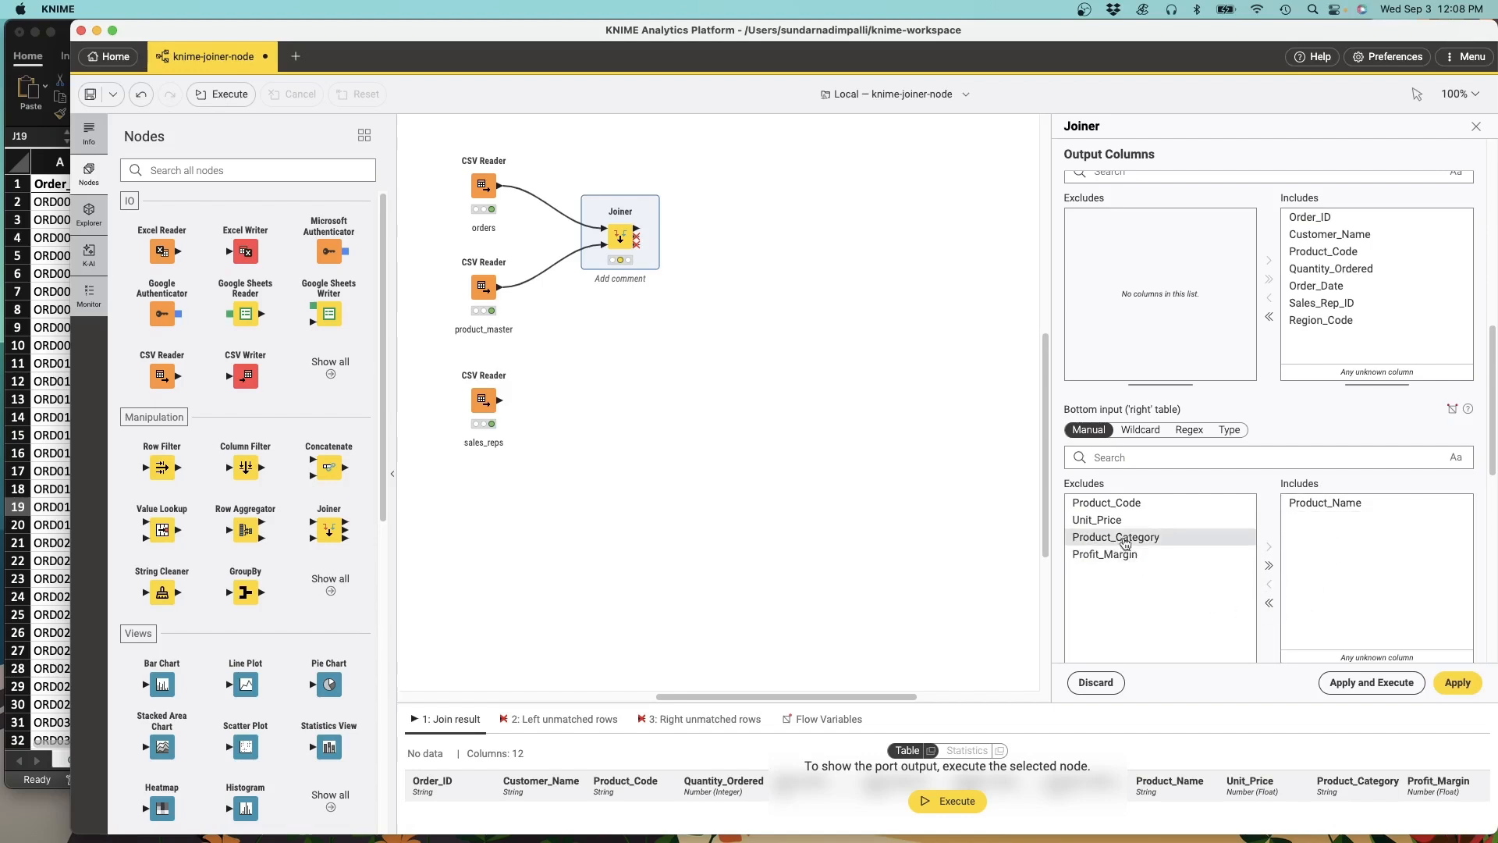
Step: Return Unit_Price, Product_Category and Profit_Margin to the included columns of the Joiner's right table
{"action": "left_click", "coordinate": [1118, 521]}
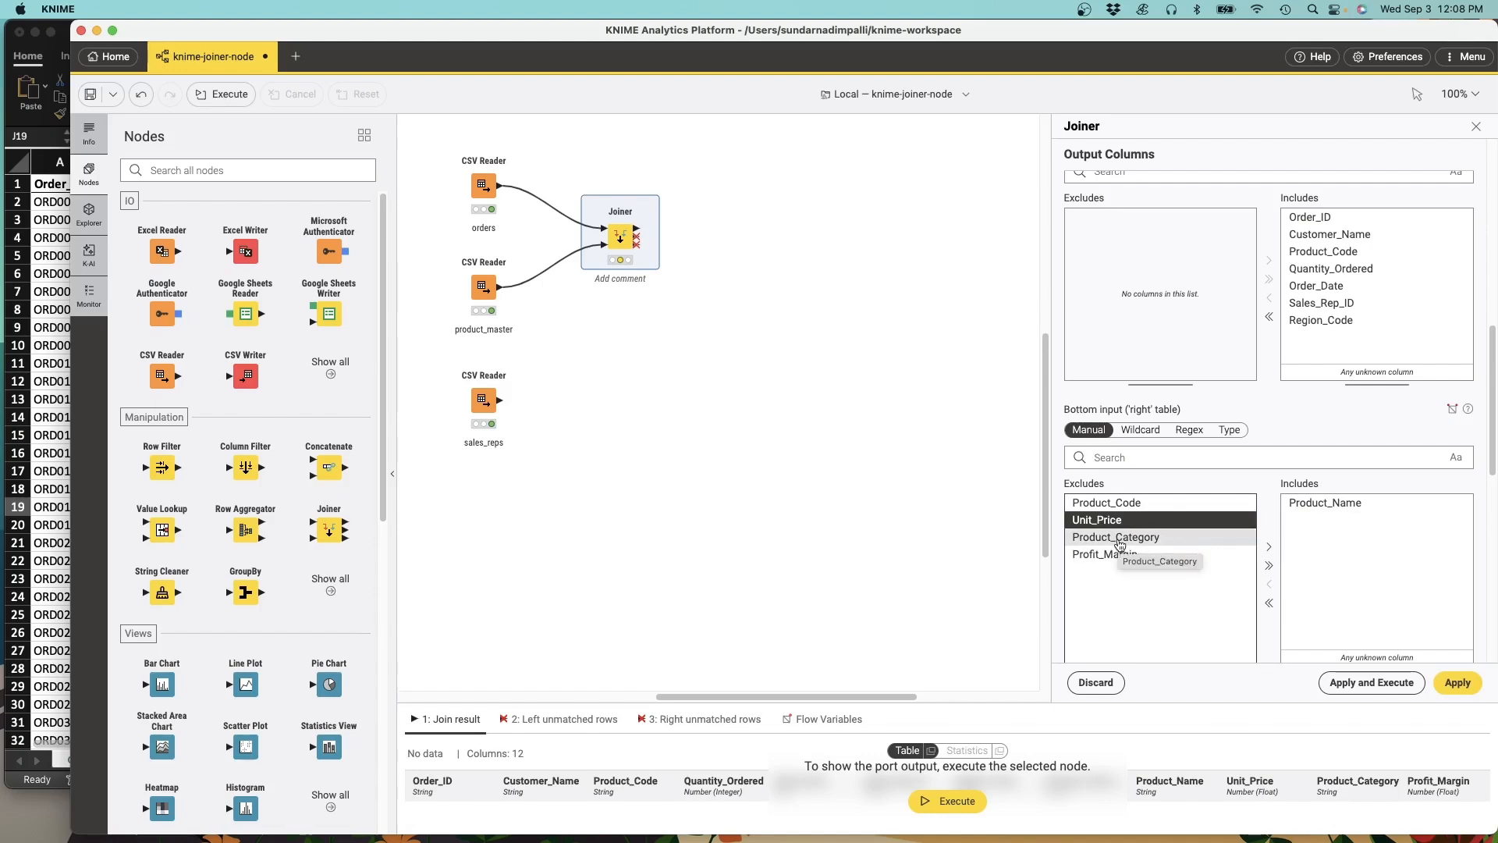
{"action": "left_click", "coordinate": [1120, 538], "text": "shift"}
{"action": "left_click", "coordinate": [1123, 555], "text": "shift"}
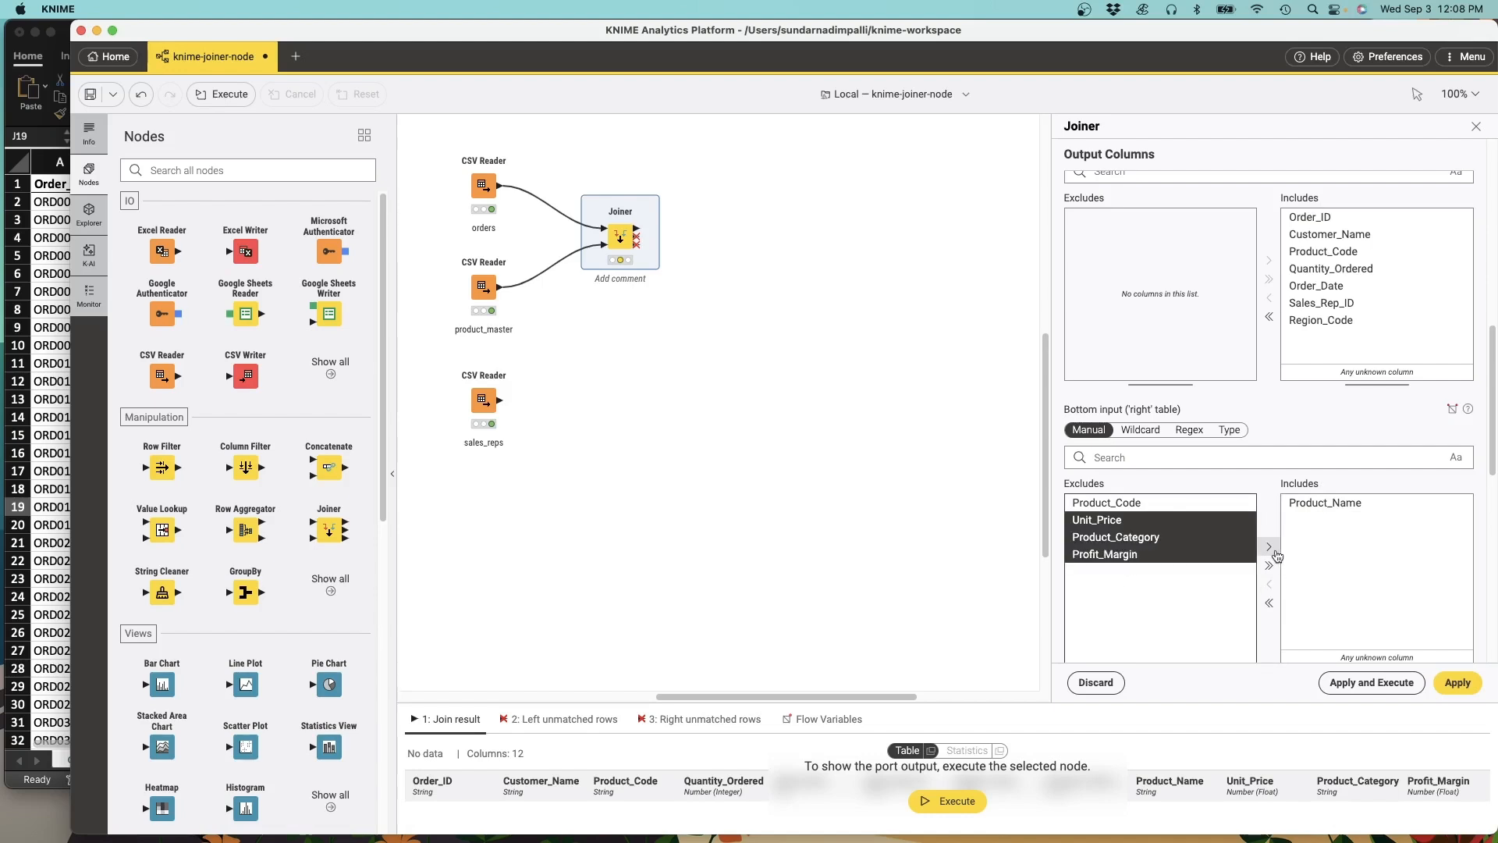
{"action": "left_click", "coordinate": [1268, 546]}
Step: Apply the Joiner's settings, execute it, and enlarge the output preview to show more rows of the join result
{"action": "scroll", "coordinate": [1480, 591], "scroll_direction": "down", "scroll_amount": 10}
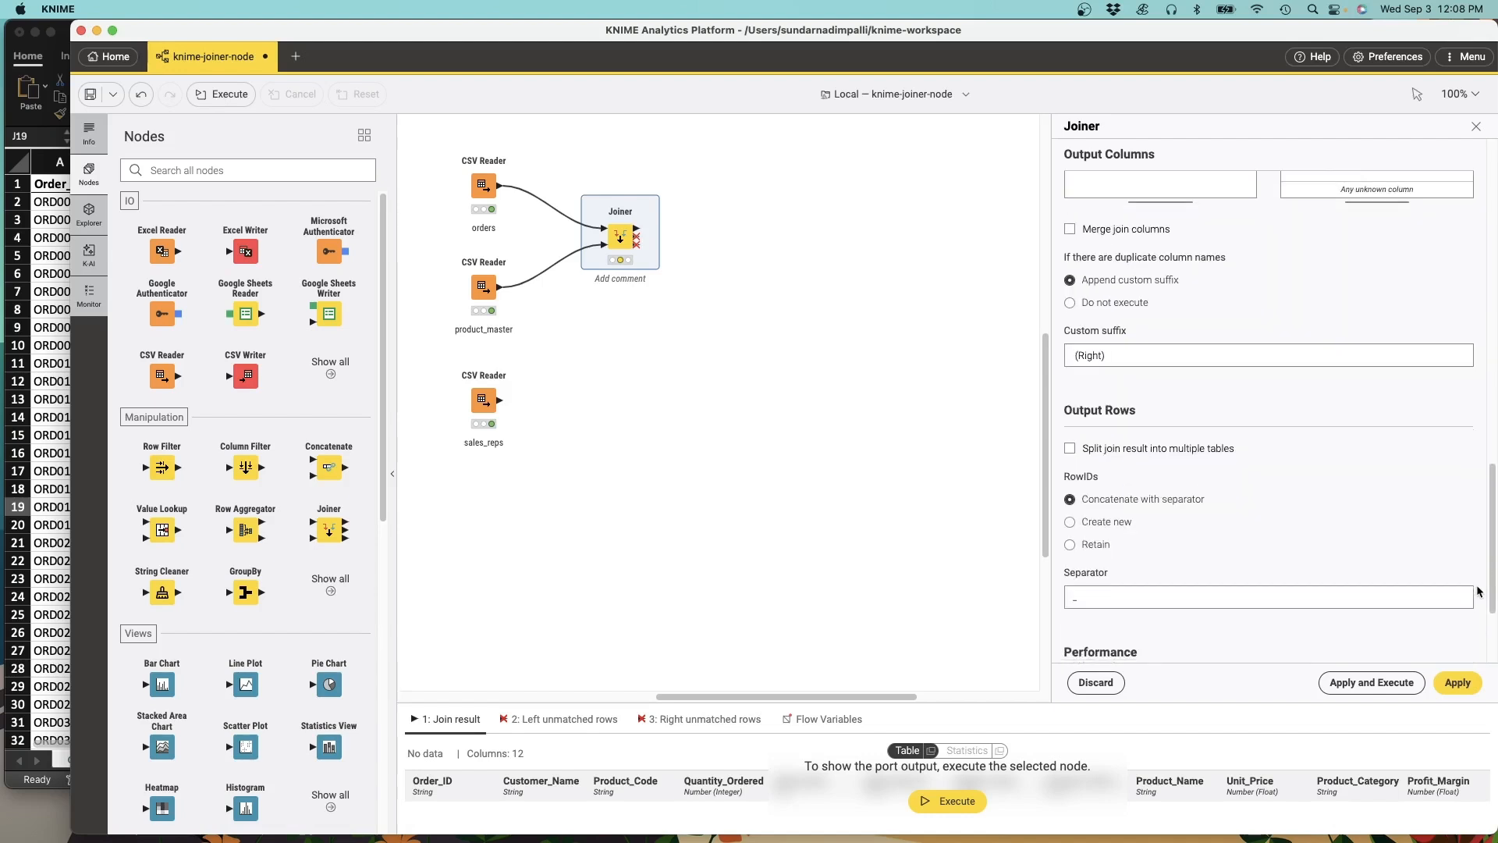
{"action": "left_click", "coordinate": [1377, 690]}
{"action": "left_click_drag", "start_coordinate": [958, 703], "coordinate": [959, 450]}
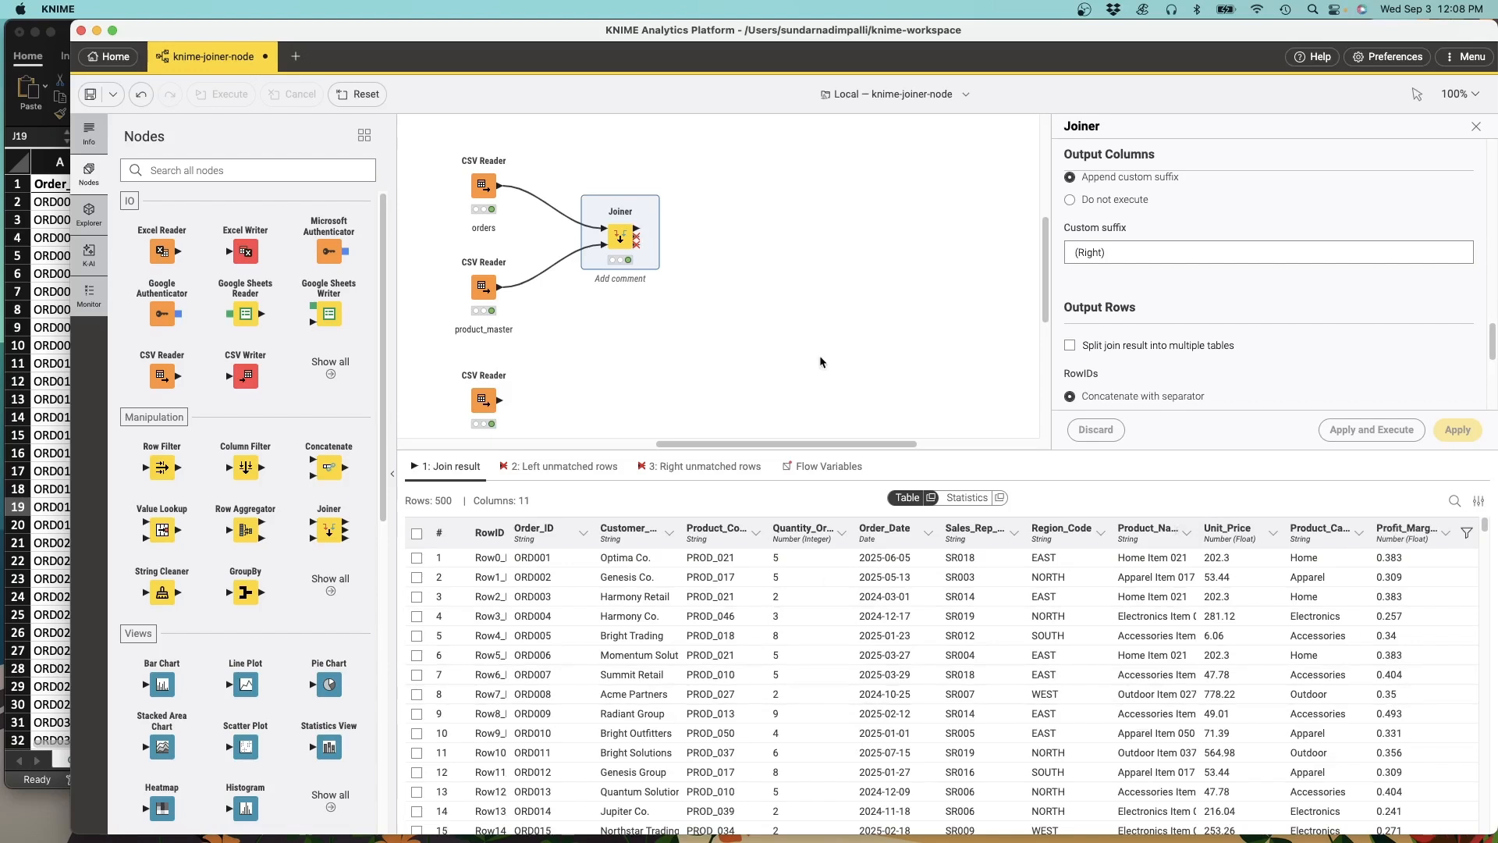
Step: Add a second Joiner node with the first Joiner's join result as top input and sales_reps as bottom input
{"action": "scroll", "coordinate": [815, 336], "scroll_direction": "down", "scroll_amount": 2}
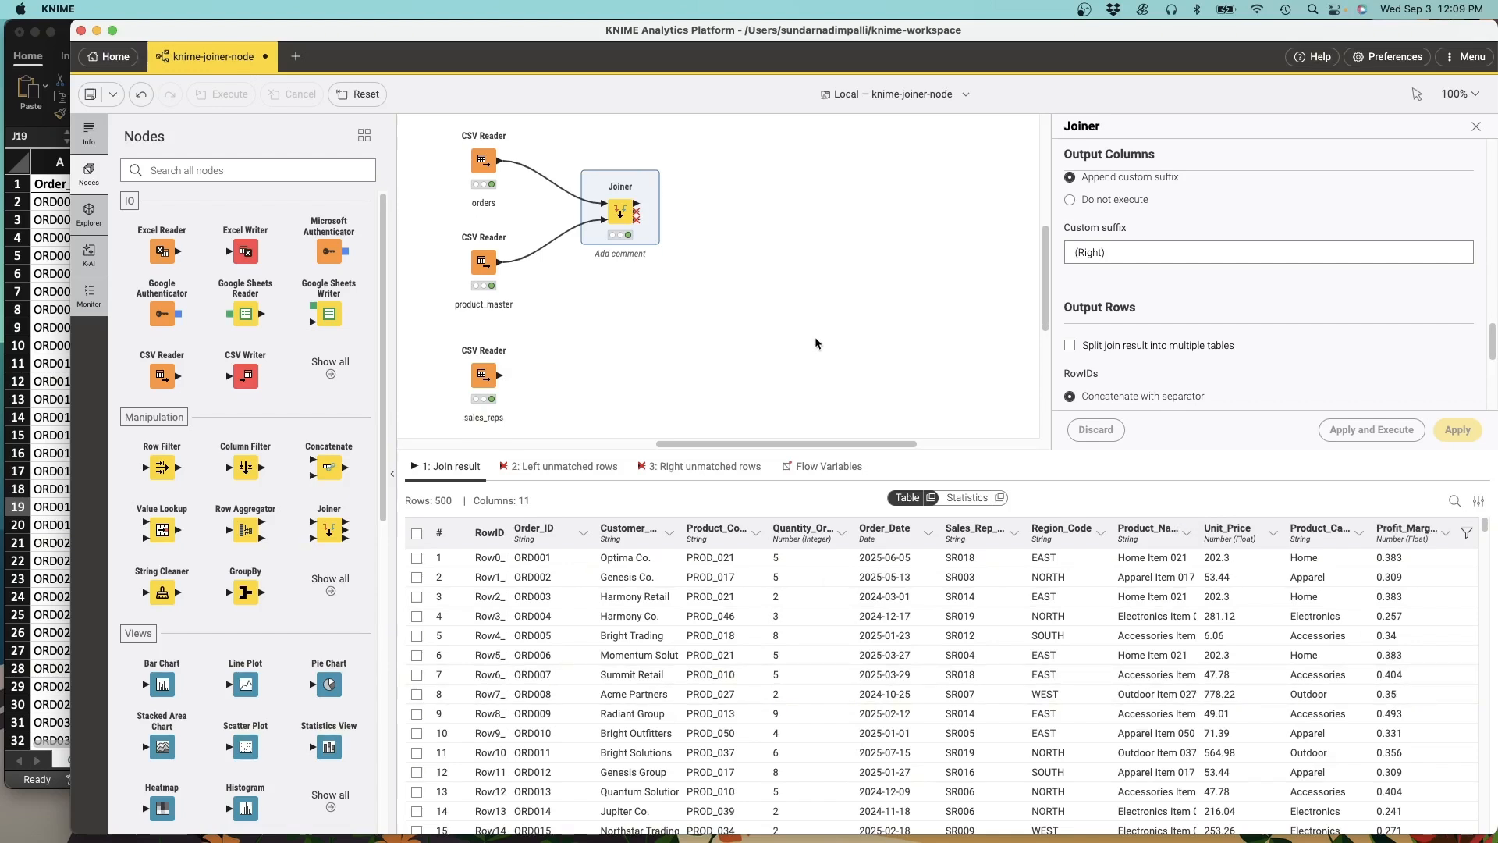
{"action": "left_click_drag", "start_coordinate": [637, 203], "coordinate": [761, 320]}
{"action": "type", "text": "join"}
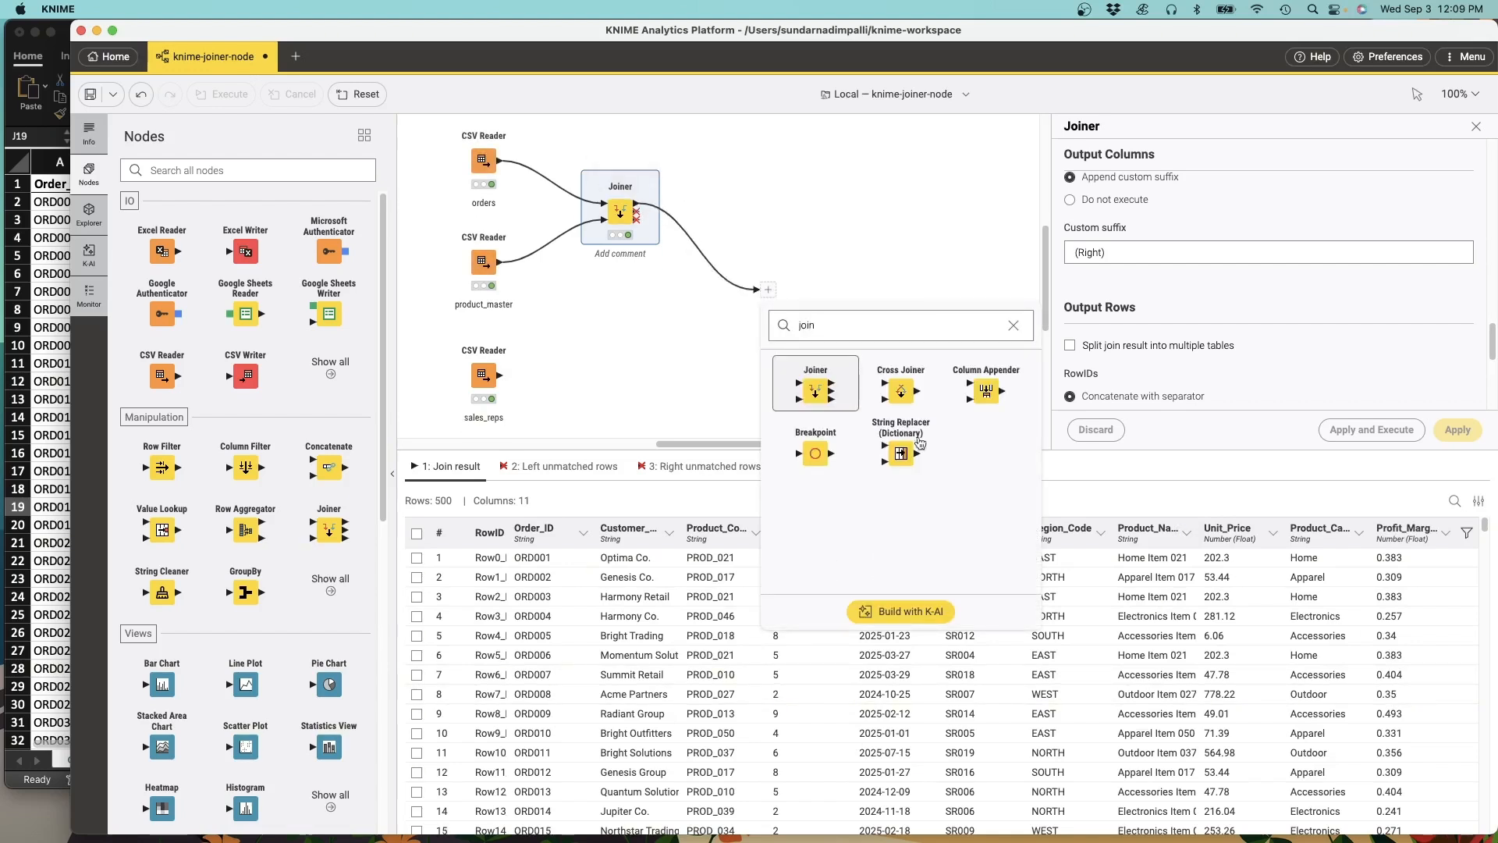
{"action": "left_click", "coordinate": [813, 390]}
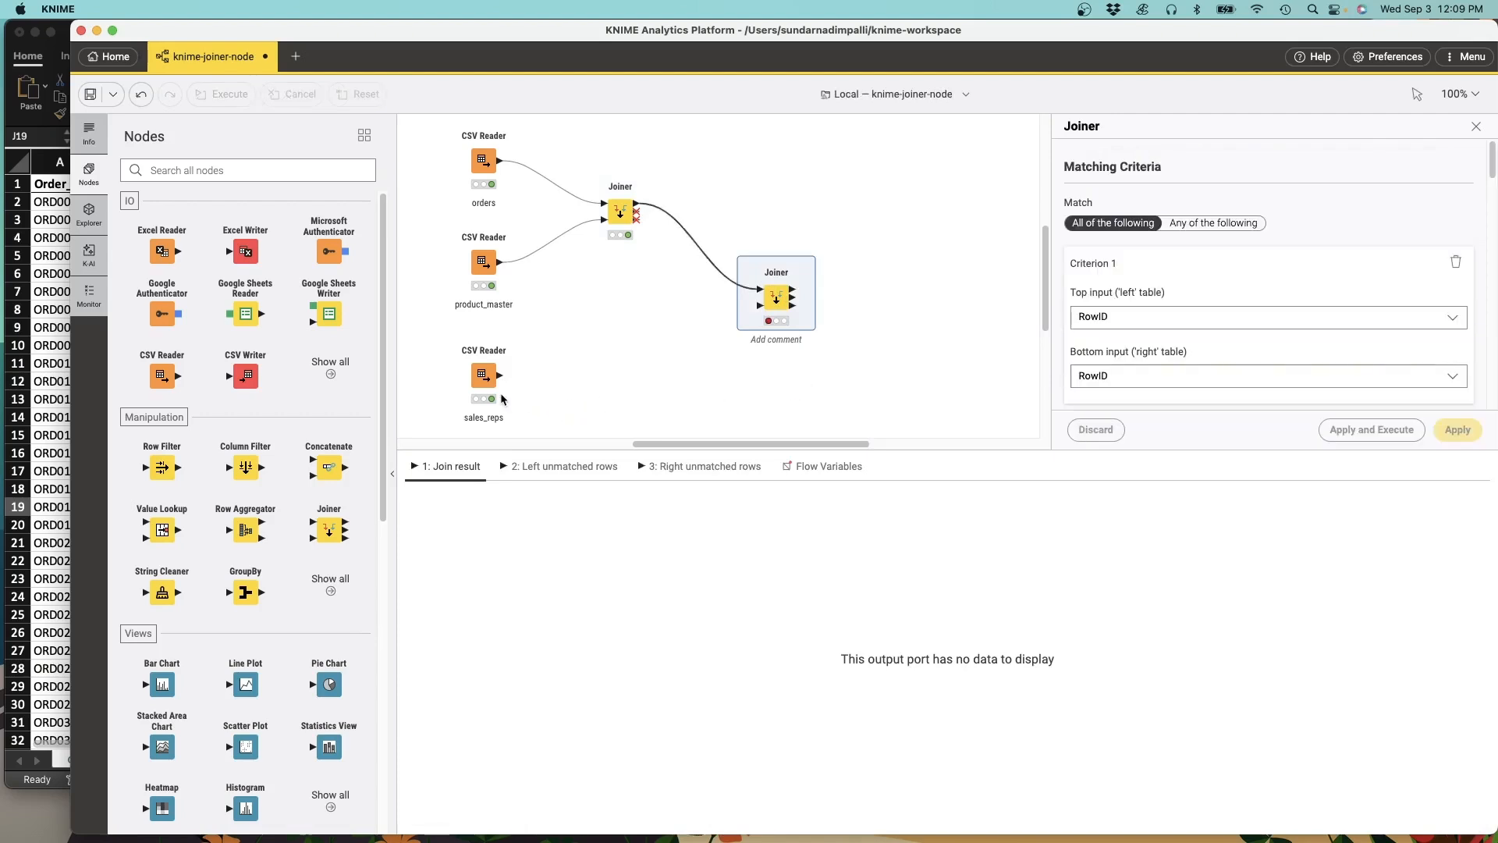
{"action": "left_click_drag", "start_coordinate": [500, 376], "coordinate": [760, 305]}
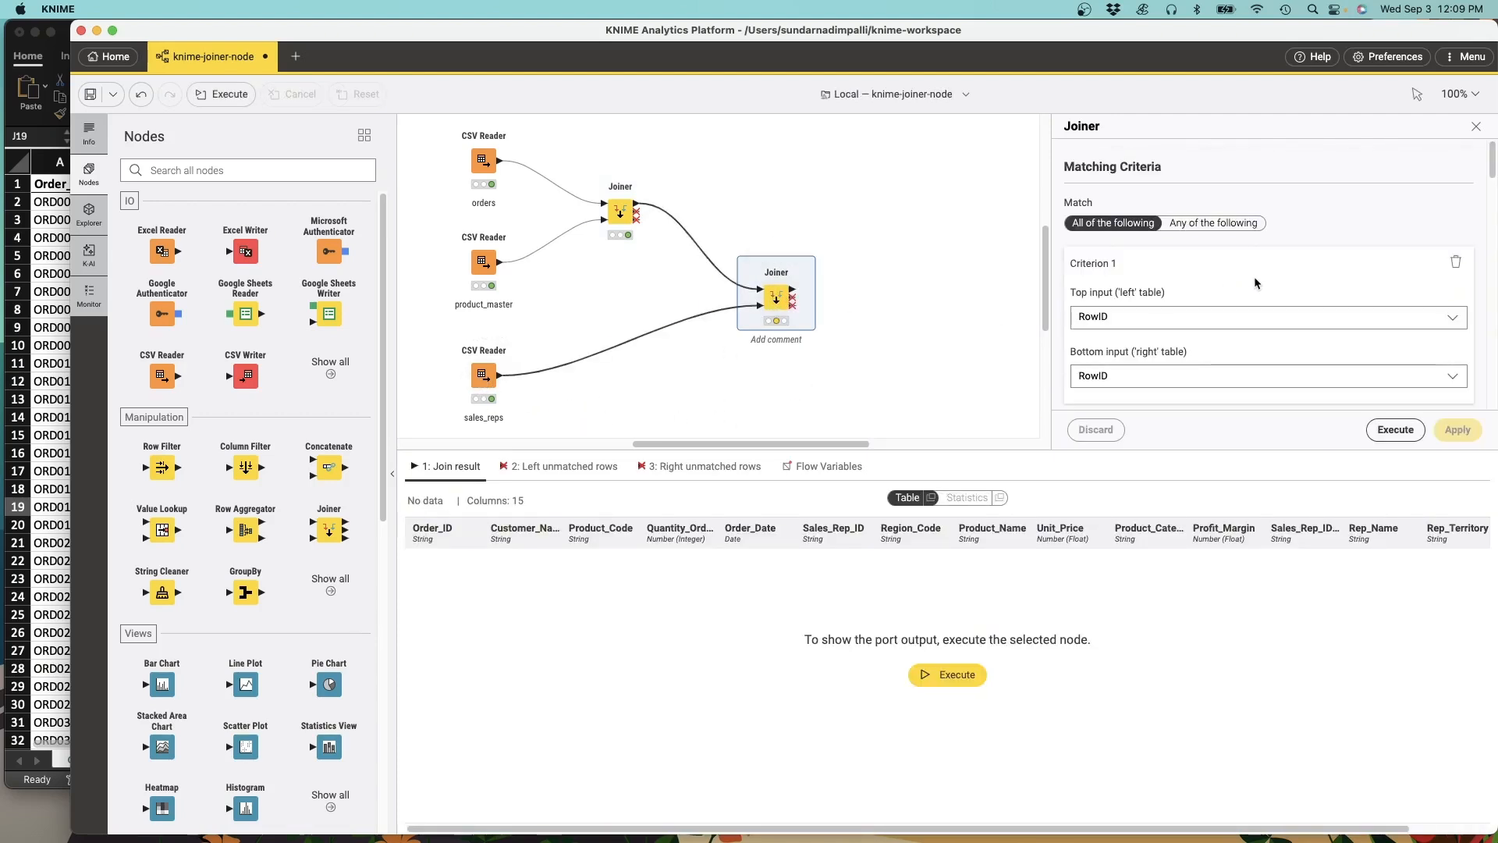
Step: Set the second Joiner's matching criterion to Sales_Rep_ID for both the left and right tables
{"action": "scroll", "coordinate": [1139, 248], "scroll_direction": "down", "scroll_amount": 2}
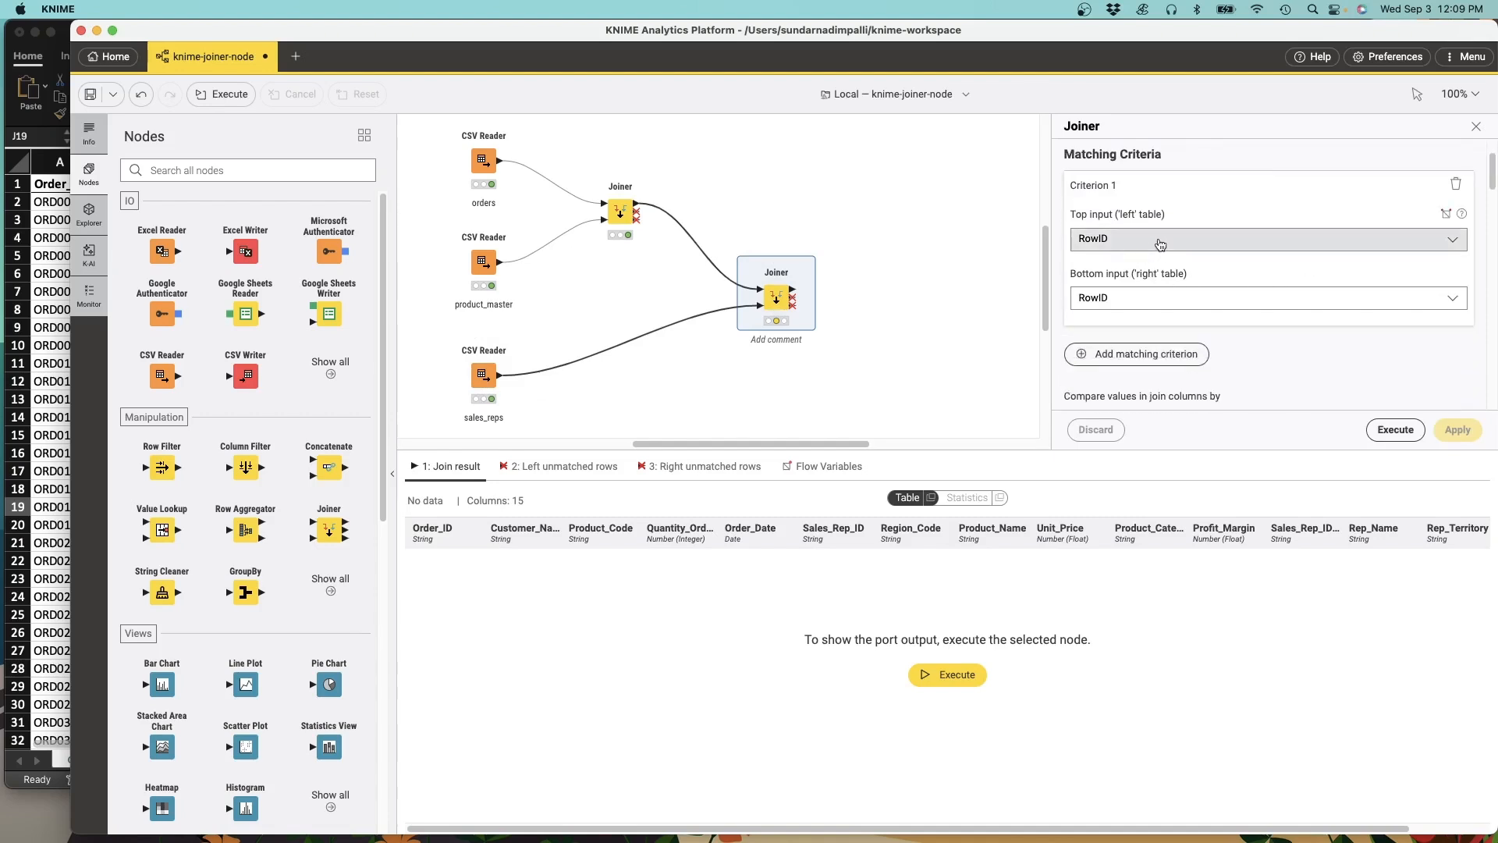
{"action": "left_click", "coordinate": [1161, 245]}
{"action": "left_click", "coordinate": [1108, 461]}
{"action": "left_click", "coordinate": [1151, 294]}
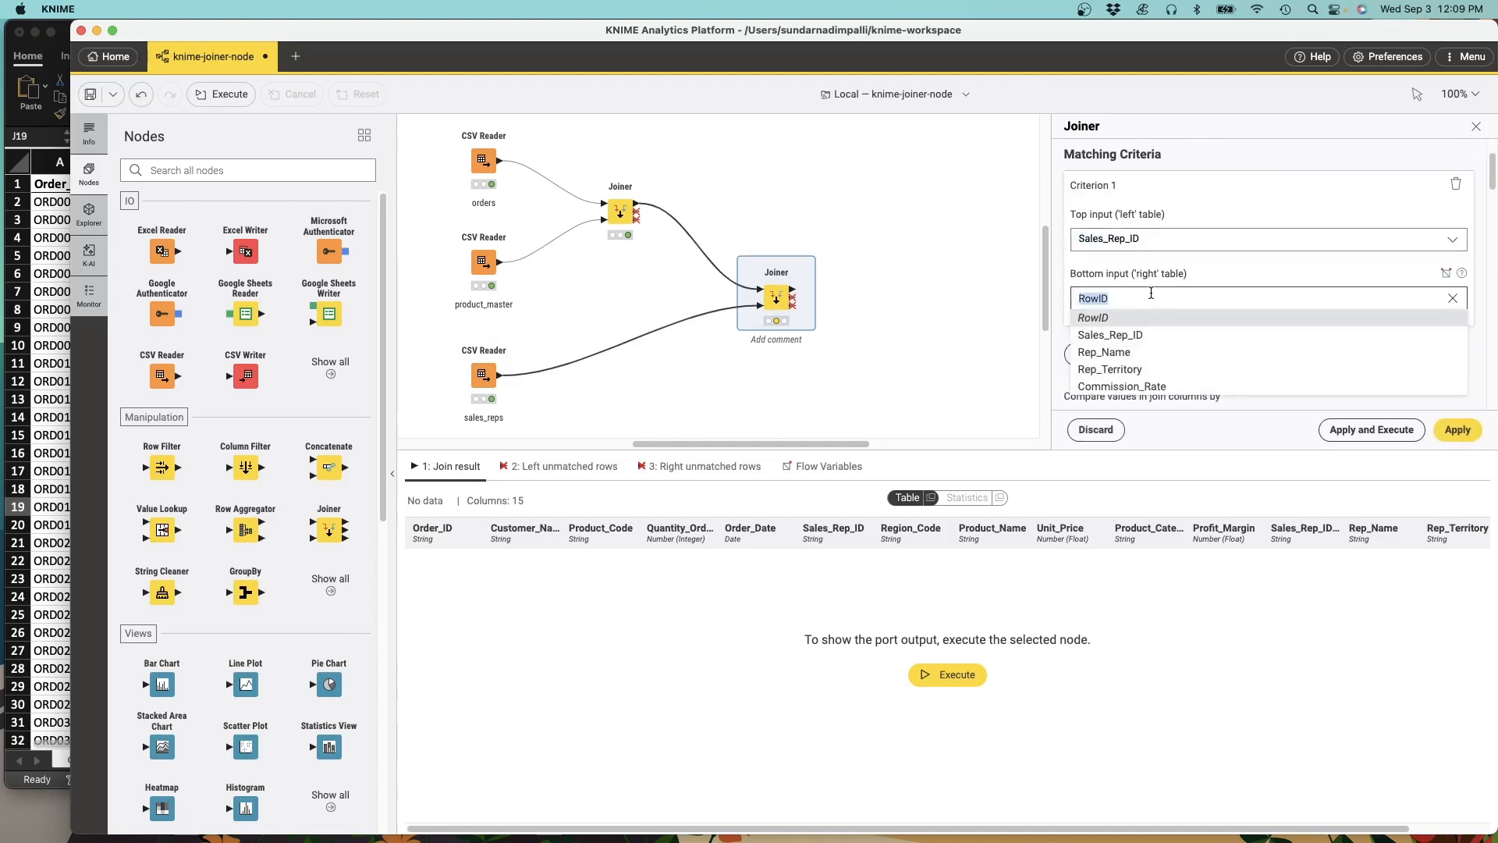
{"action": "left_click", "coordinate": [1147, 338]}
Step: Set the second Joiner to compare values in the join columns by String representation
{"action": "scroll", "coordinate": [1220, 269], "scroll_direction": "down", "scroll_amount": 5}
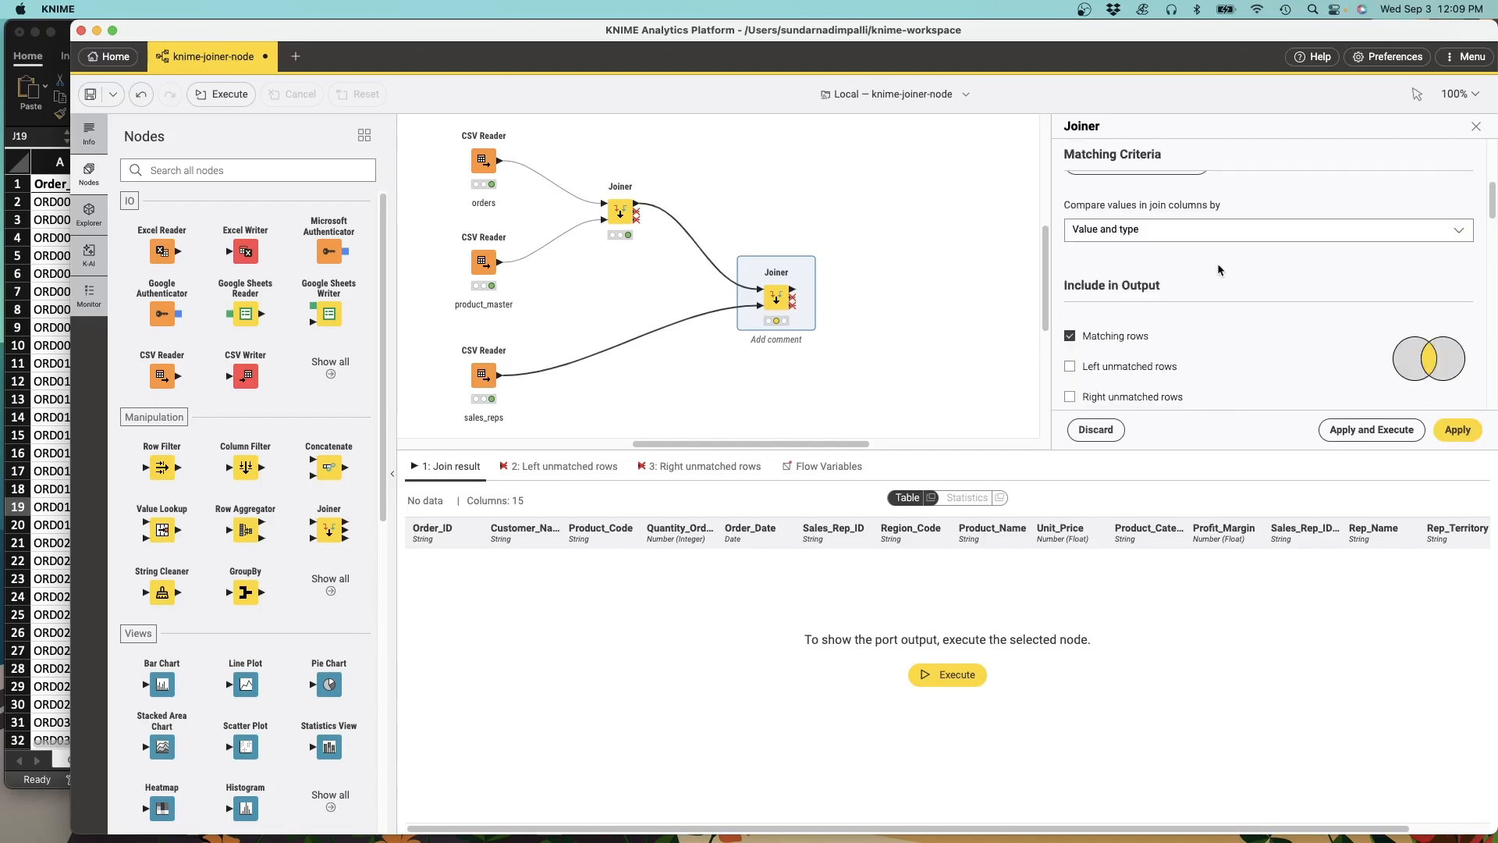
{"action": "left_click", "coordinate": [1159, 242]}
{"action": "left_click", "coordinate": [1149, 267]}
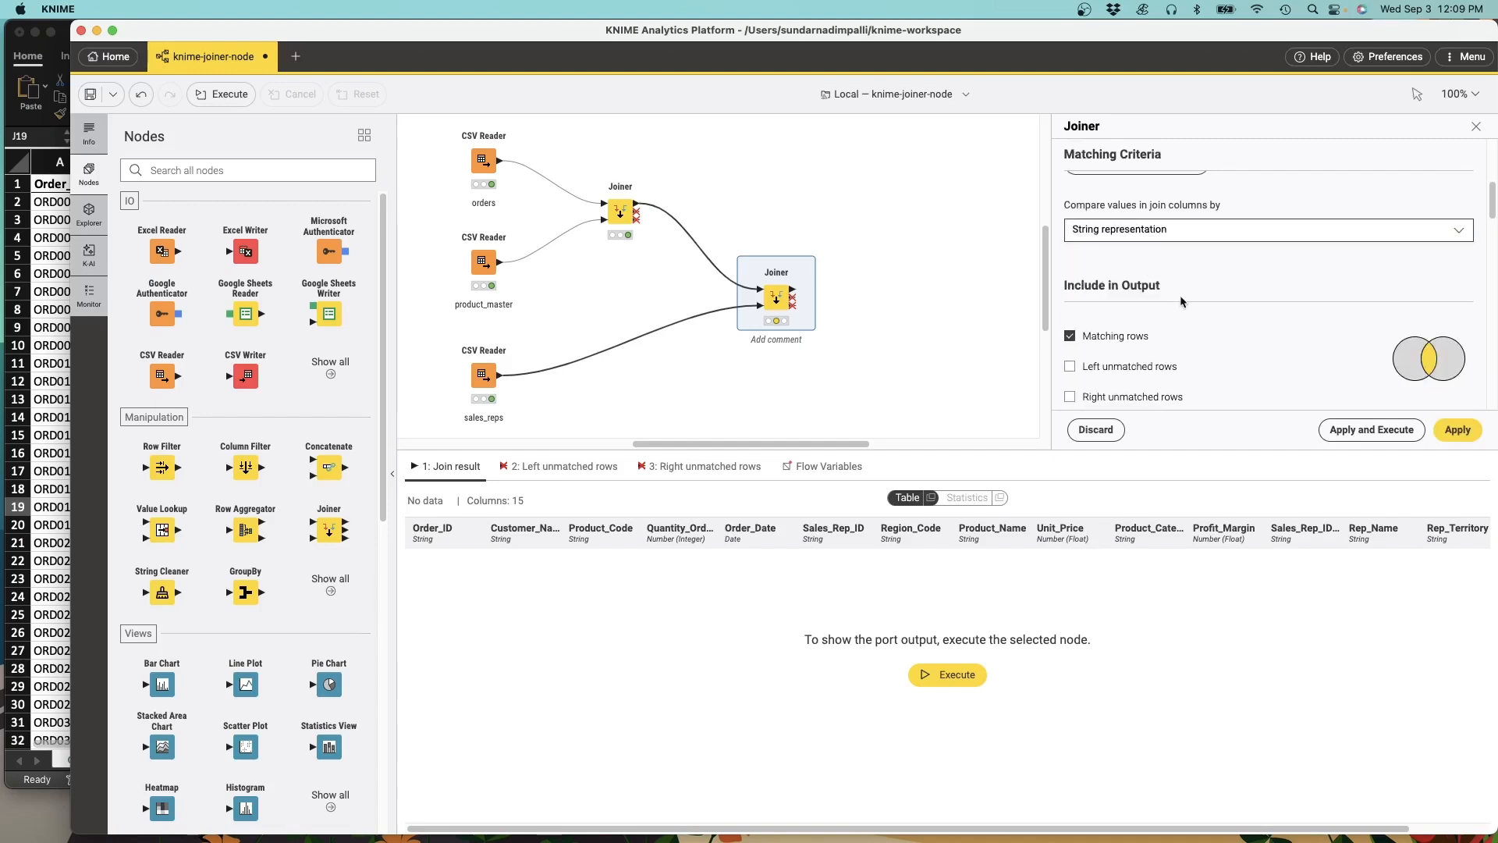
Step: Review the second Joiner's row and column output options and exclude Sales_Rep_ID from the right table's output
{"action": "scroll", "coordinate": [1183, 301], "scroll_direction": "down", "scroll_amount": 5}
{"action": "scroll", "coordinate": [1115, 263], "scroll_direction": "up", "scroll_amount": 3}
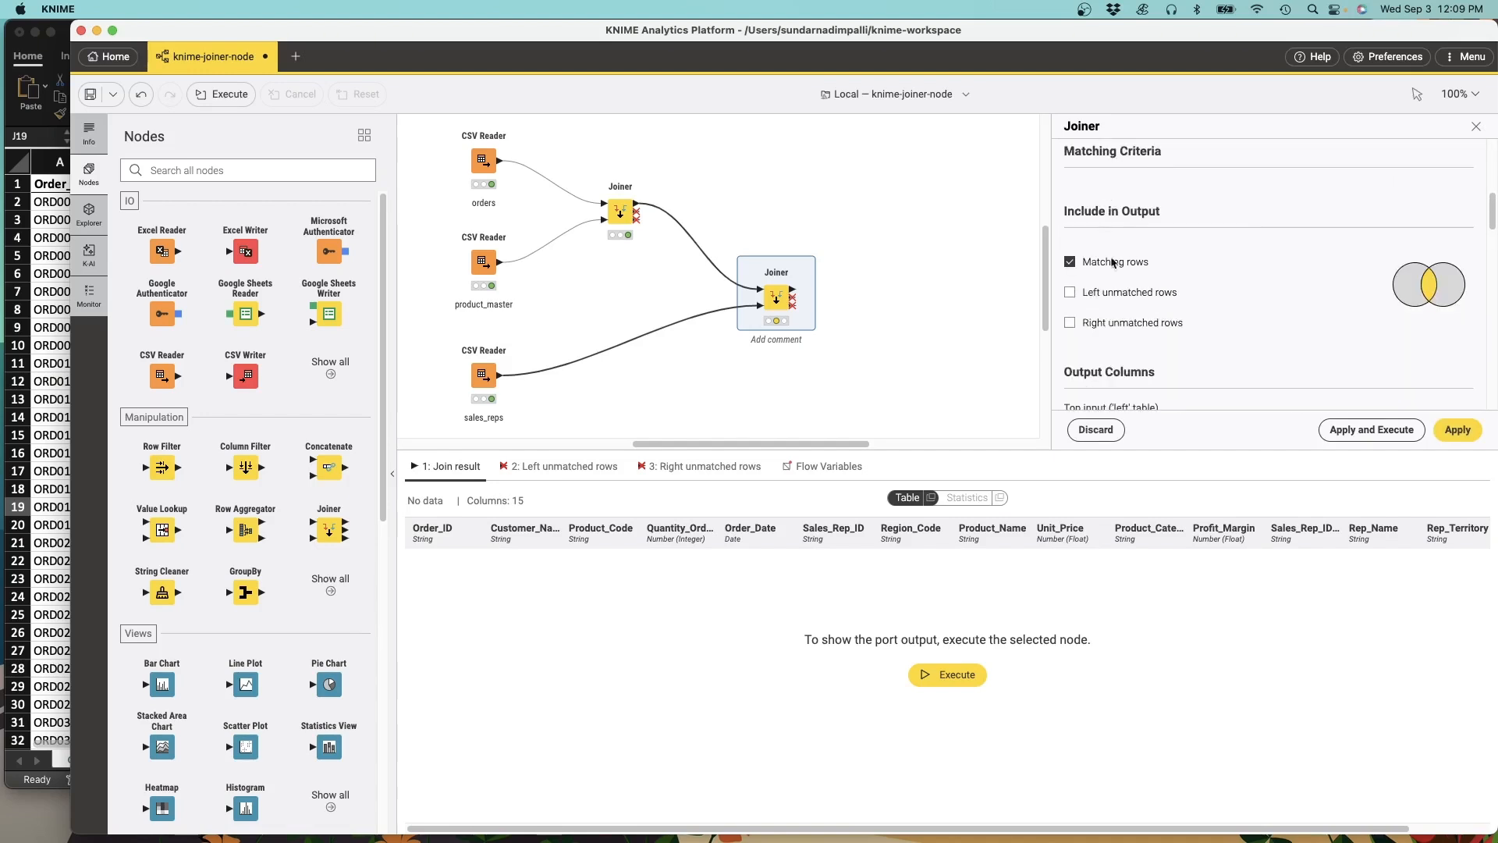
{"action": "scroll", "coordinate": [1300, 339], "scroll_direction": "down", "scroll_amount": 2}
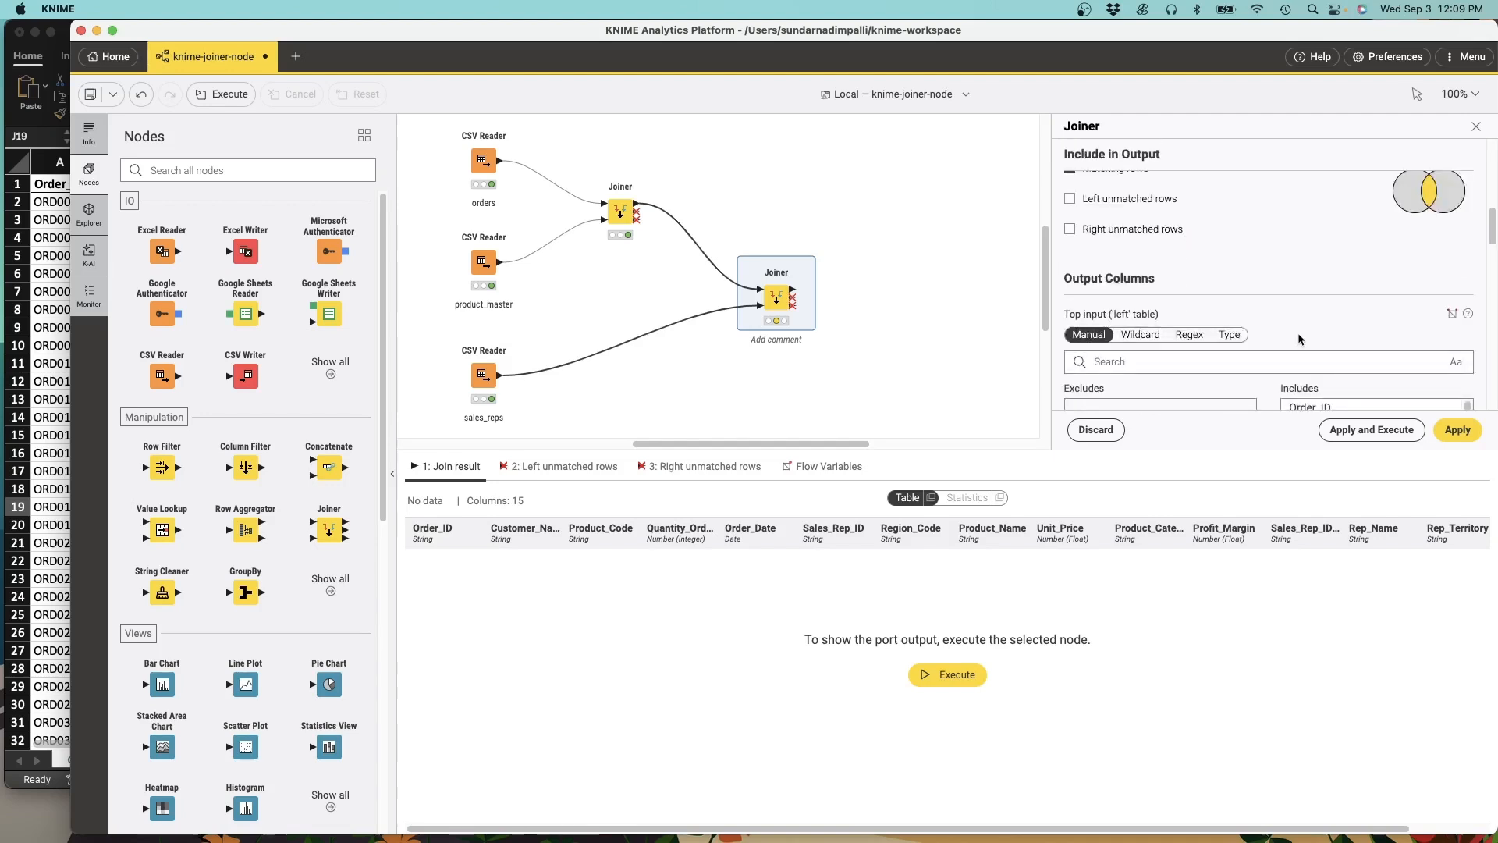
{"action": "scroll", "coordinate": [1295, 344], "scroll_direction": "down", "scroll_amount": 4}
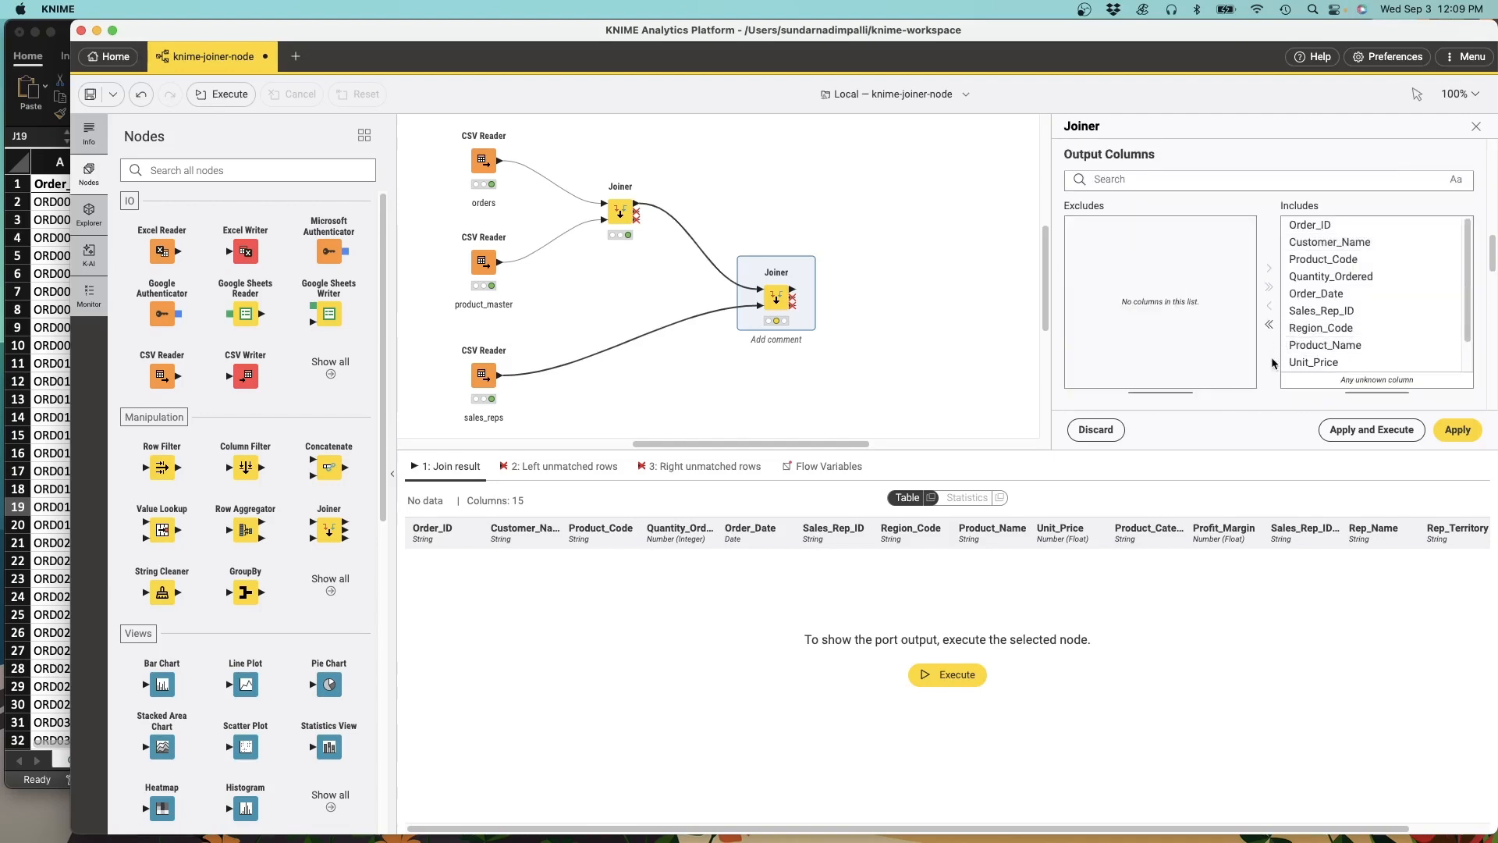
{"action": "scroll", "coordinate": [1272, 364], "scroll_direction": "down", "scroll_amount": 6}
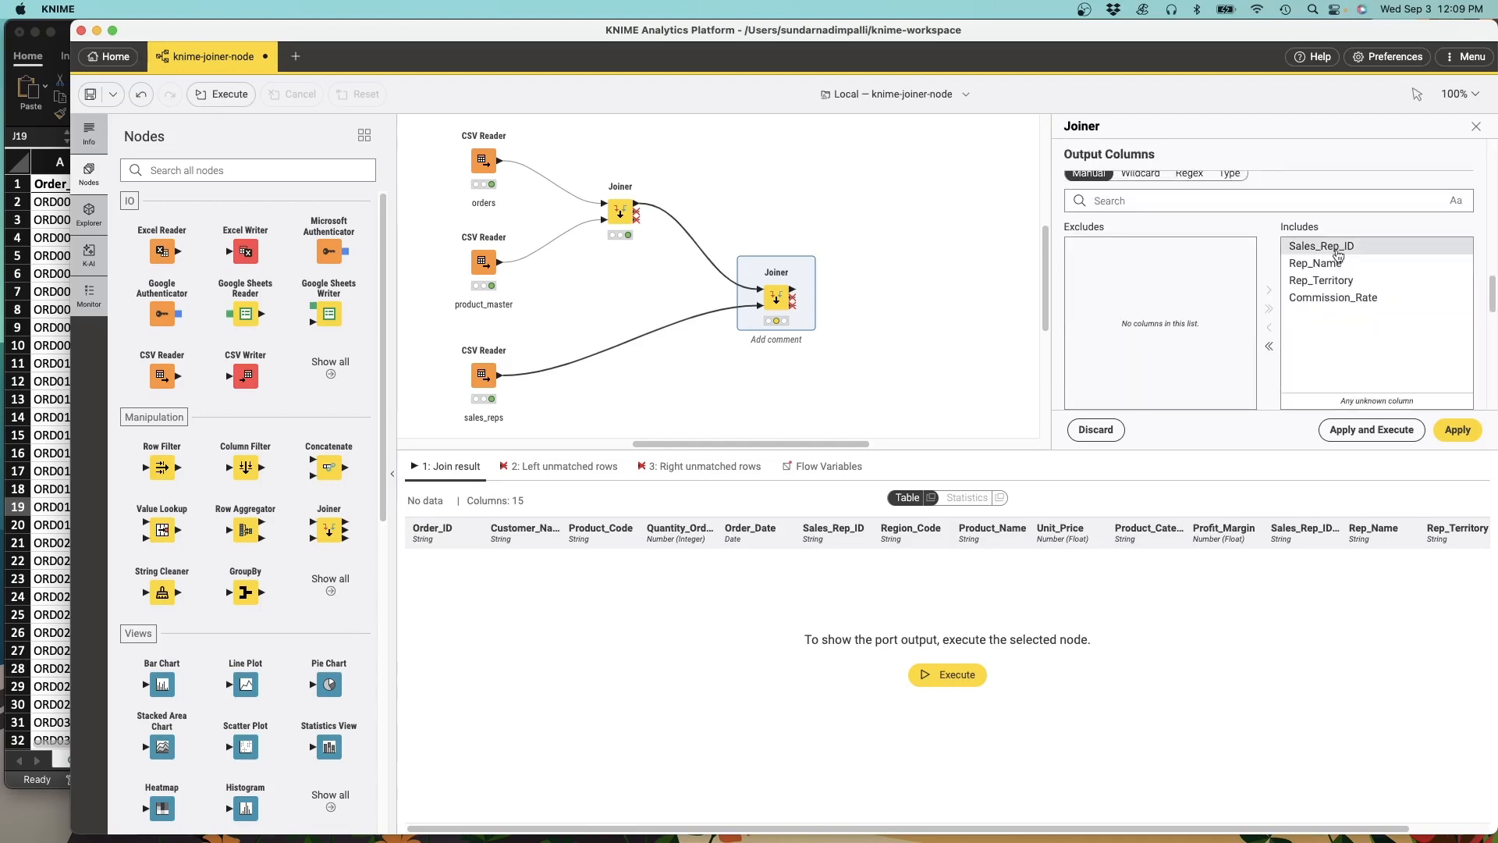
{"action": "left_click", "coordinate": [1337, 248]}
{"action": "left_click", "coordinate": [1268, 327]}
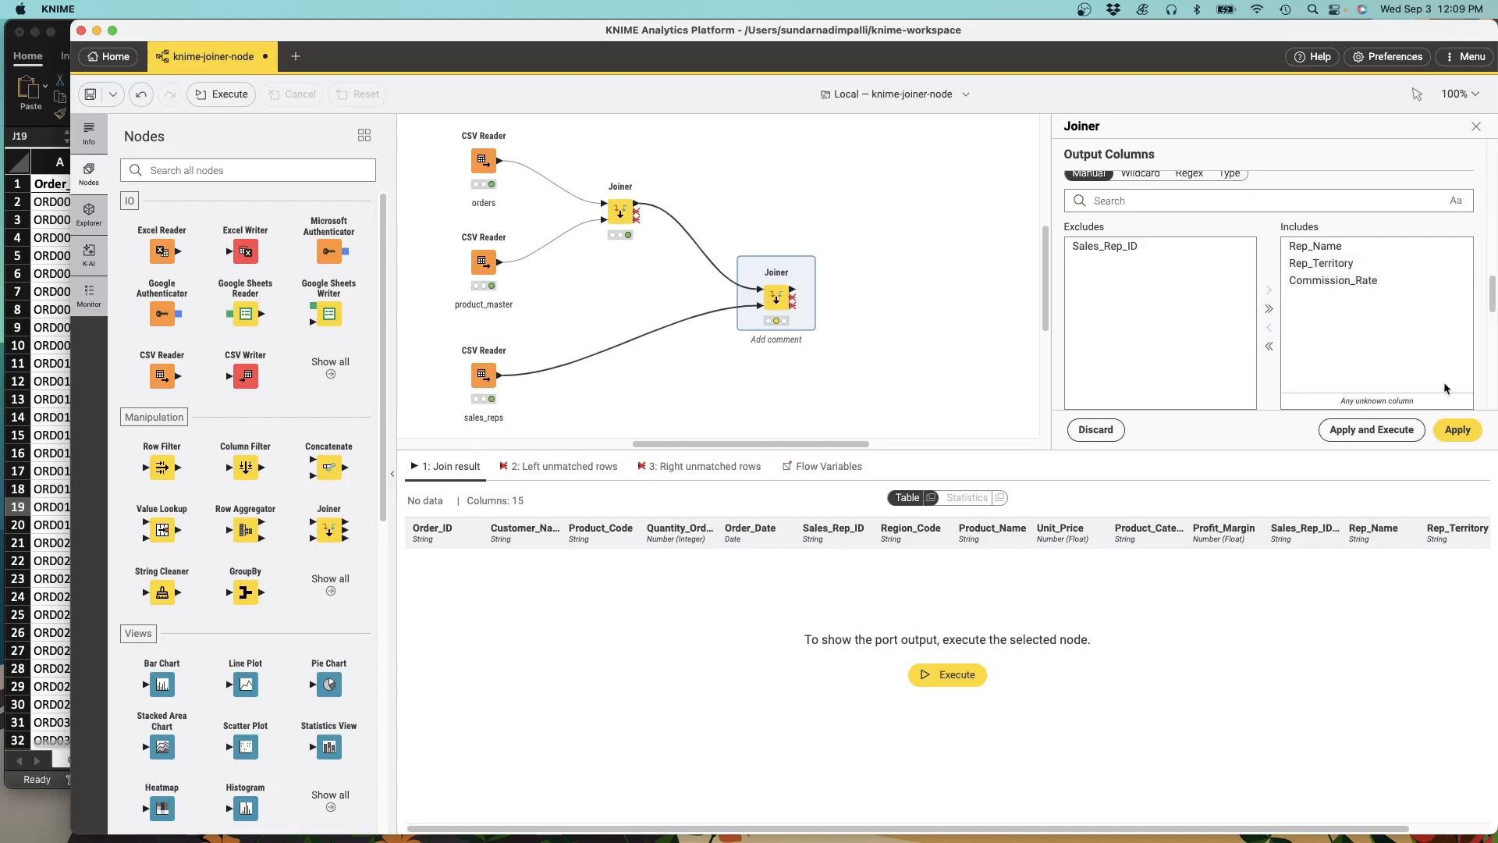
Step: Apply and execute the second Joiner, and look through all columns of its join result
{"action": "left_click", "coordinate": [1375, 441]}
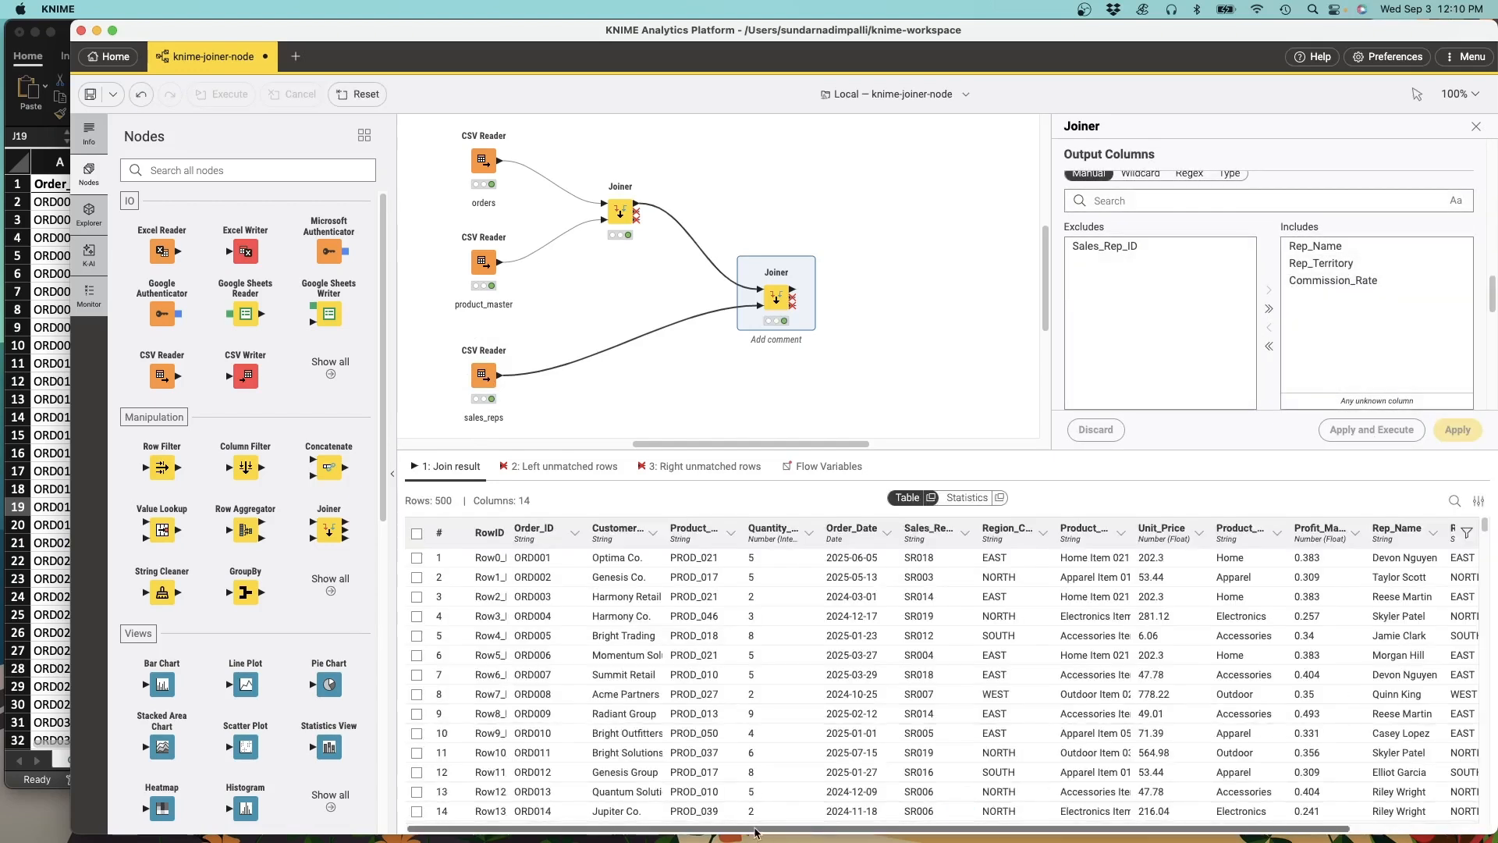
{"action": "scroll", "coordinate": [950, 829], "scroll_direction": "right", "scroll_amount": 5}
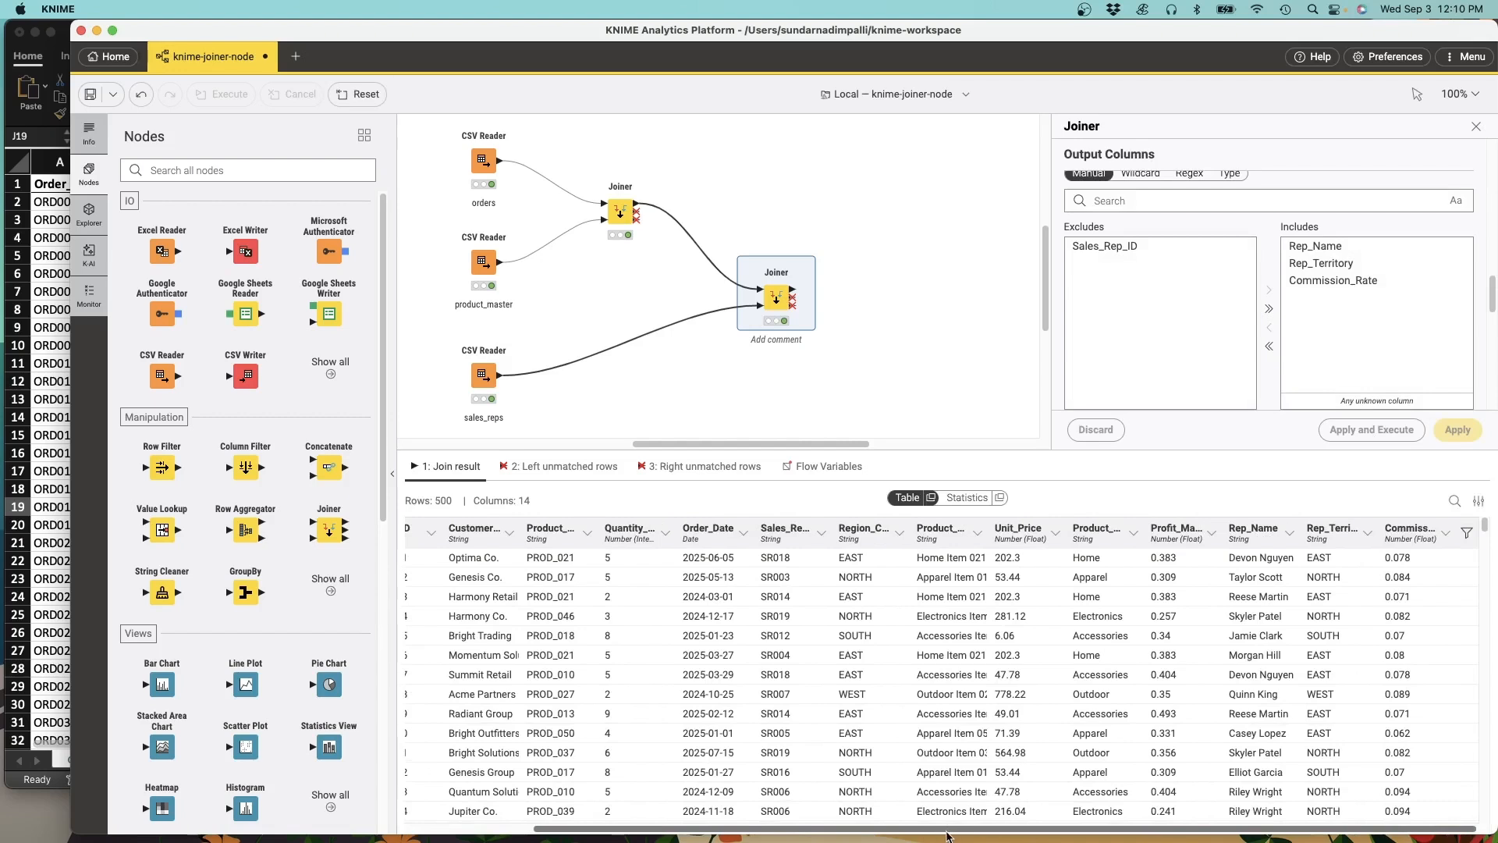
{"action": "scroll", "coordinate": [946, 836], "scroll_direction": "left", "scroll_amount": 5}
{"action": "scroll", "coordinate": [933, 839], "scroll_direction": "right", "scroll_amount": 5}
Step: Add a Table View node to the second Joiner's join result, execute it, and open its view in a new window
{"action": "left_click_drag", "start_coordinate": [795, 289], "coordinate": [905, 289]}
{"action": "type", "text": "table"}
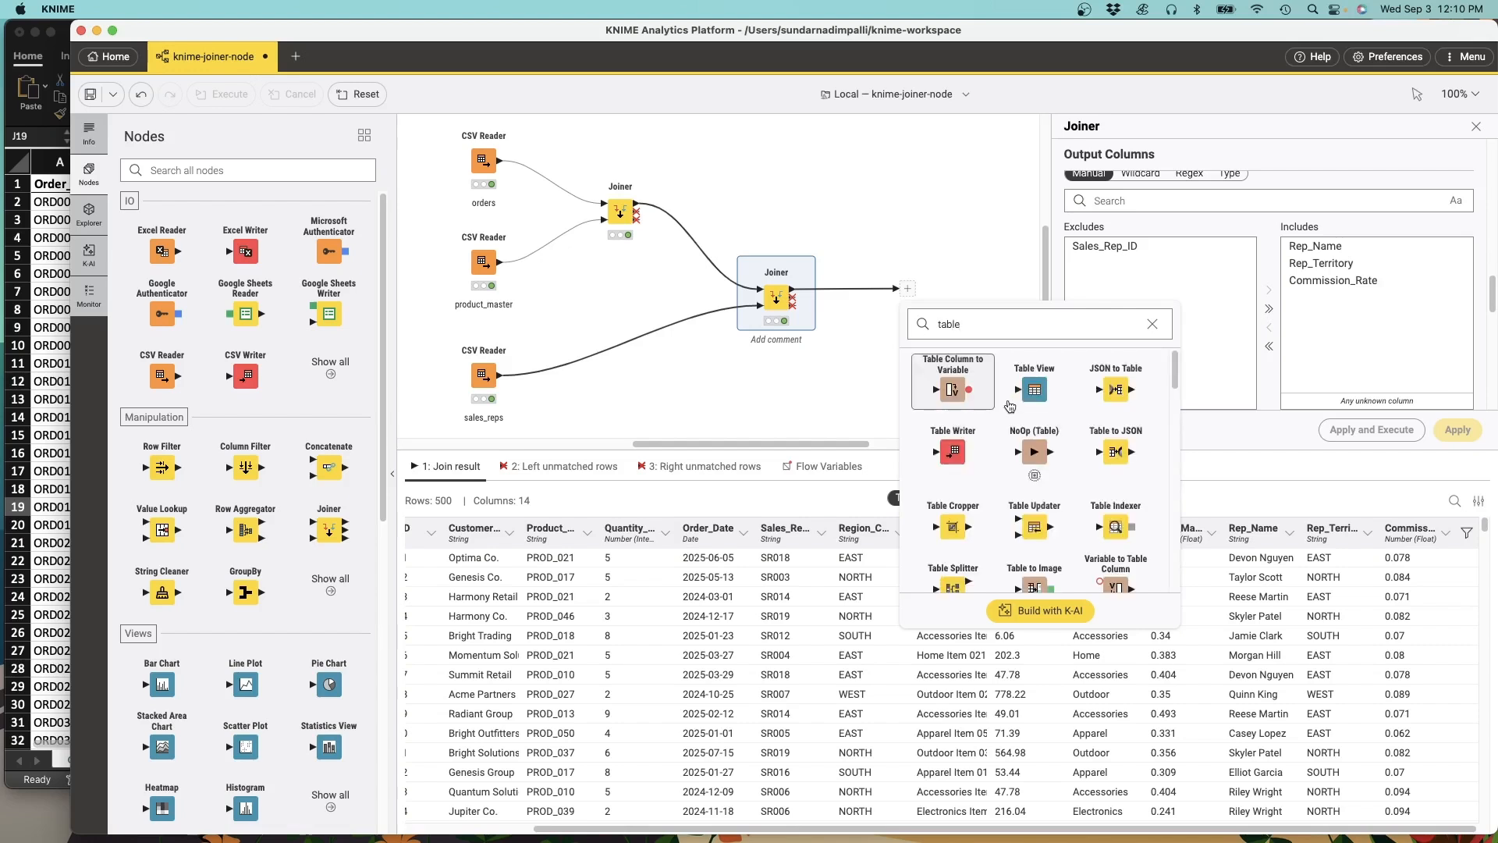
{"action": "left_click", "coordinate": [1044, 390]}
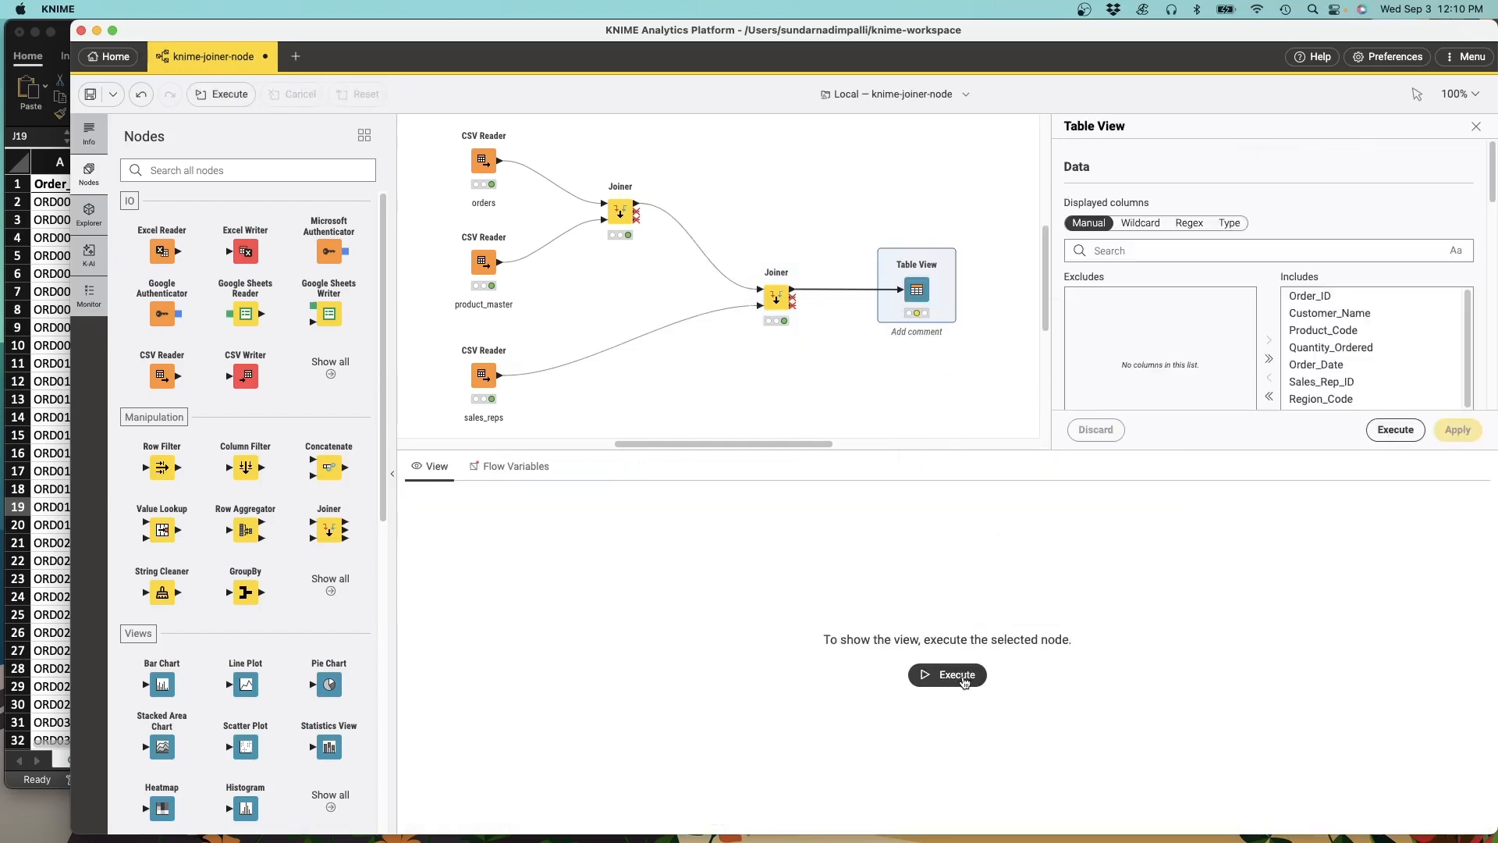
{"action": "left_click", "coordinate": [964, 683]}
{"action": "left_click", "coordinate": [947, 498]}
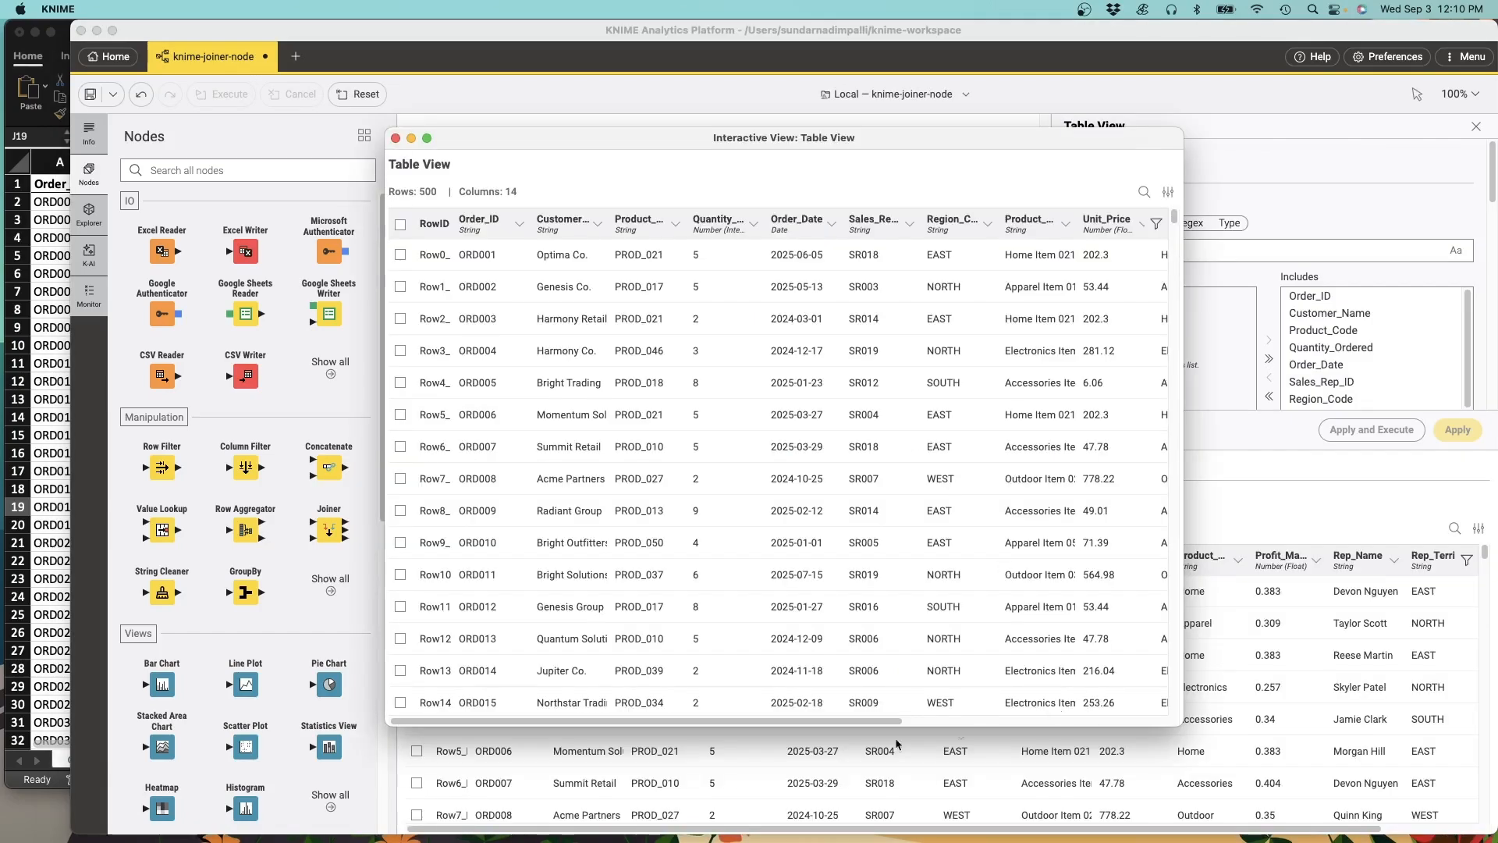
{"action": "left_click_drag", "start_coordinate": [727, 725], "coordinate": [760, 726]}
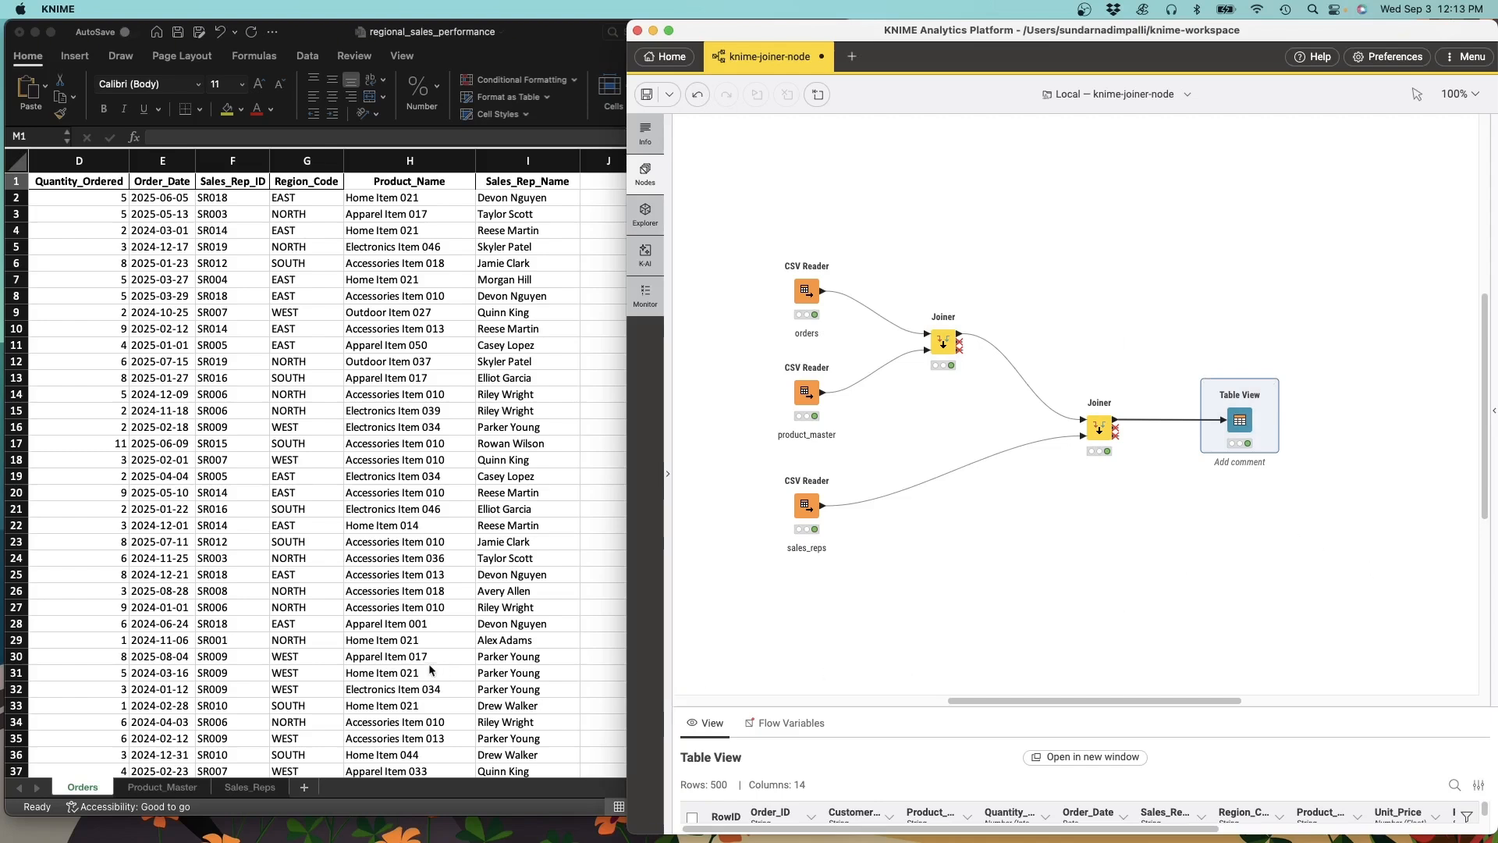
Step: Switch to Excel to compare the Orders sheet of regional_sales_performance, and return to the KNIME workflow
{"action": "left_click", "coordinate": [406, 513]}
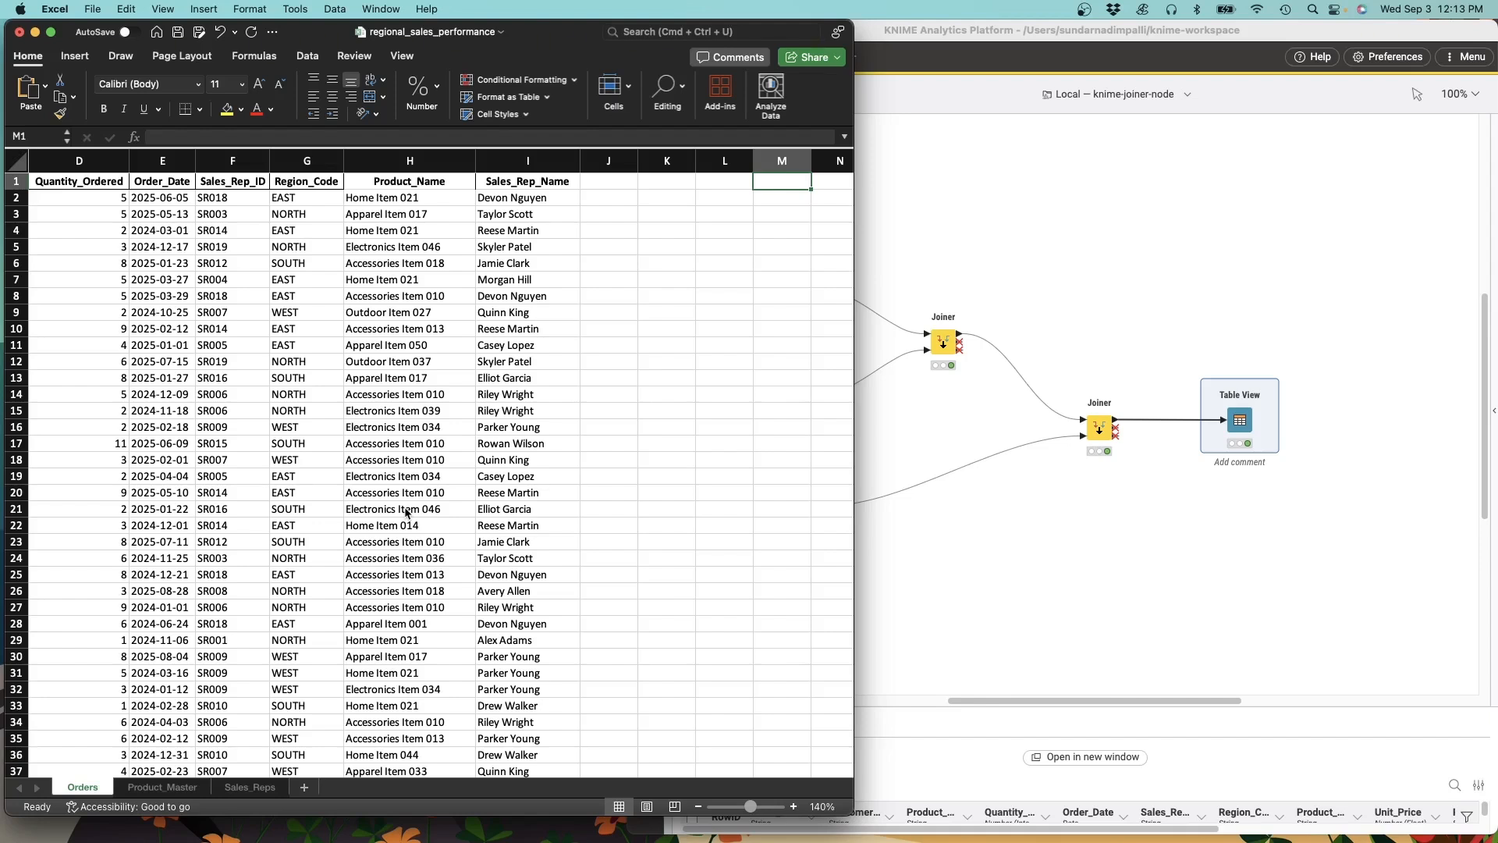
{"action": "left_click", "coordinate": [1114, 347]}
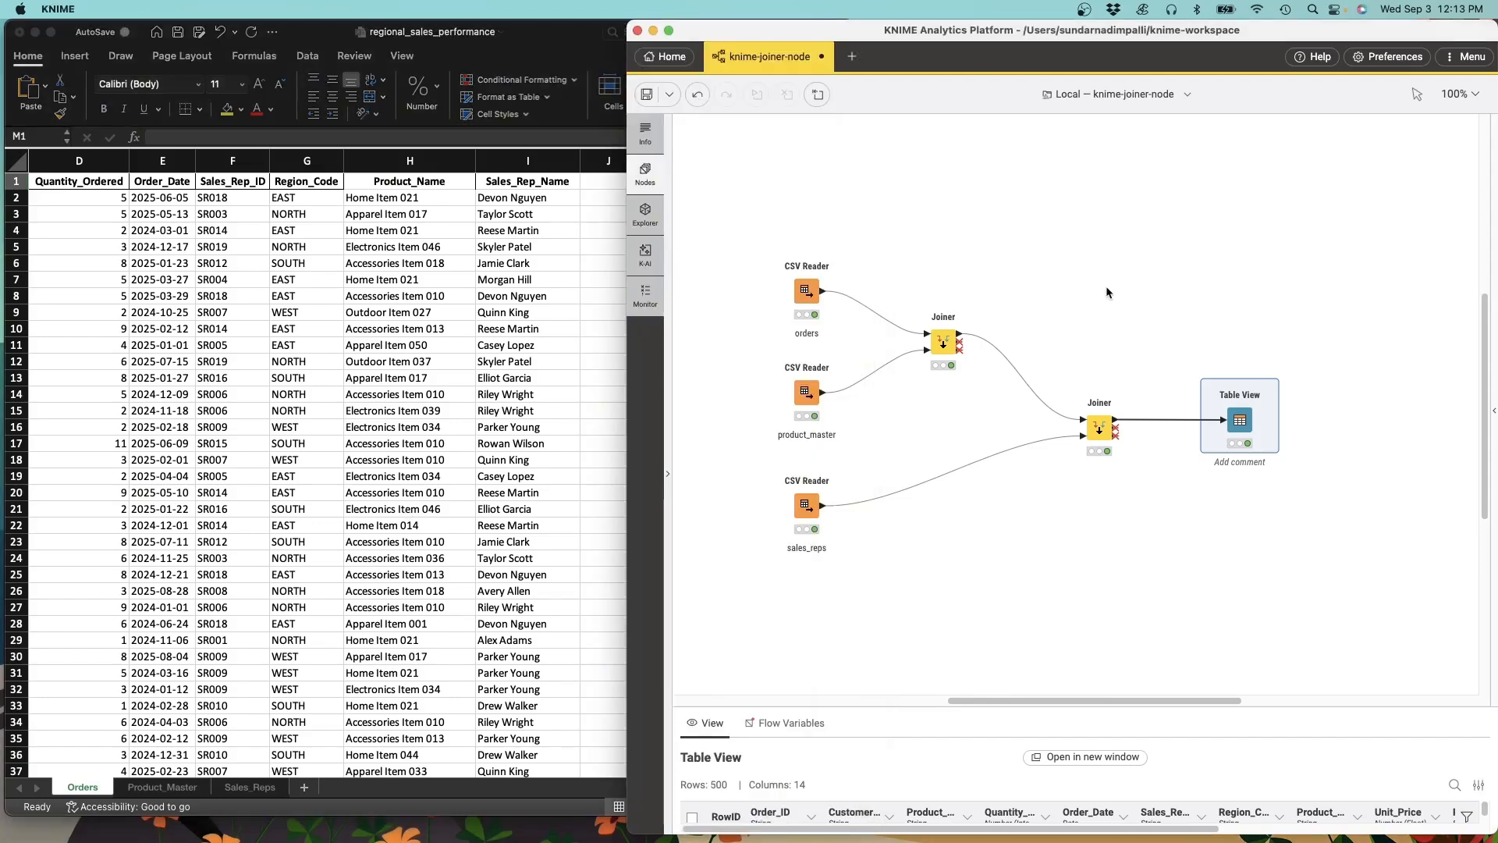